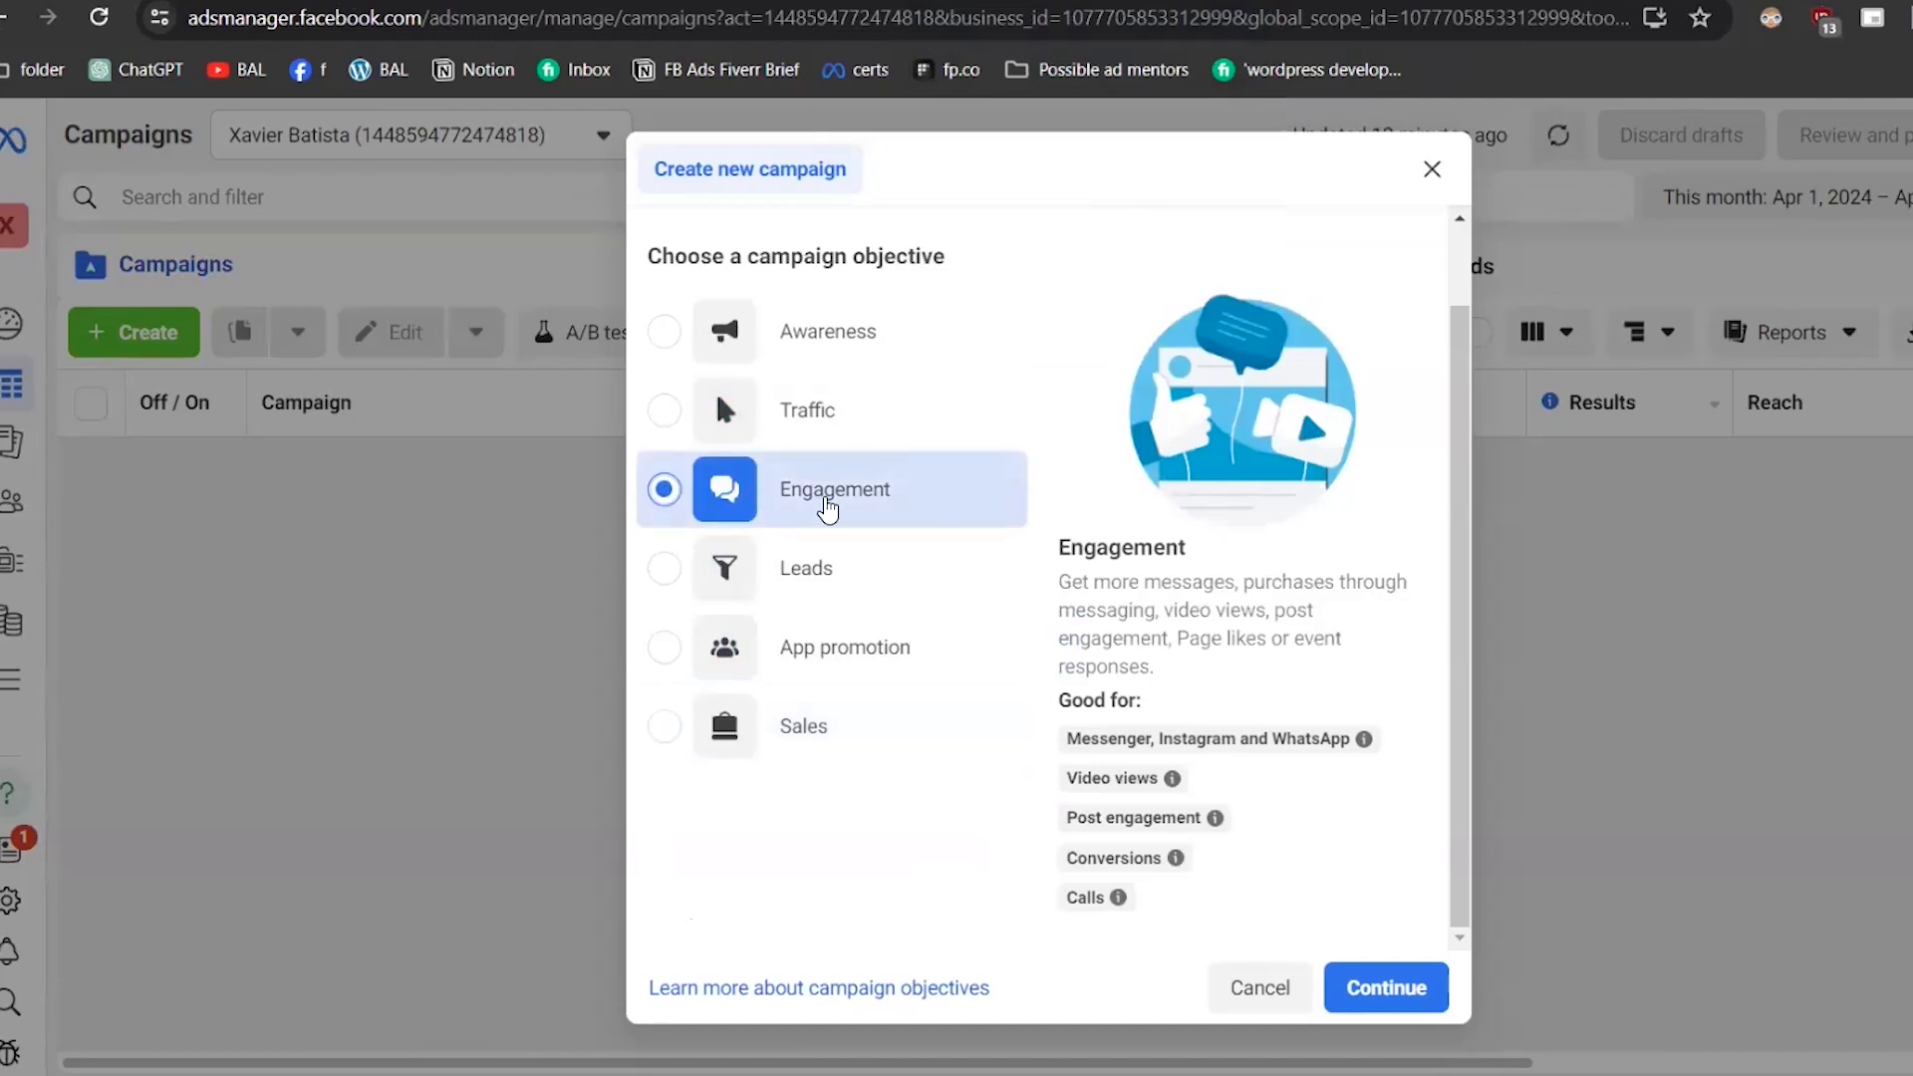
- Create the campaign with the Engagement objective and the Manual engagement campaign setup
{"action": "left_click", "coordinate": [1389, 987]}
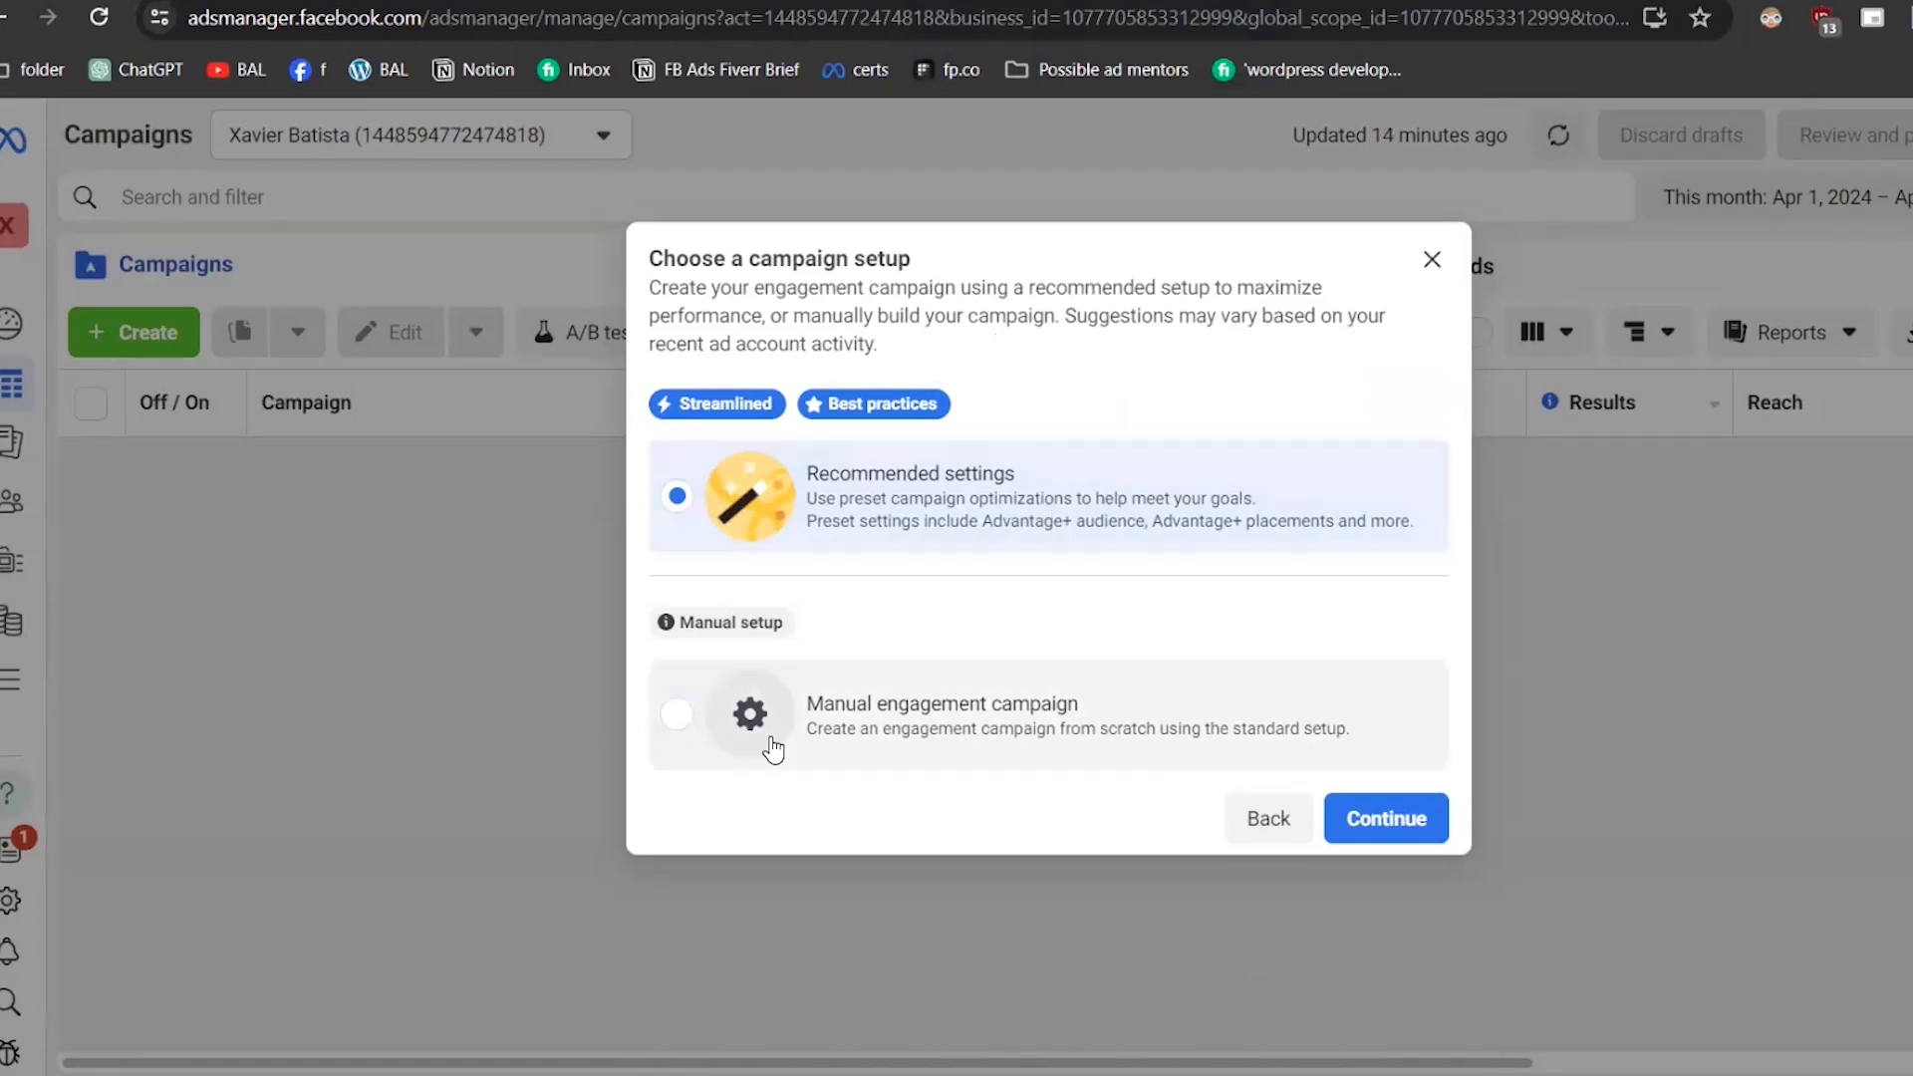
{"action": "left_click", "coordinate": [669, 714]}
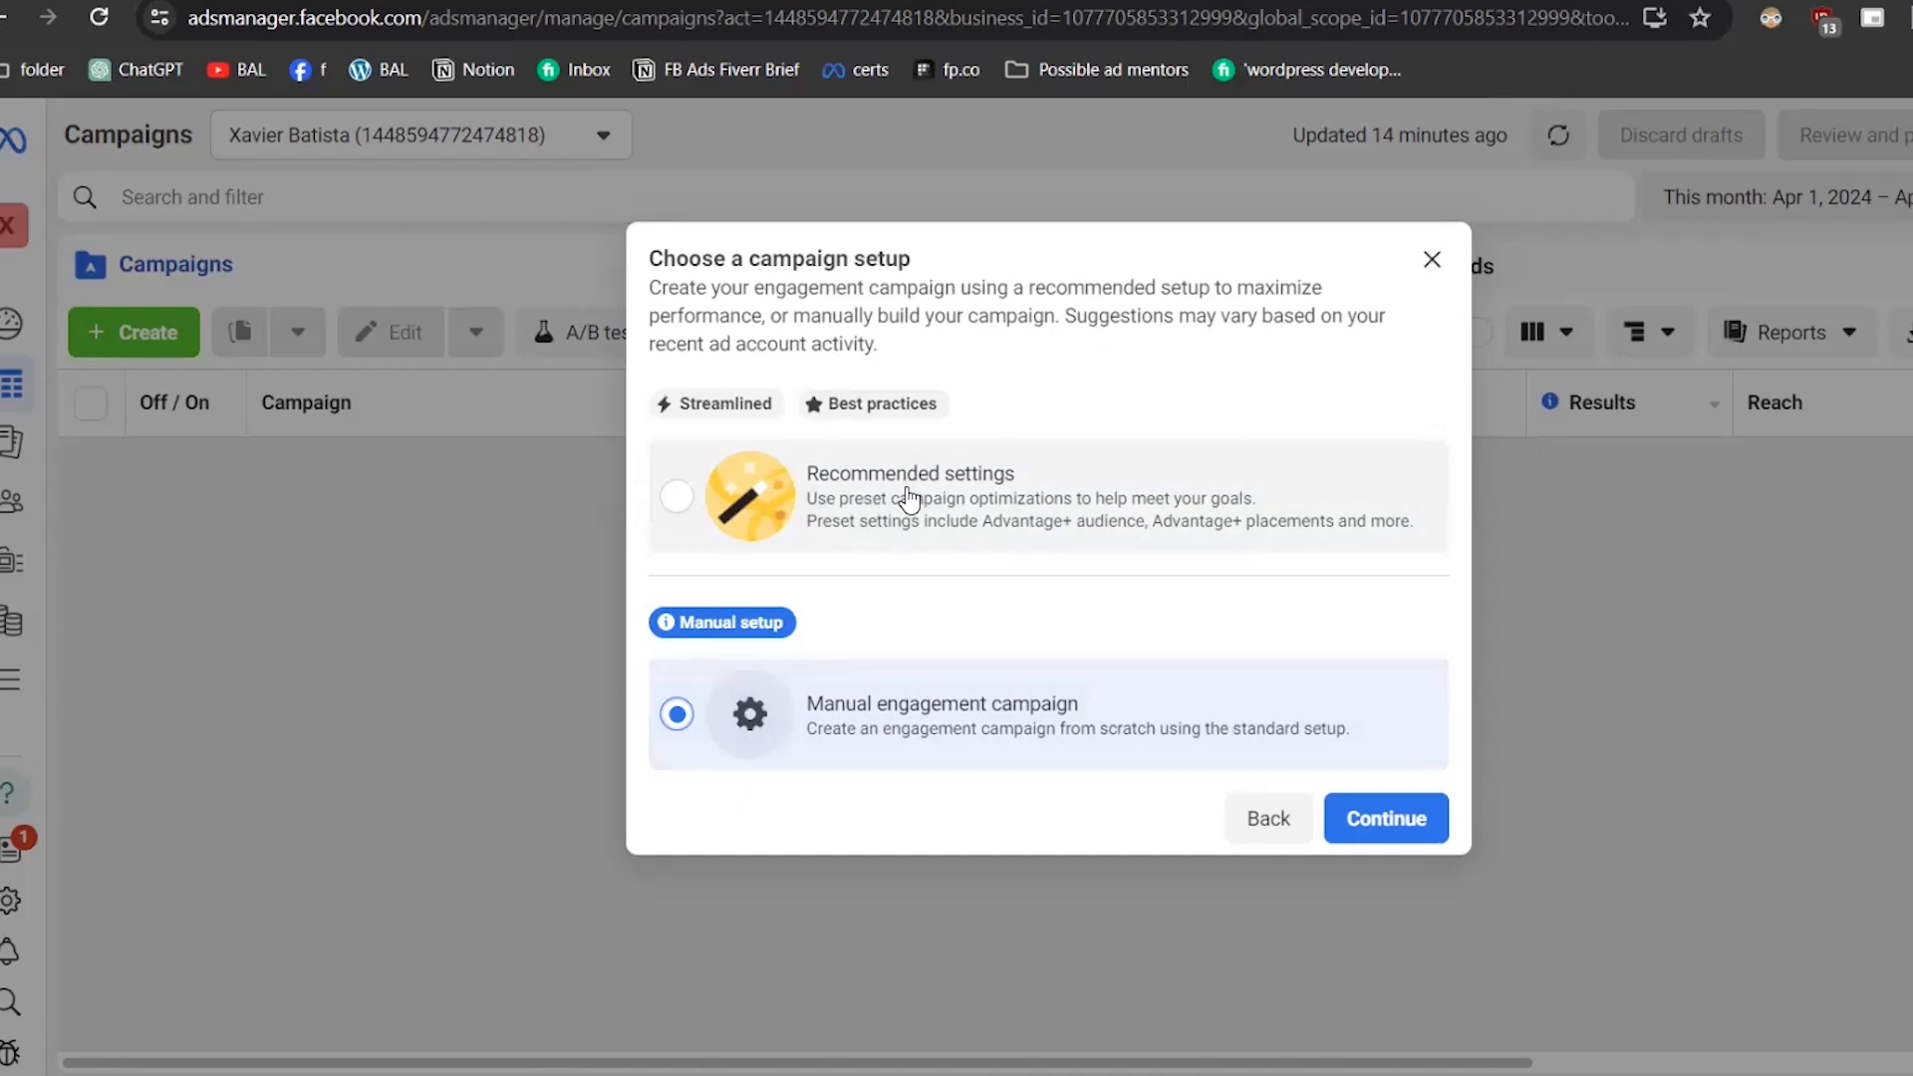
{"action": "left_click", "coordinate": [1392, 809]}
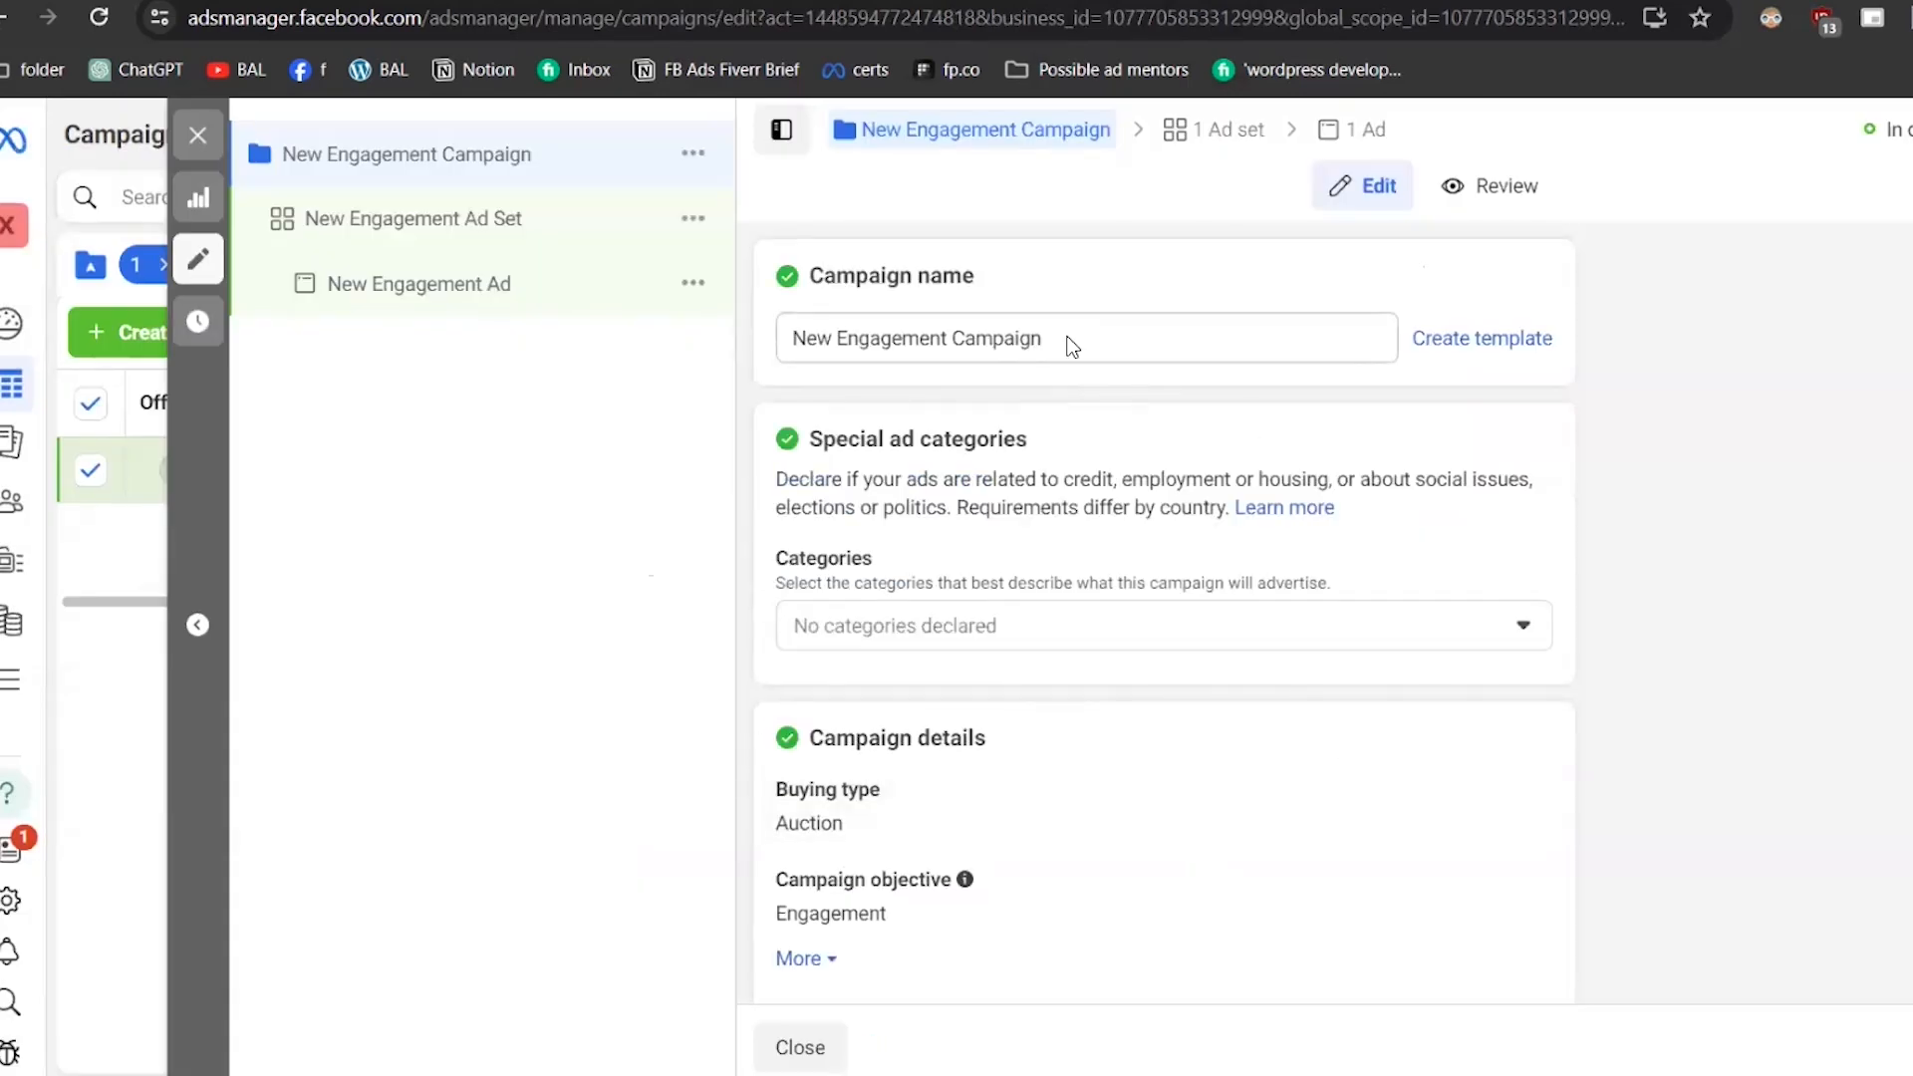
- Rename the campaign as "Page Likes (13th Apr 2024)"
{"action": "left_click_drag", "start_coordinate": [1076, 337], "coordinate": [737, 367]}
{"action": "left_click", "coordinate": [739, 362]}
{"action": "left_click", "coordinate": [1094, 339]}
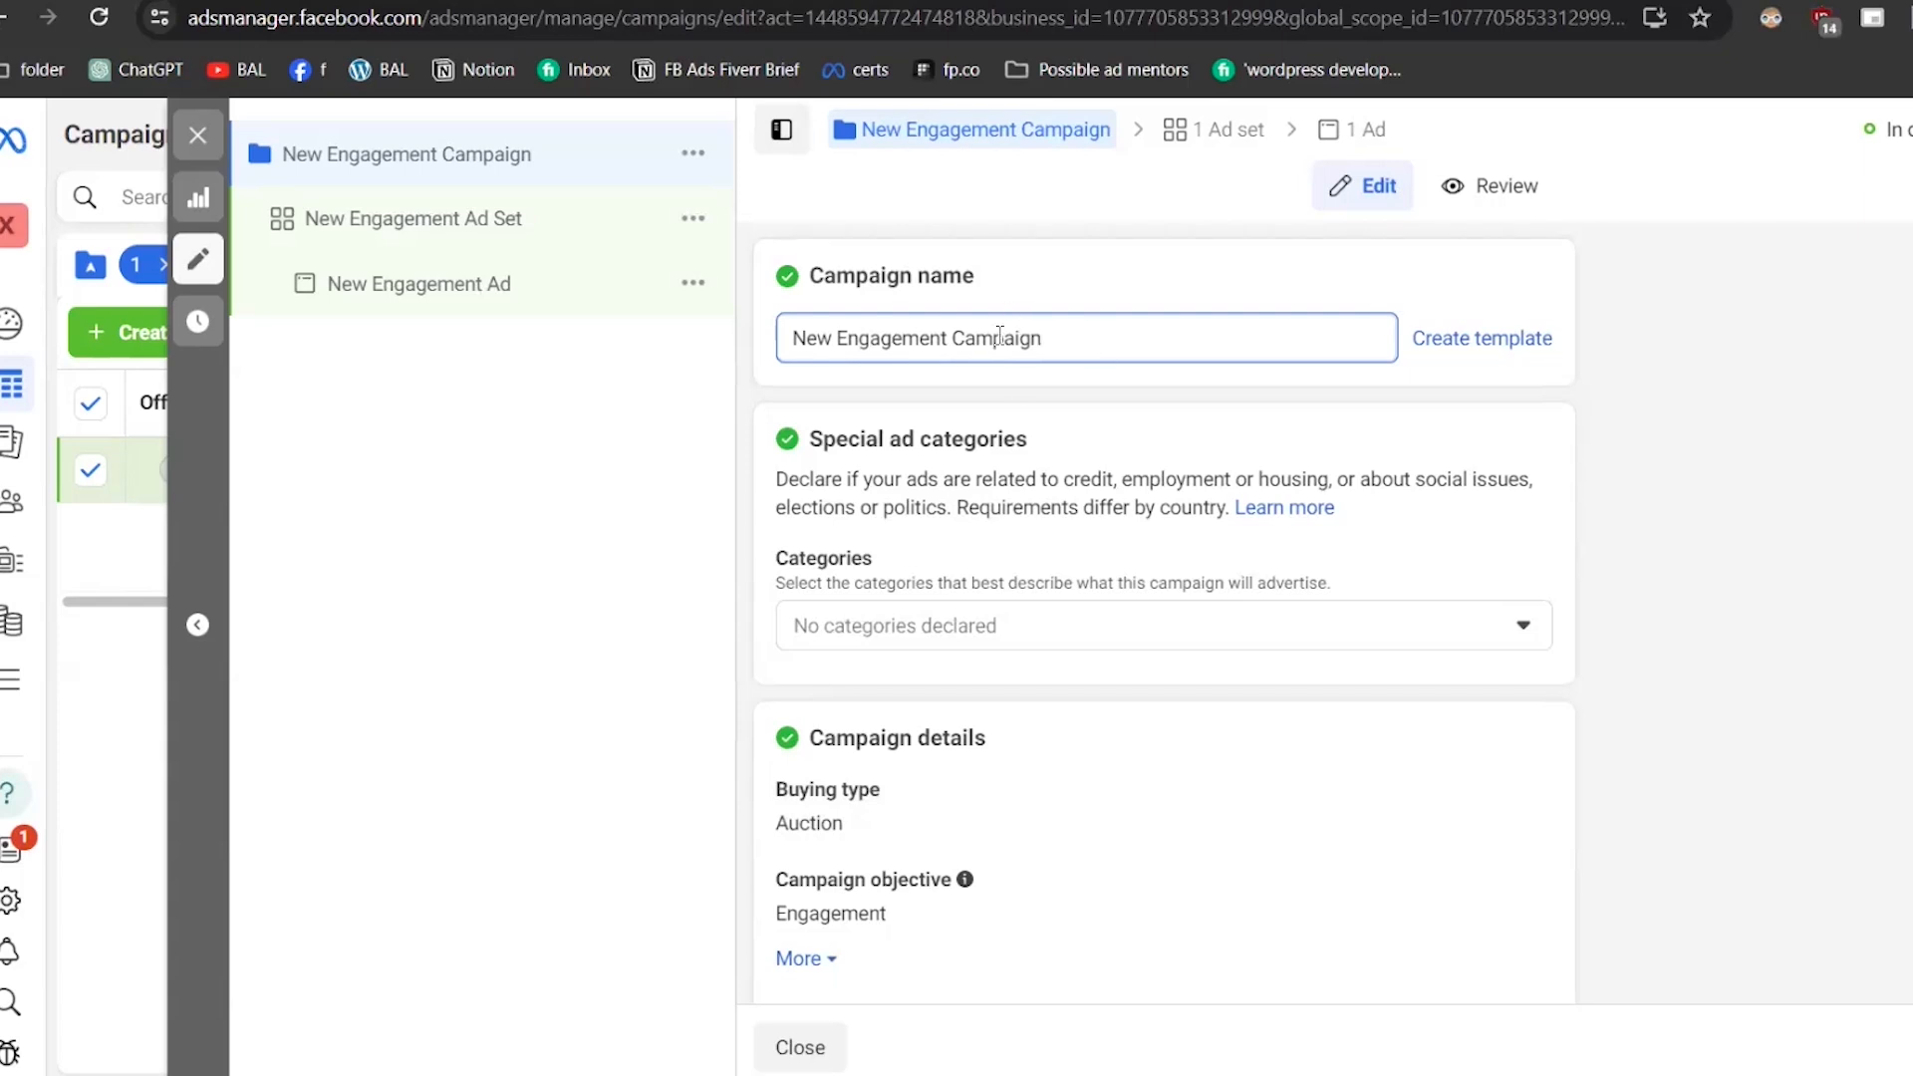
{"action": "triple_click", "coordinate": [1013, 333]}
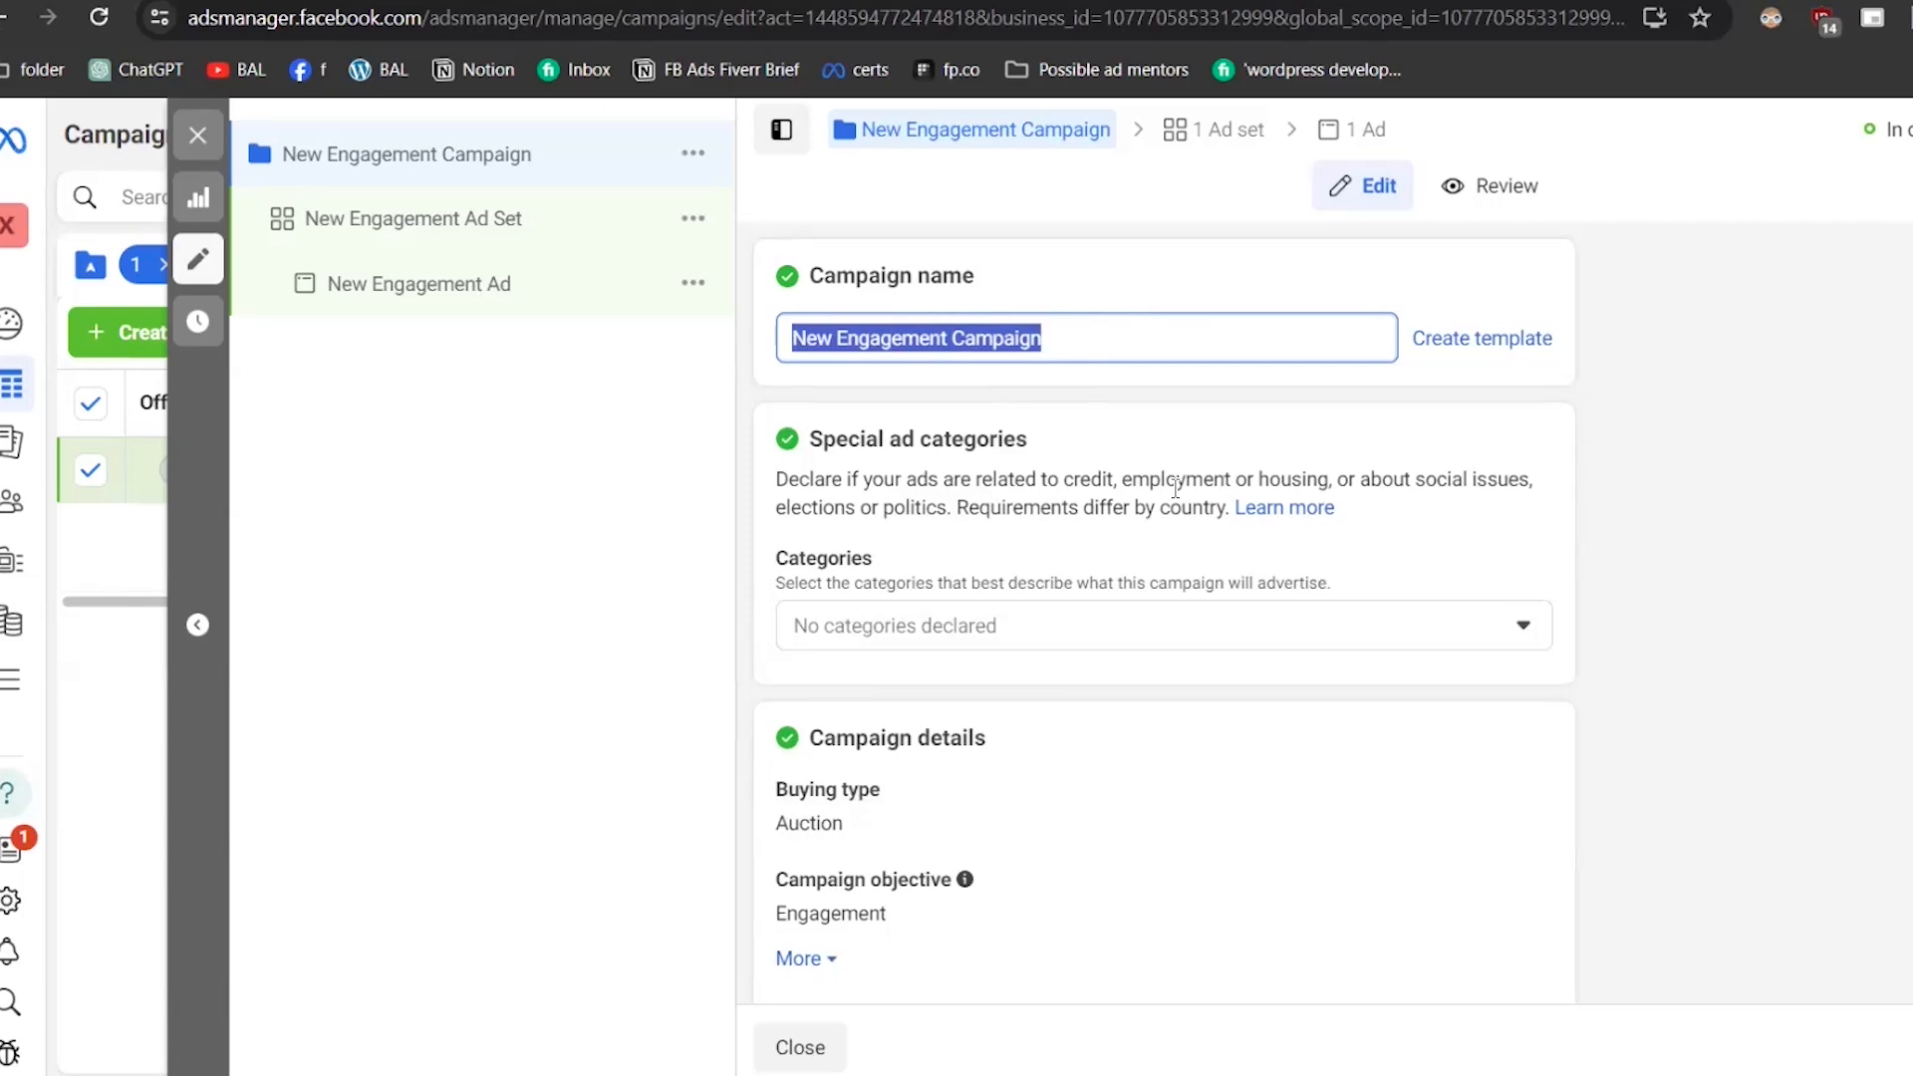
{"action": "type", "text": "Page Likes (13th "}
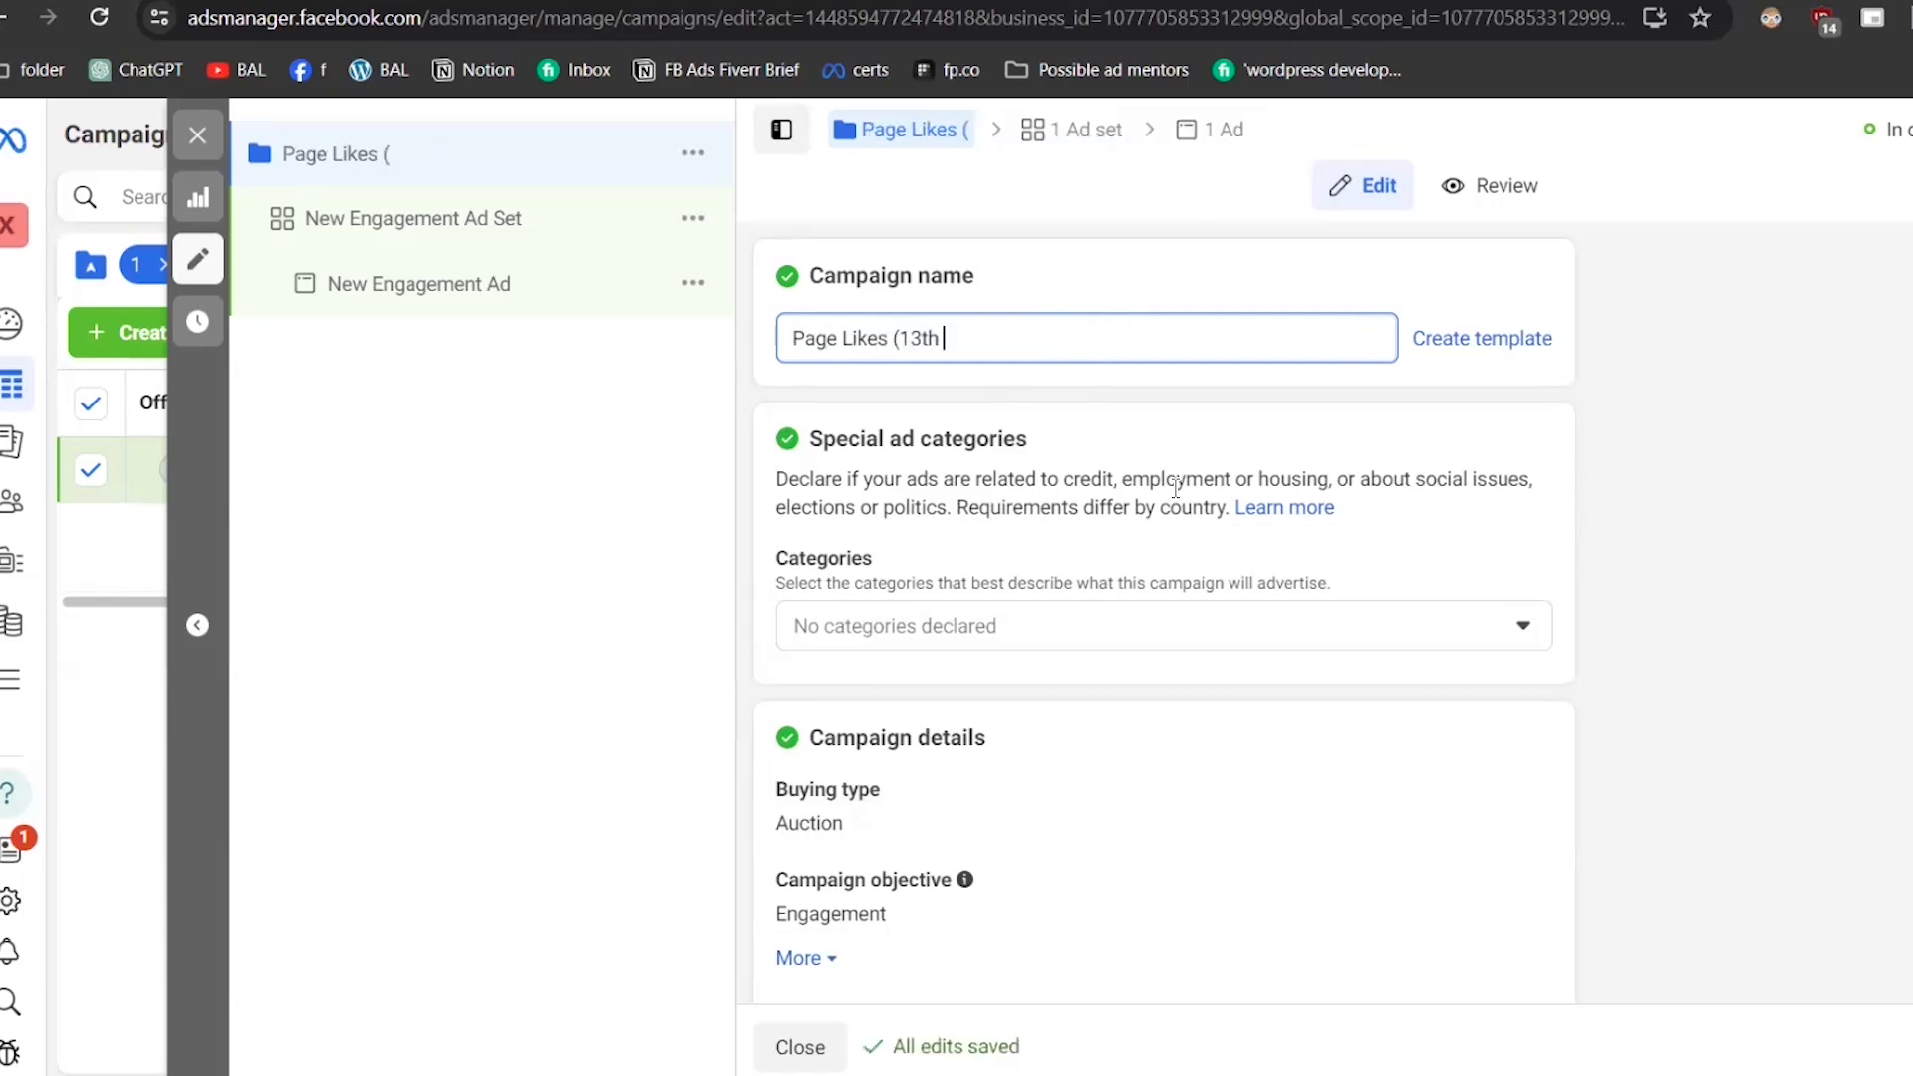
{"action": "type", "text": "Apr 2024)"}
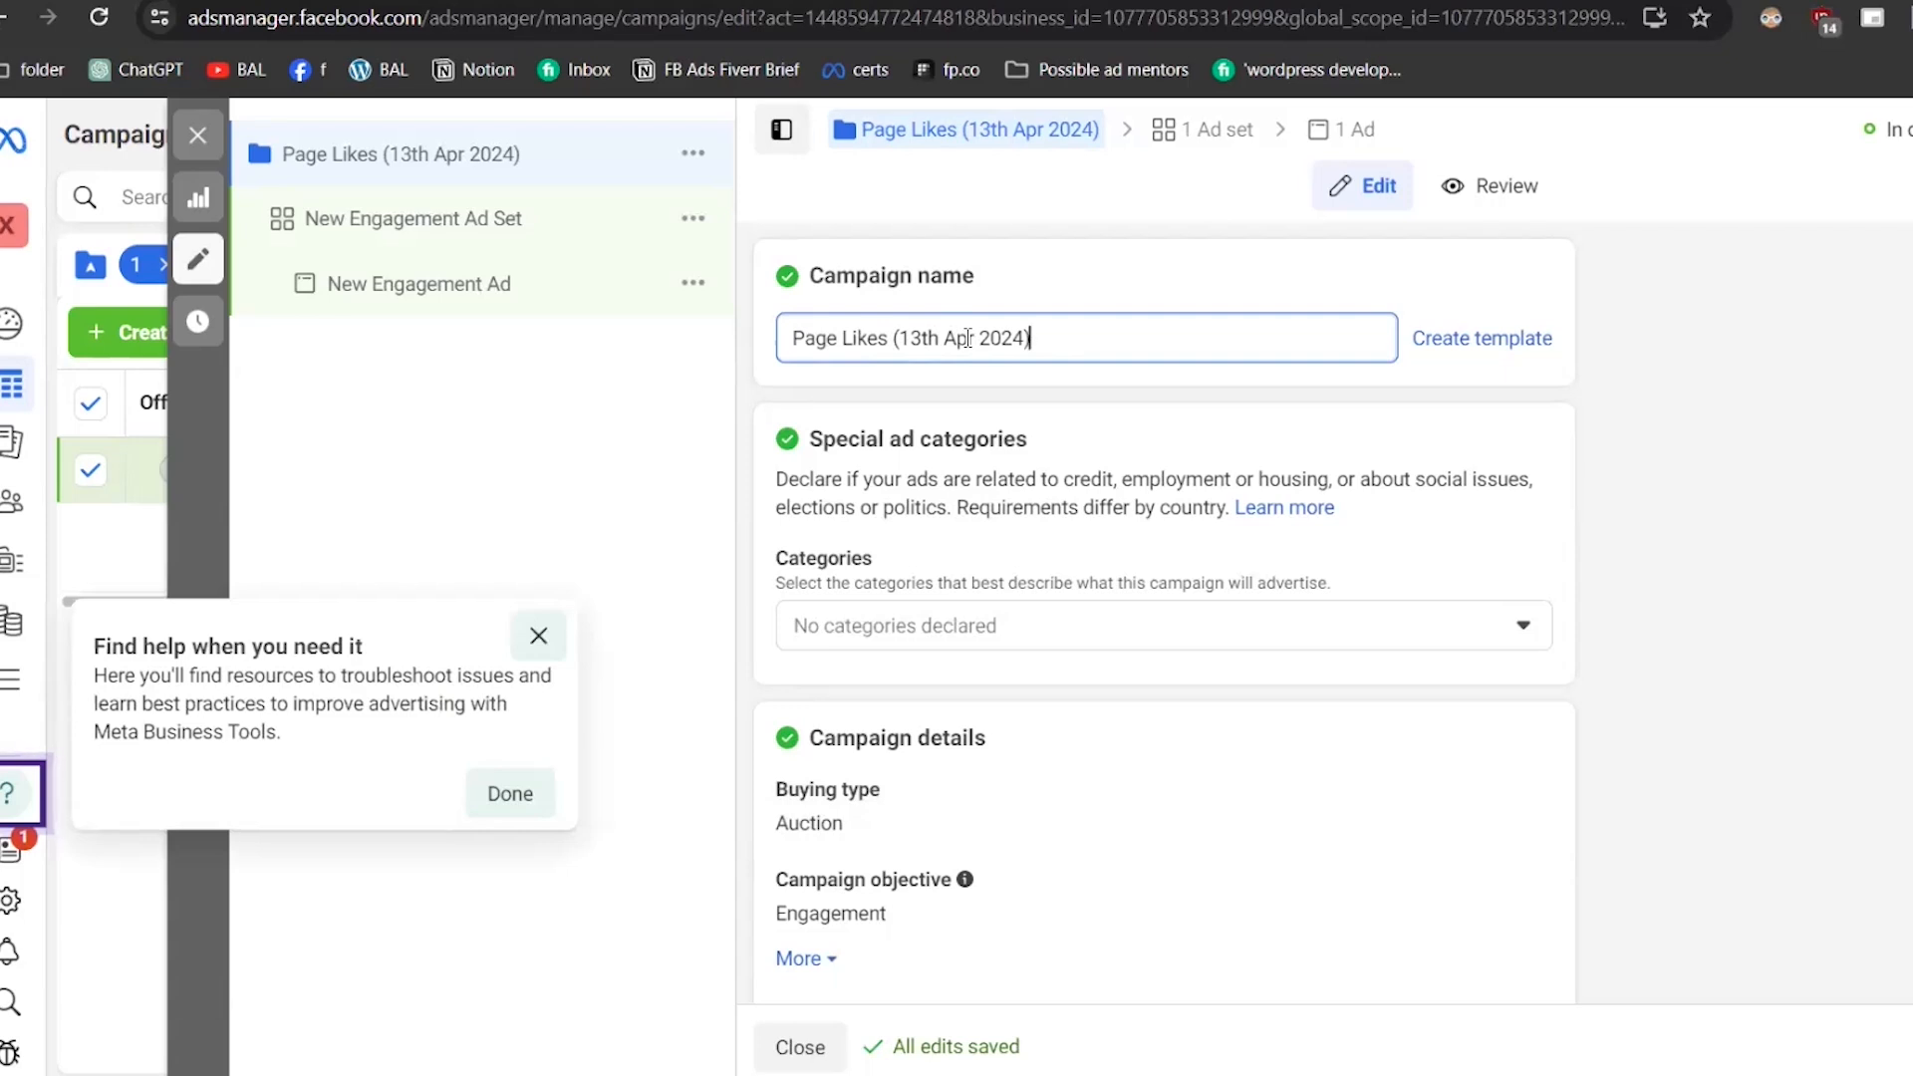
{"action": "left_click", "coordinate": [905, 447]}
- Read the special ad categories description and look through the list of categories that can be declared
{"action": "scroll", "coordinate": [905, 447], "scroll_direction": "down", "scroll_amount": 1}
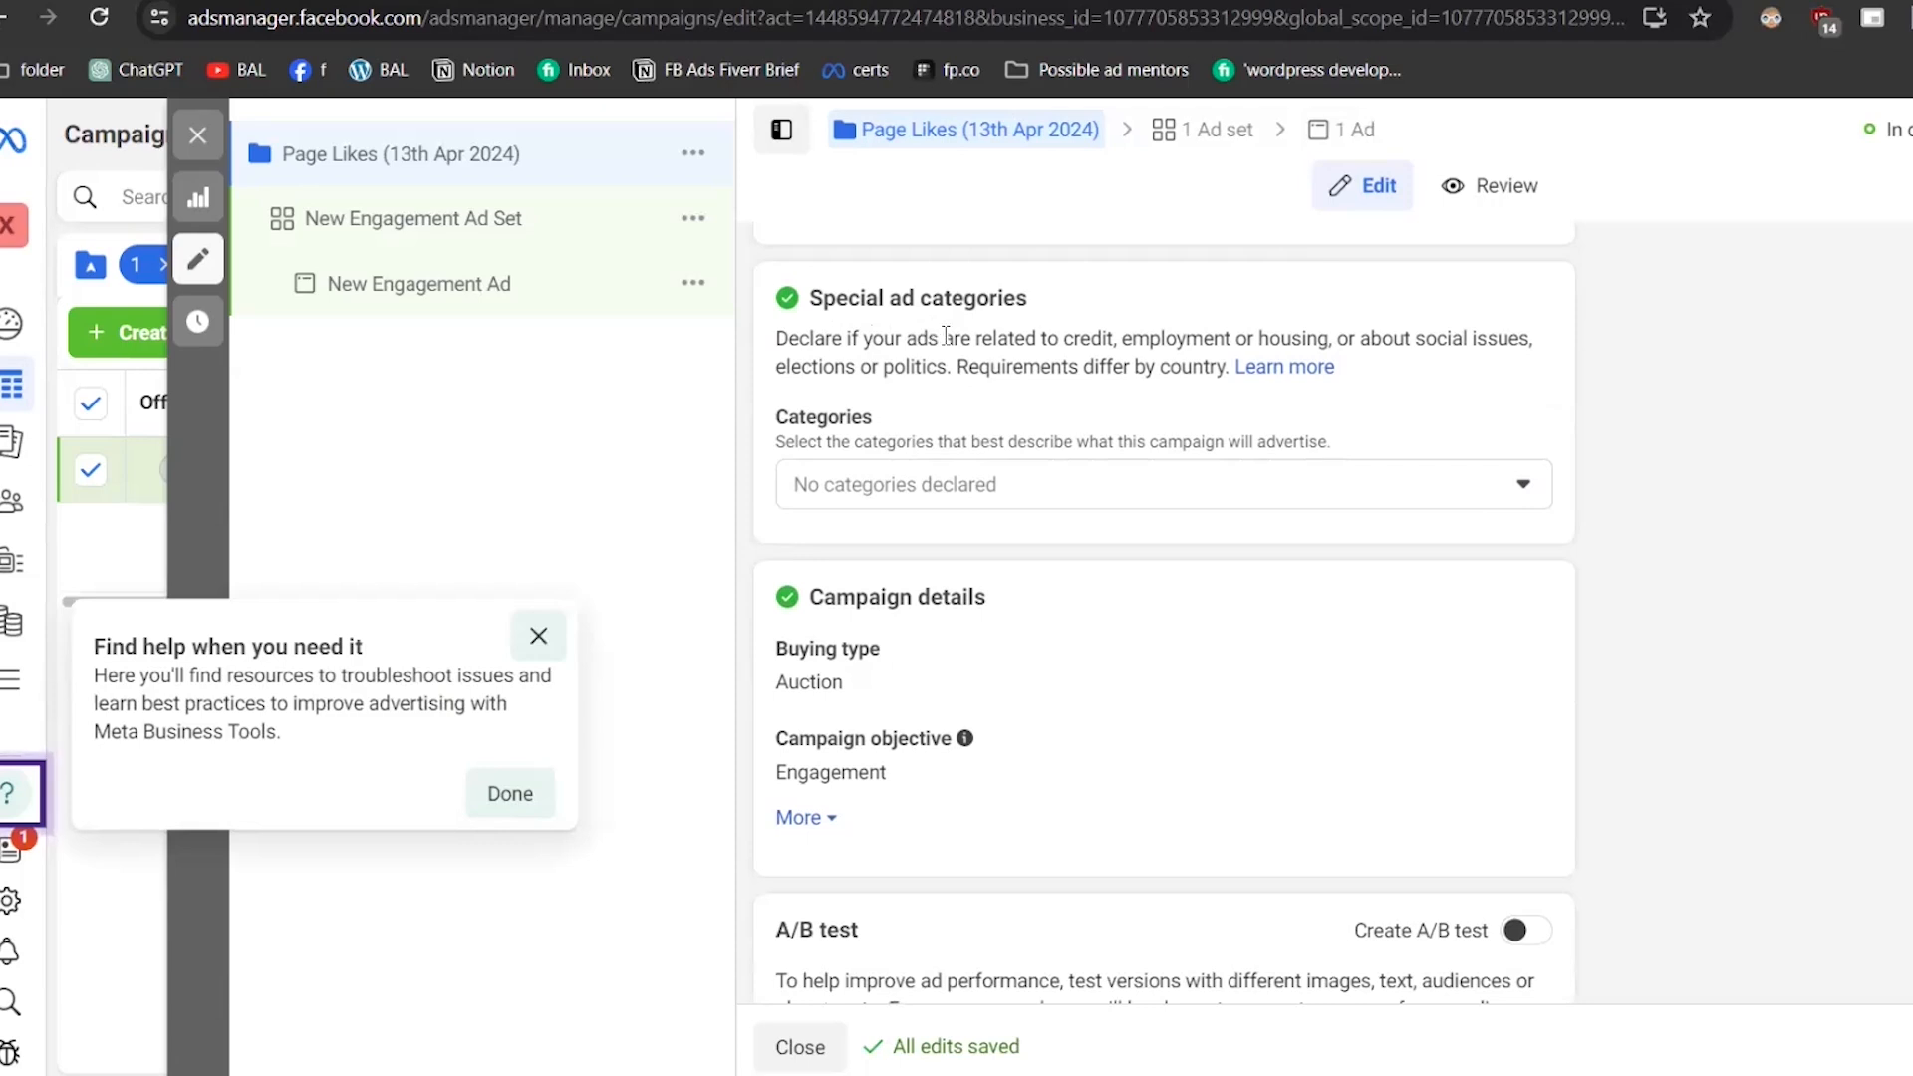
{"action": "double_click", "coordinate": [1079, 339]}
{"action": "double_click", "coordinate": [1145, 337]}
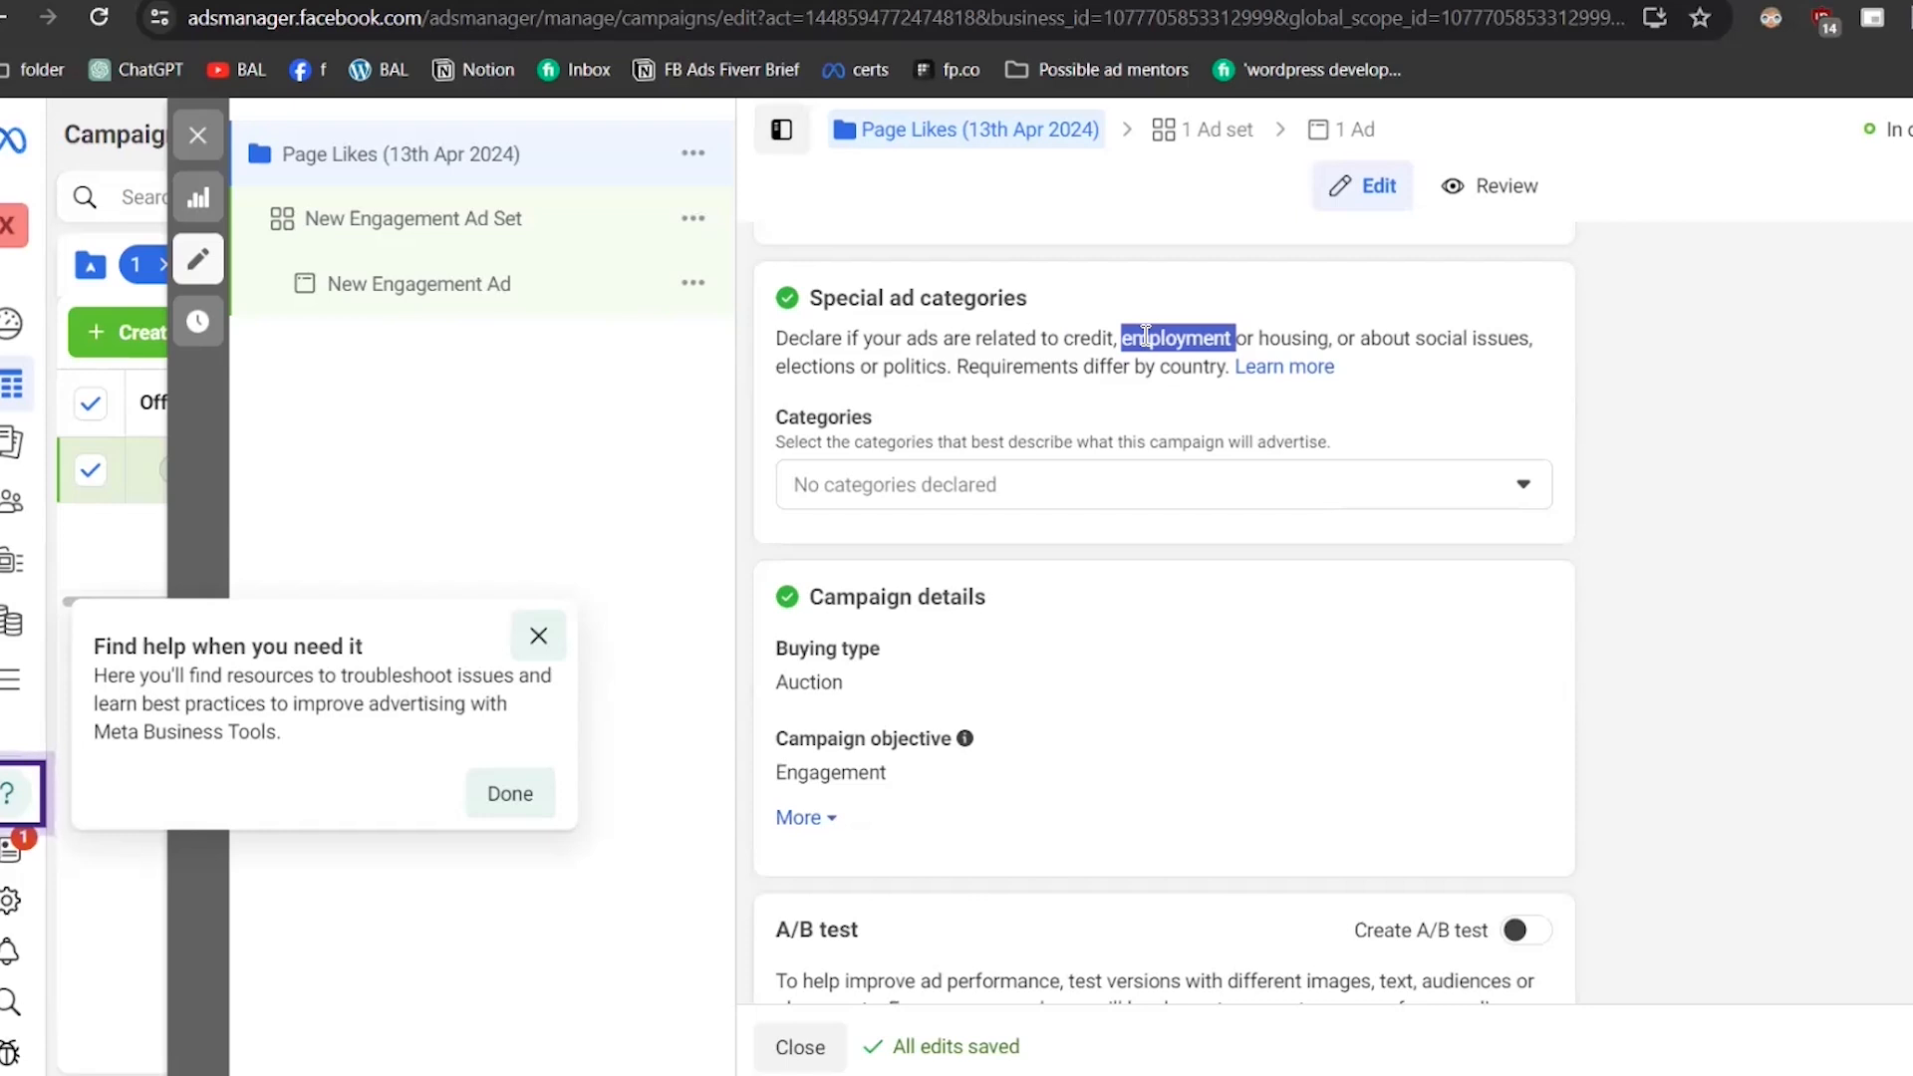
{"action": "double_click", "coordinate": [1277, 341]}
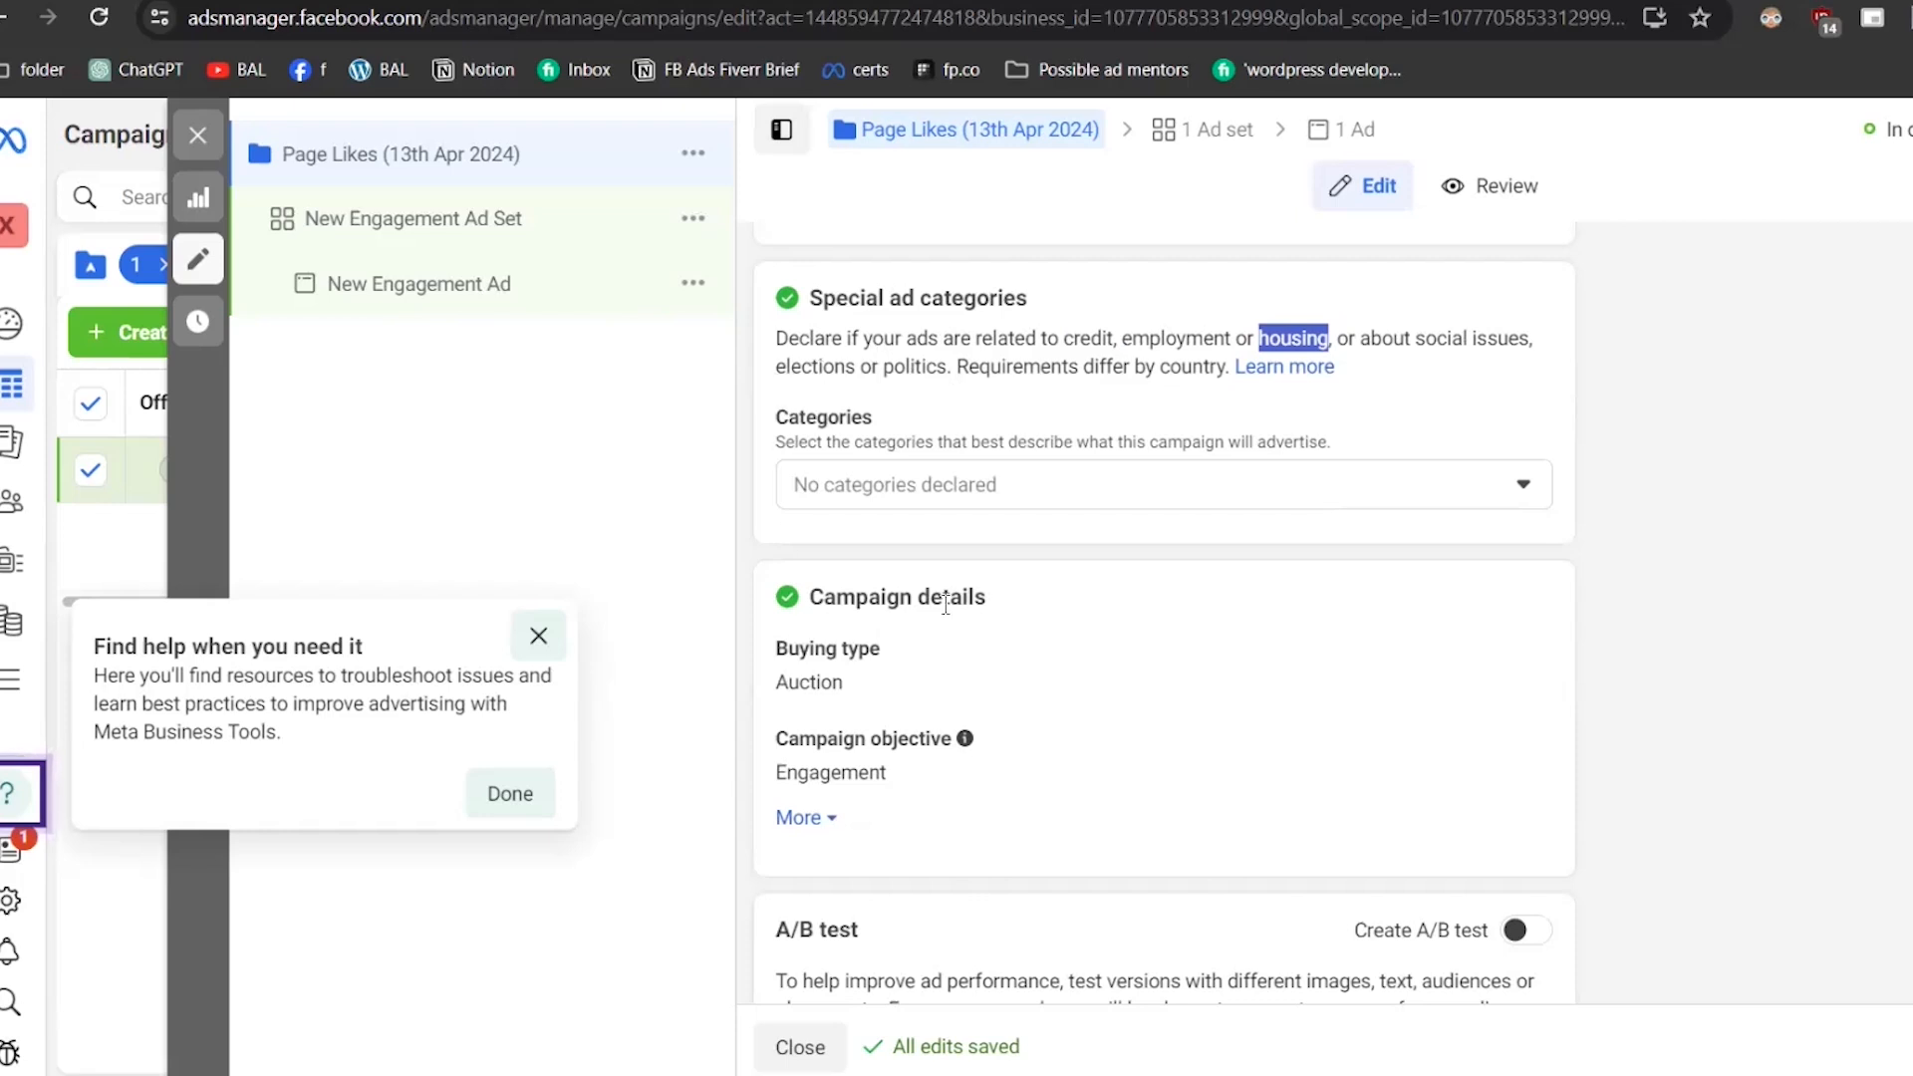
{"action": "left_click", "coordinate": [1101, 484]}
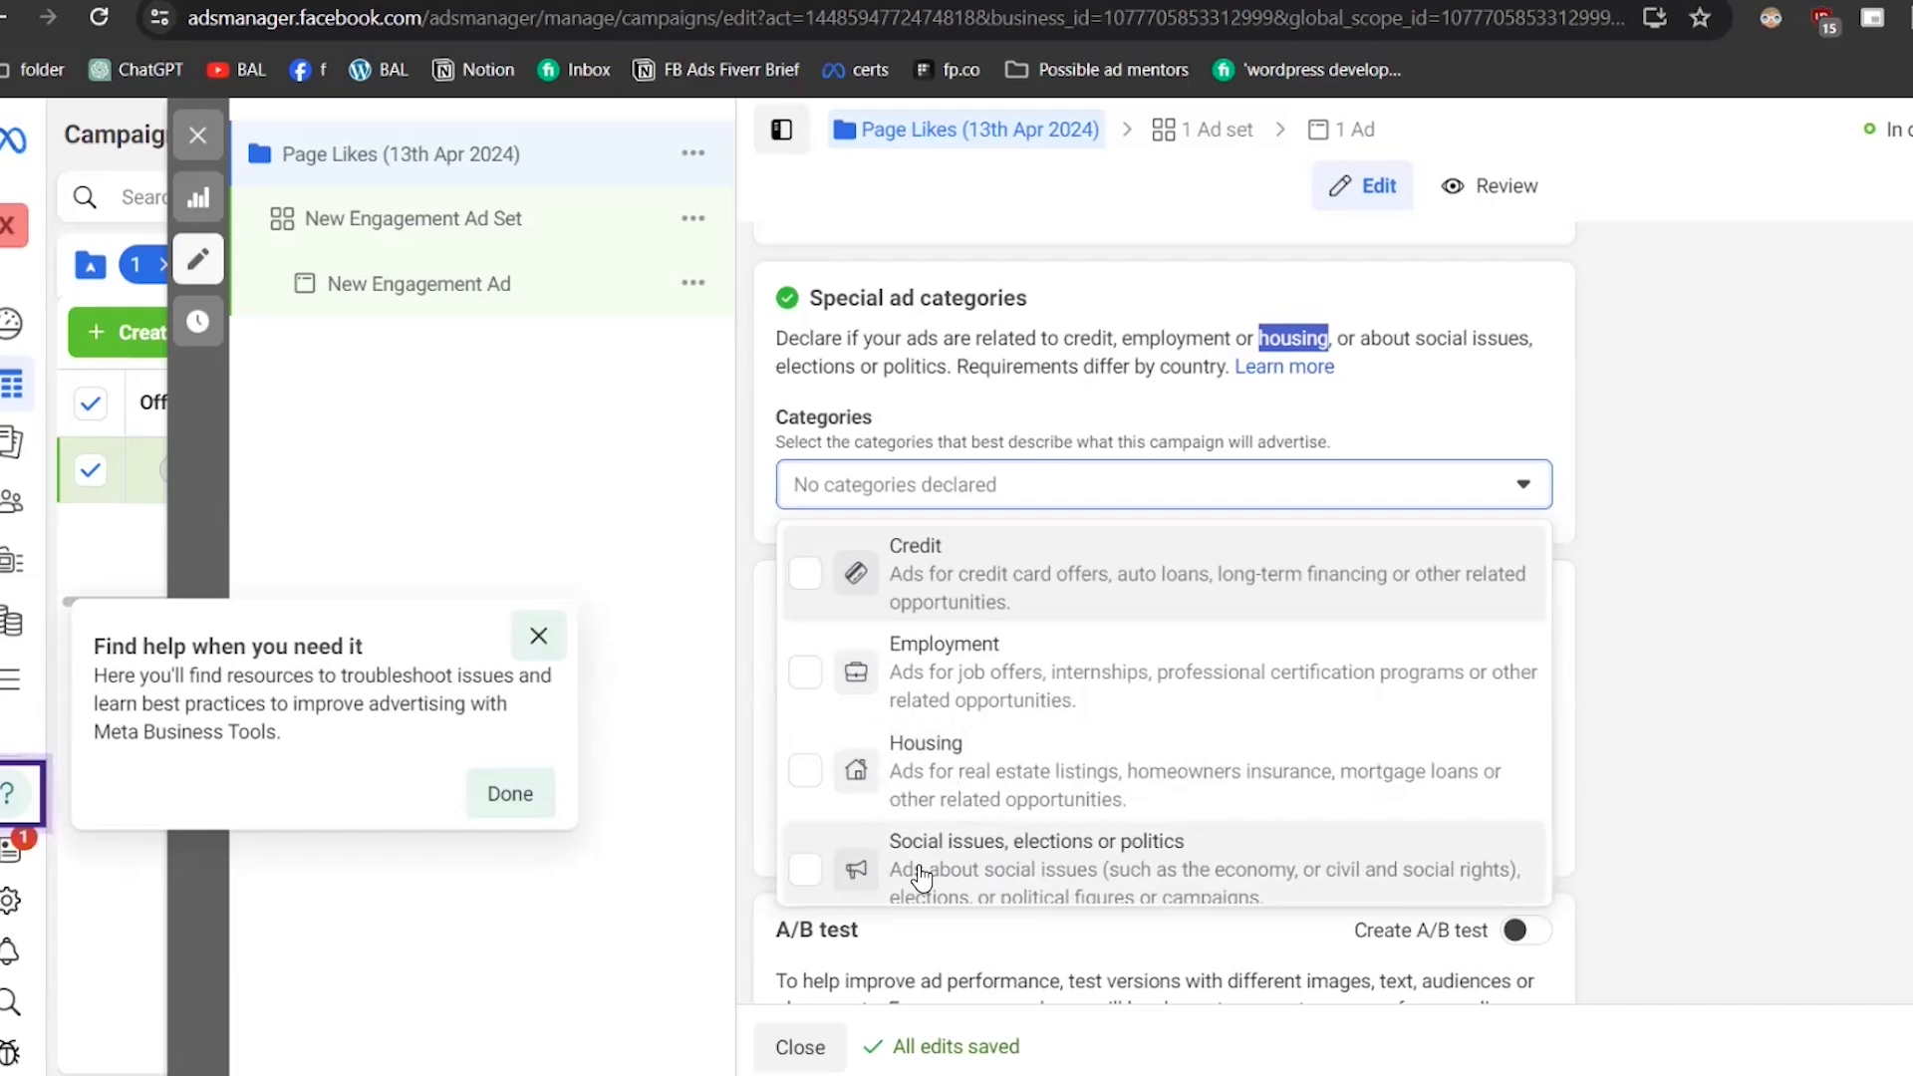
{"action": "left_click", "coordinate": [1657, 697]}
- Expand the campaign details and review the spending limit, A/B test and Advantage campaign budget sections
{"action": "mouse_move", "coordinate": [887, 588]}
{"action": "left_mouse_down"}
{"action": "mouse_move", "coordinate": [812, 597]}
{"action": "mouse_move", "coordinate": [891, 588]}
{"action": "left_mouse_up"}
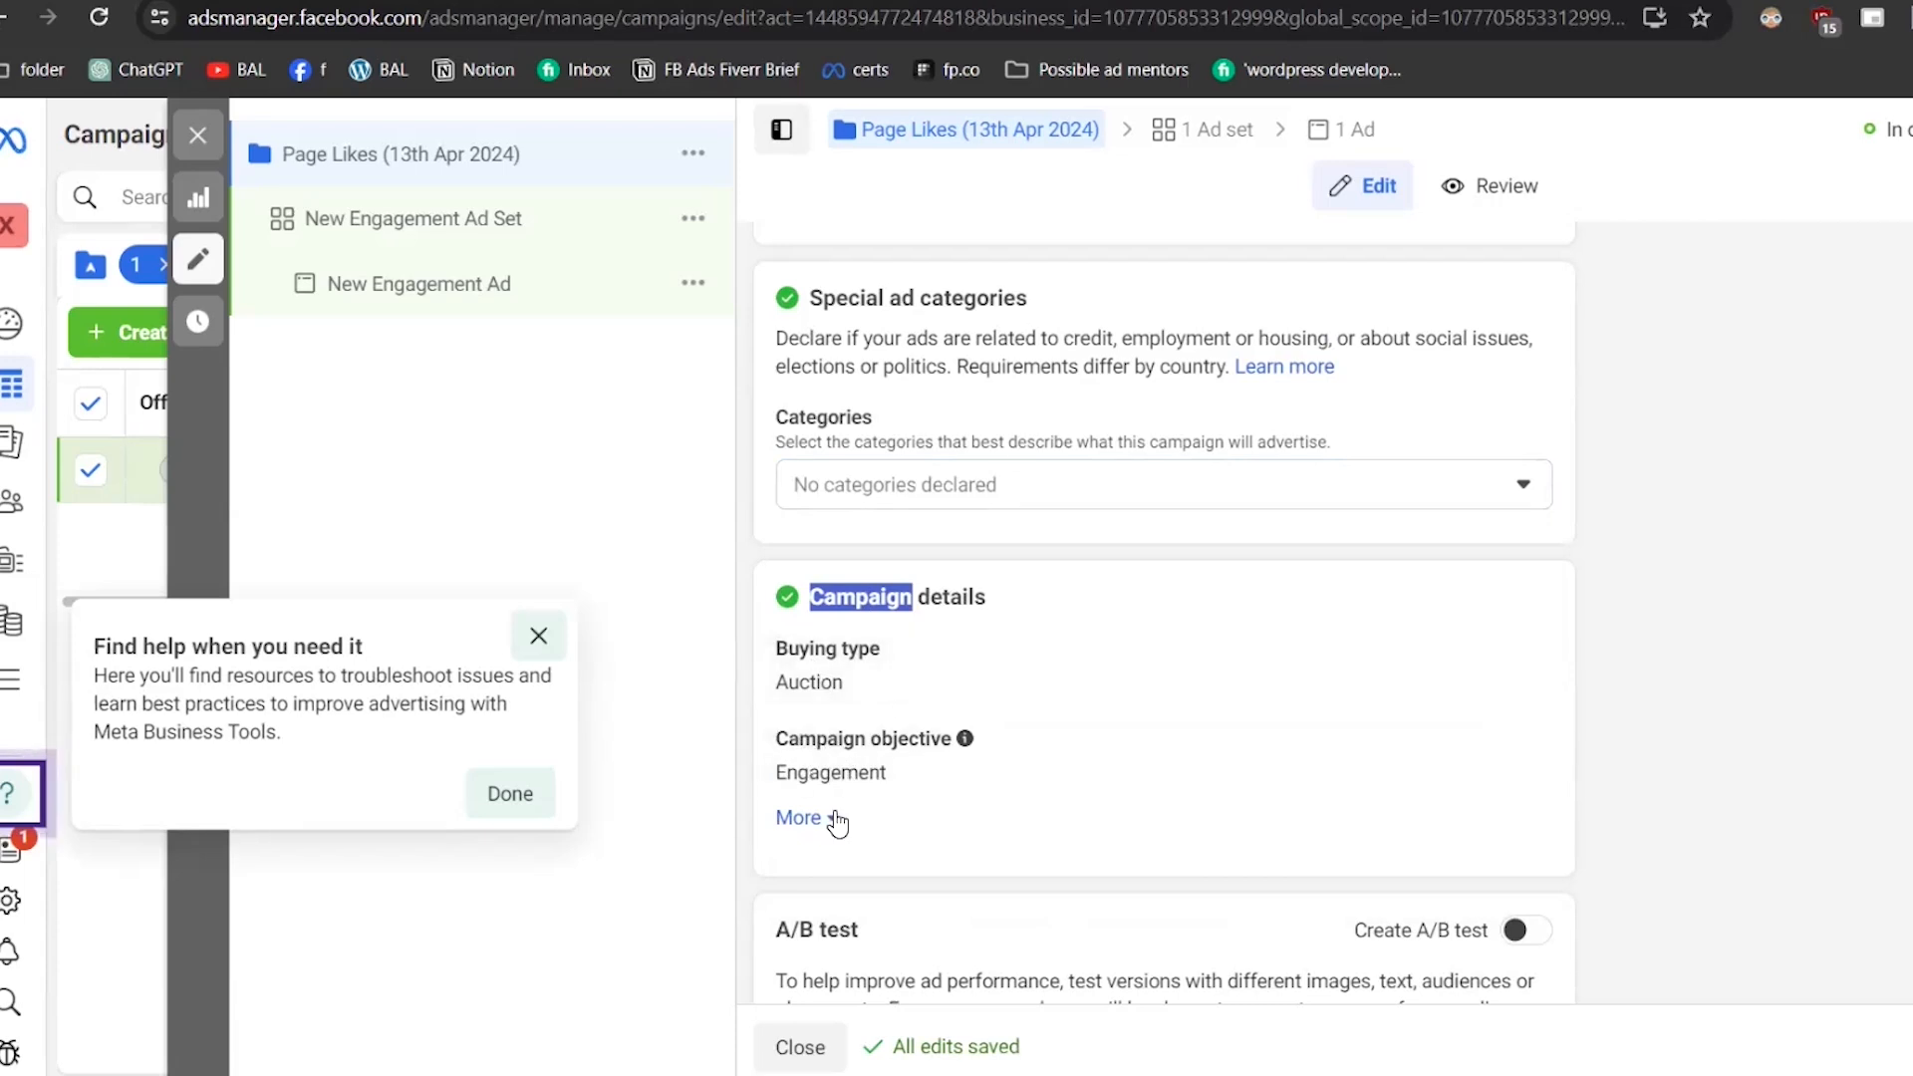
{"action": "left_click", "coordinate": [802, 818]}
{"action": "scroll", "coordinate": [1723, 738], "scroll_direction": "down", "scroll_amount": 1}
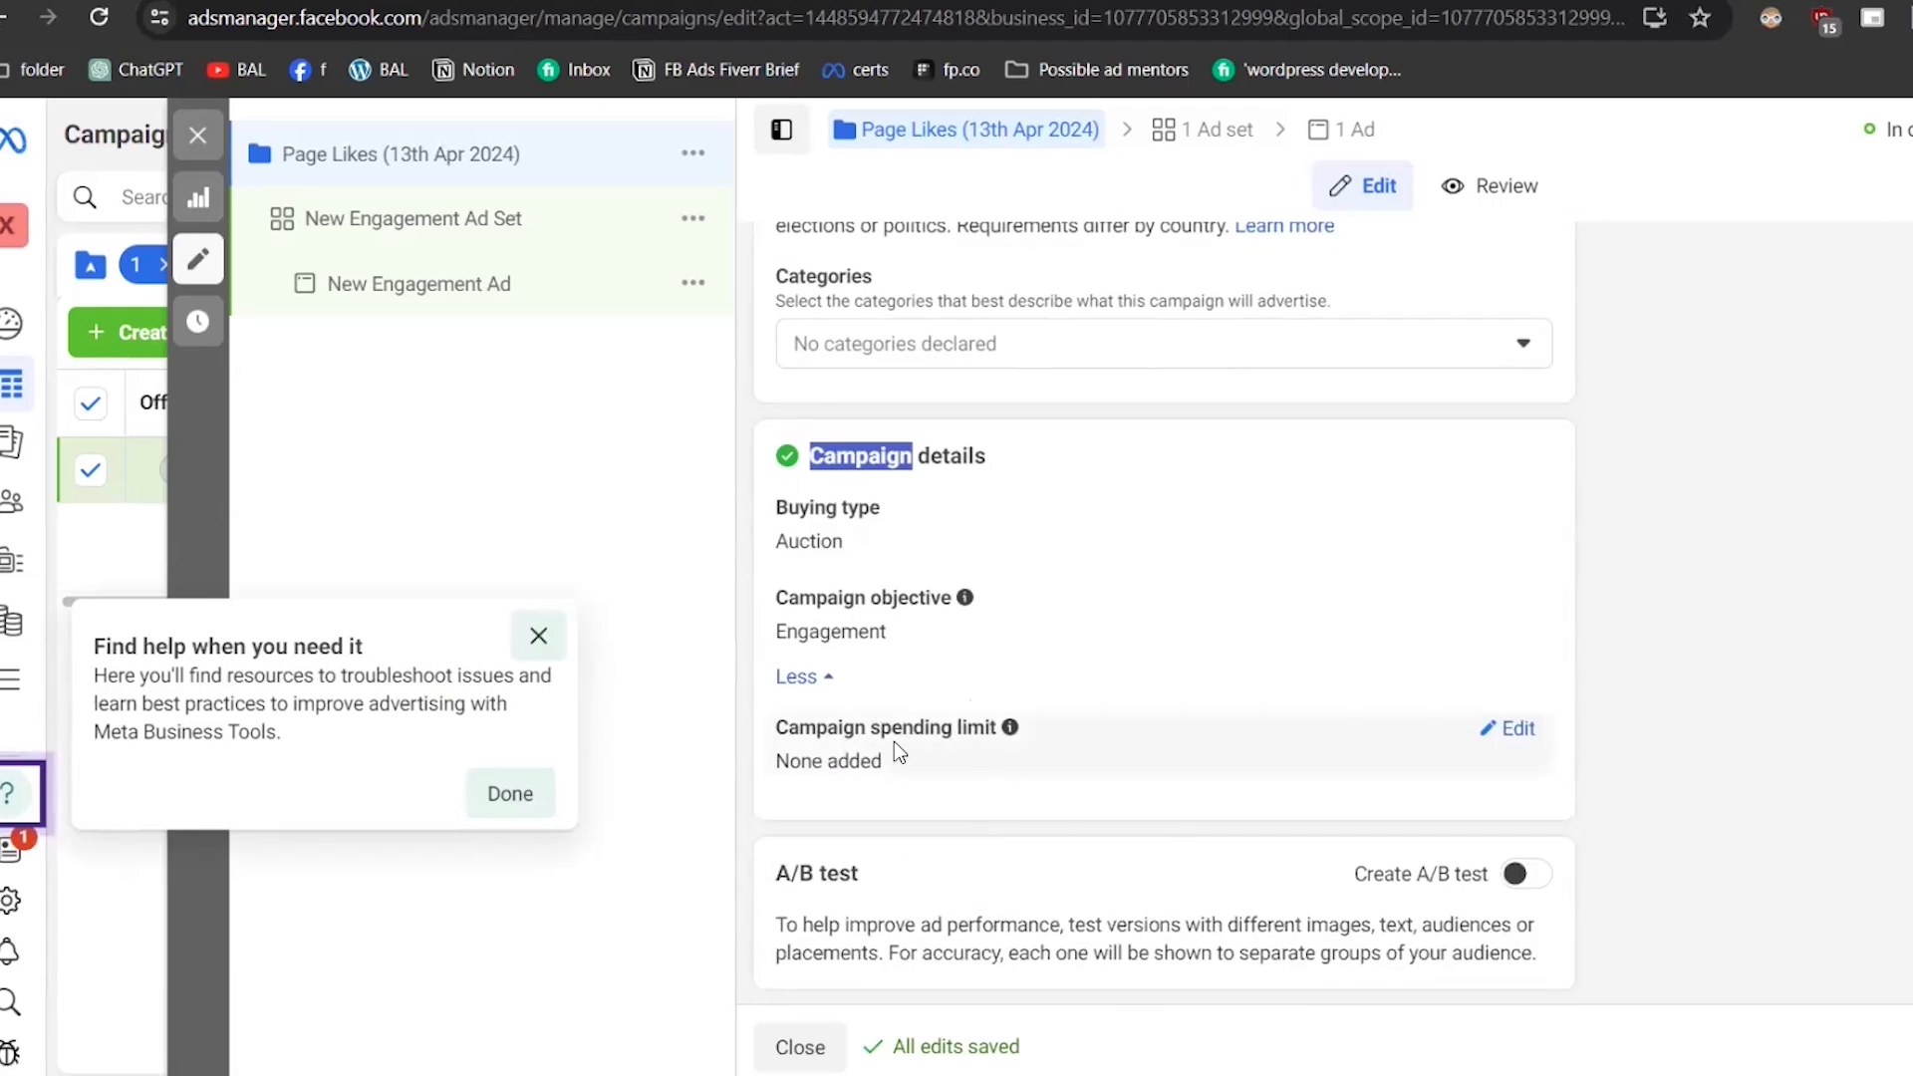
{"action": "scroll", "coordinate": [833, 677], "scroll_direction": "down", "scroll_amount": 2}
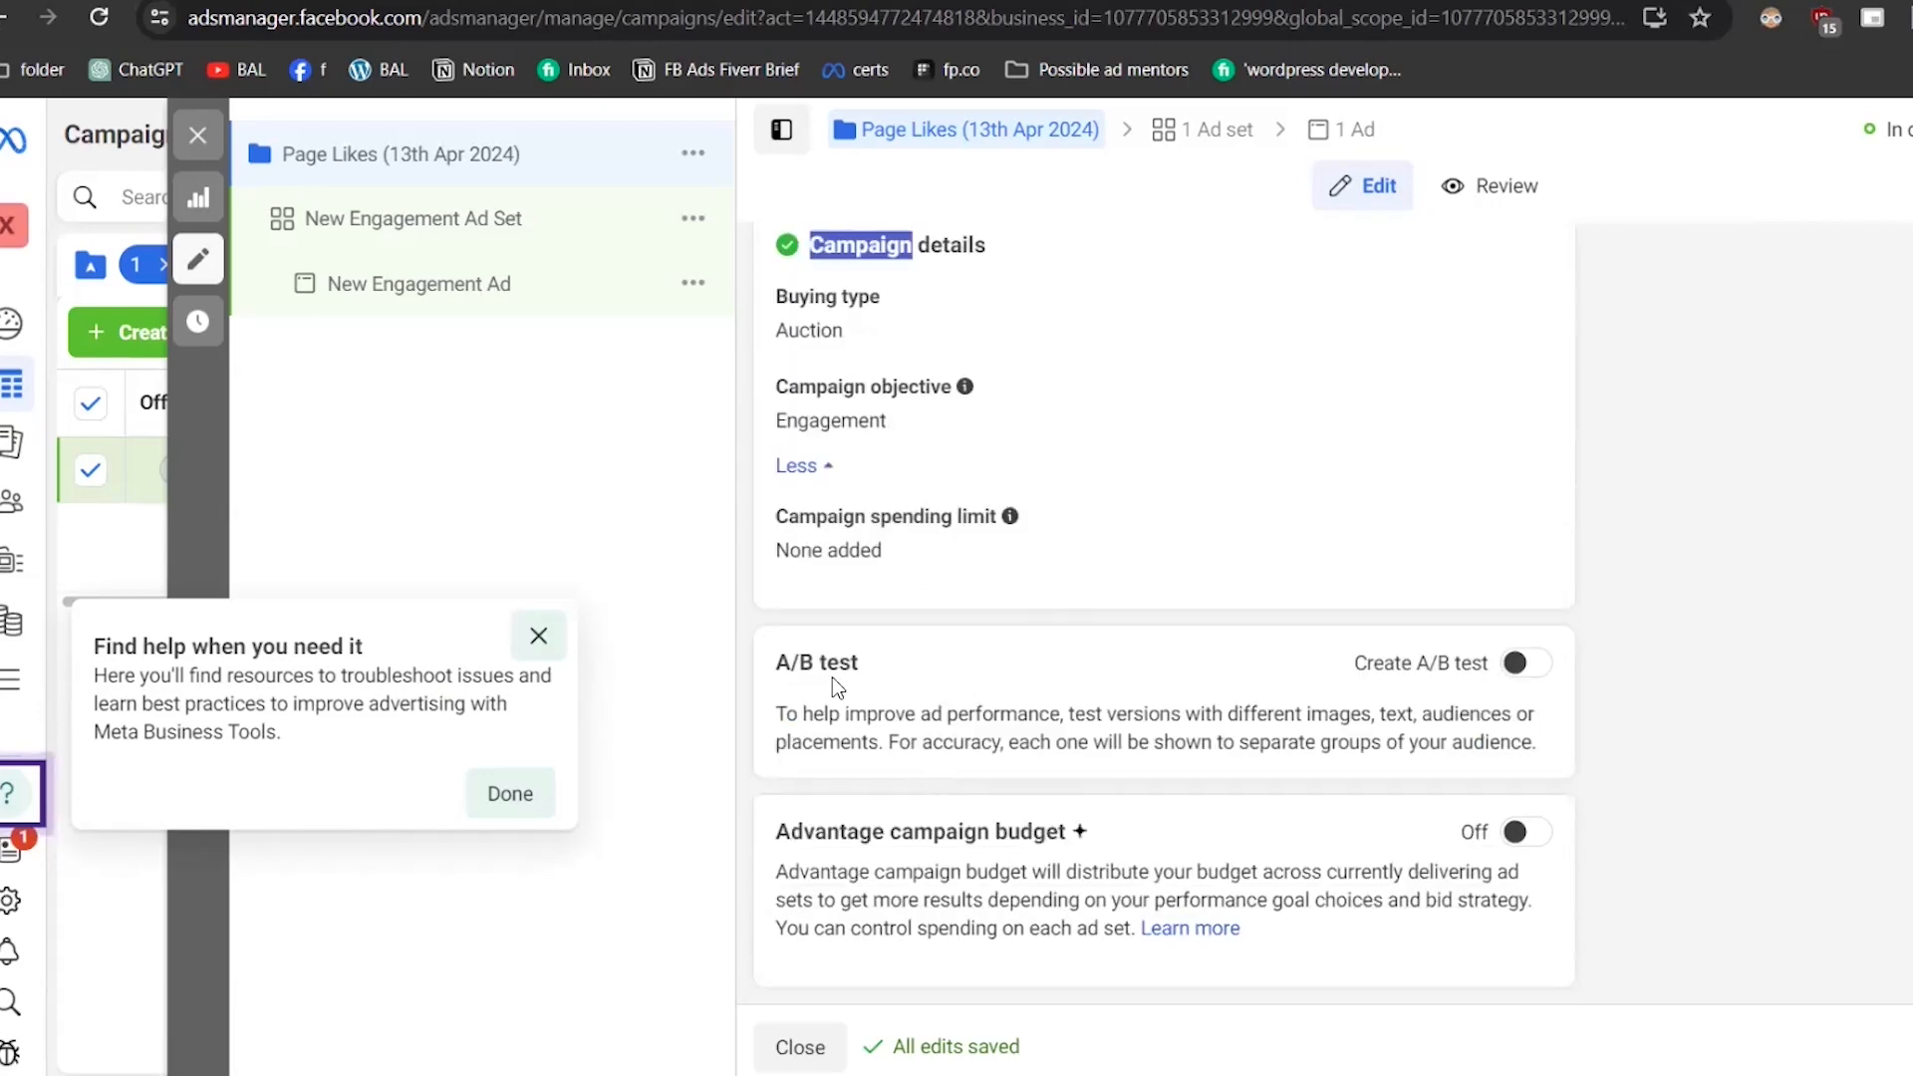
{"action": "left_click_drag", "start_coordinate": [775, 671], "coordinate": [841, 660]}
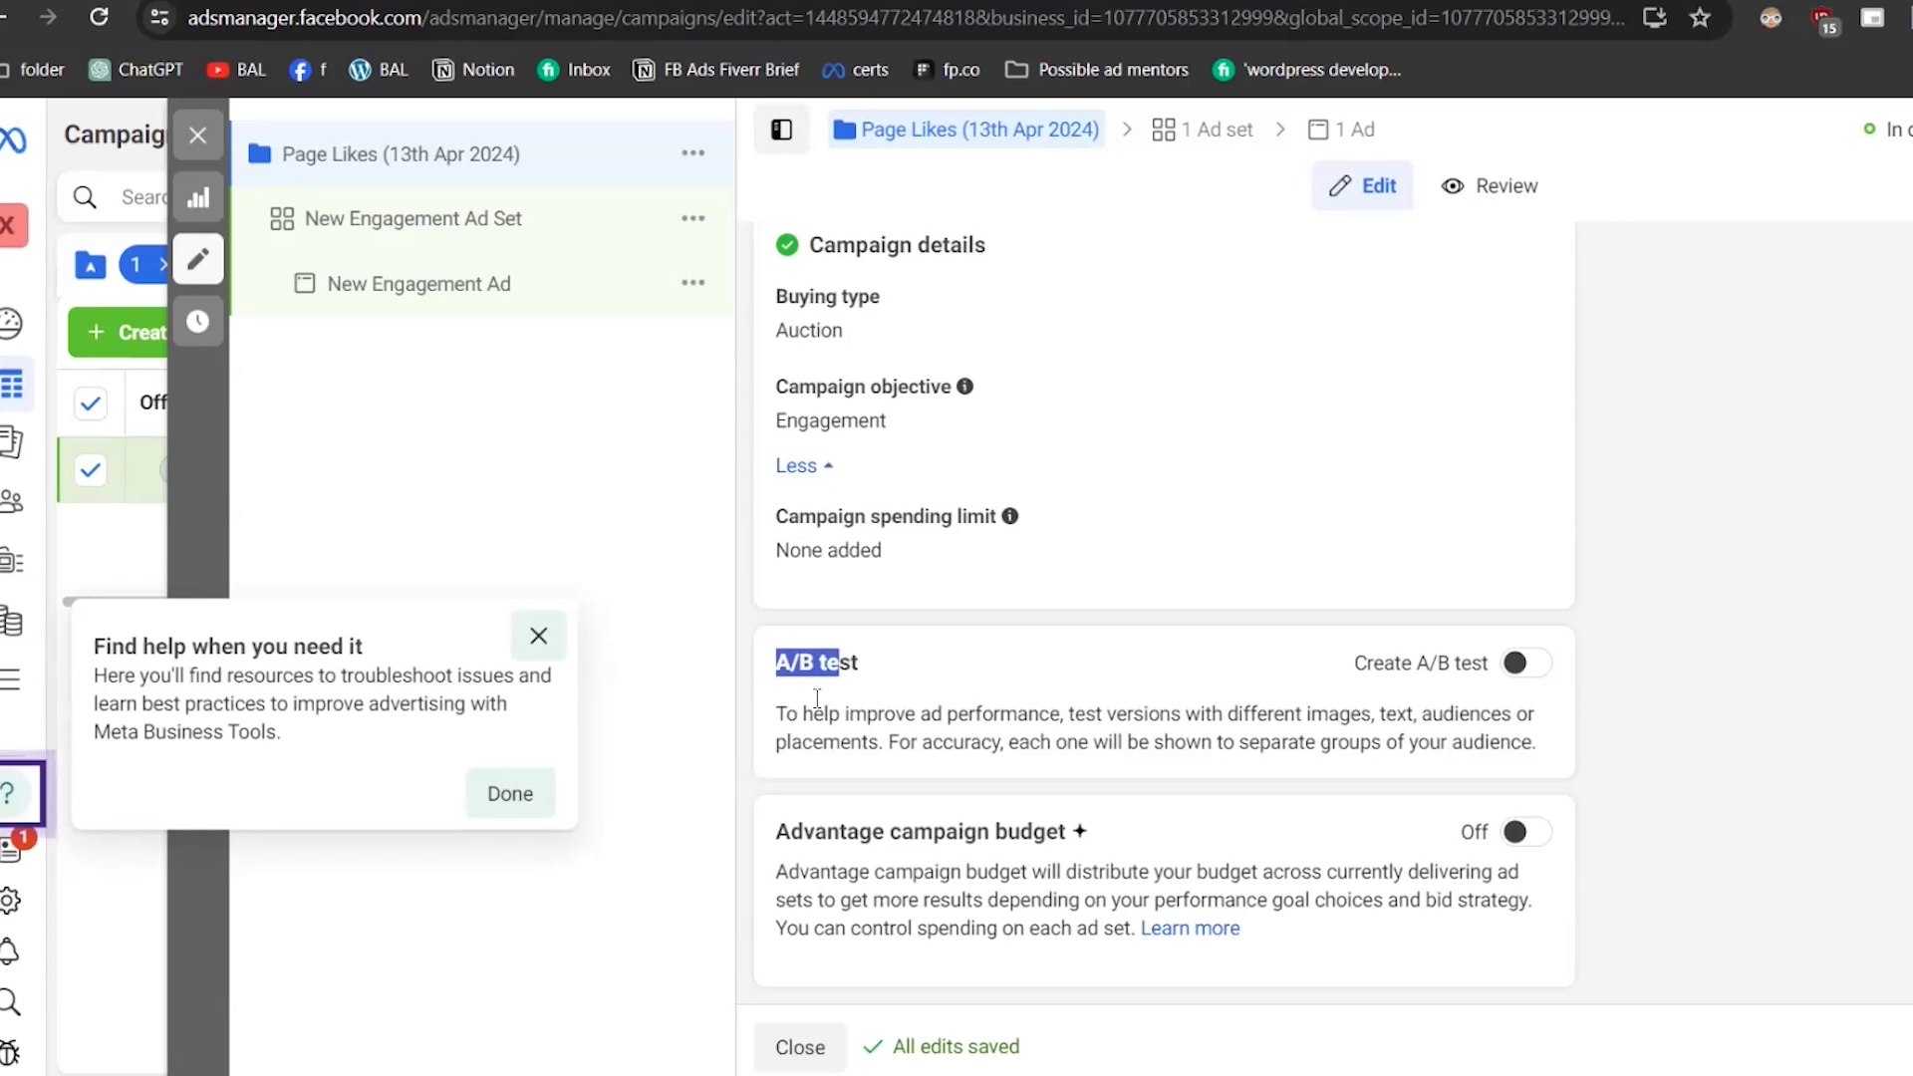
{"action": "left_click_drag", "start_coordinate": [777, 831], "coordinate": [1053, 836]}
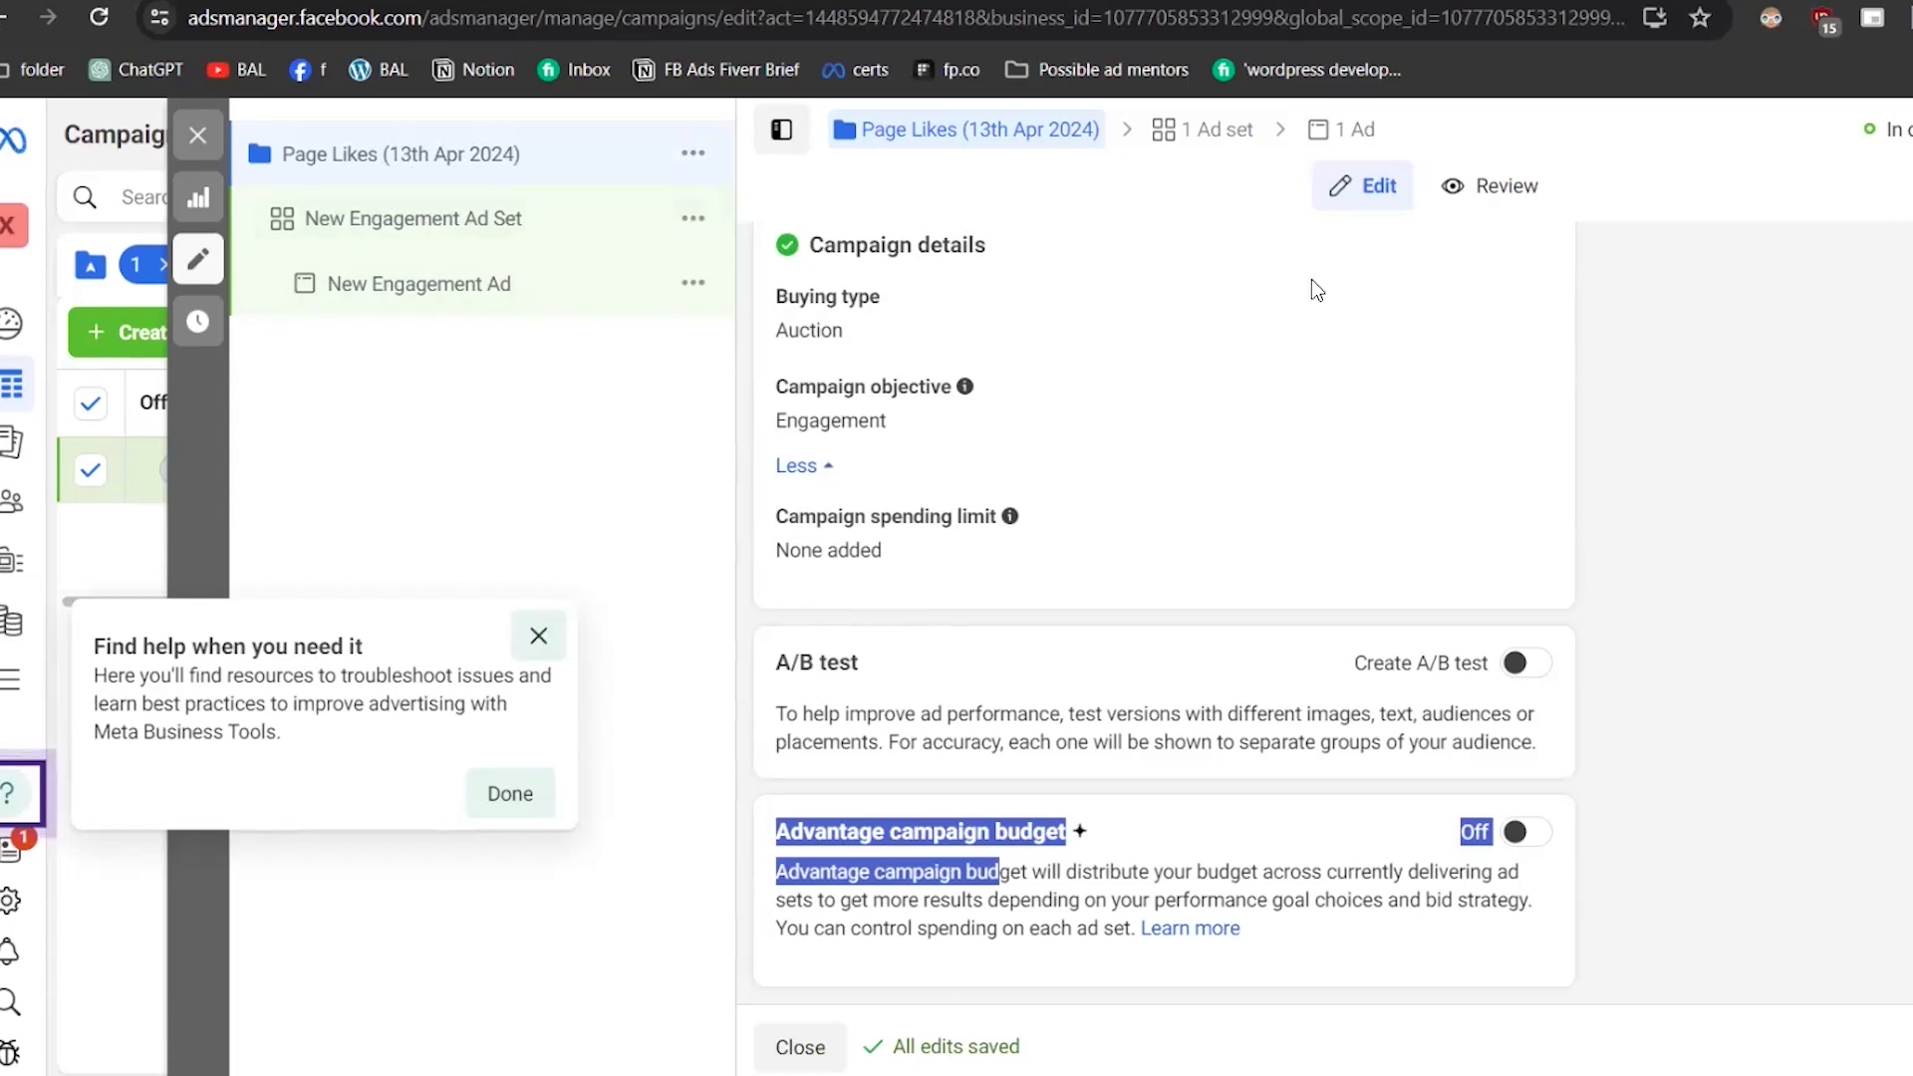
{"action": "left_click", "coordinate": [853, 809]}
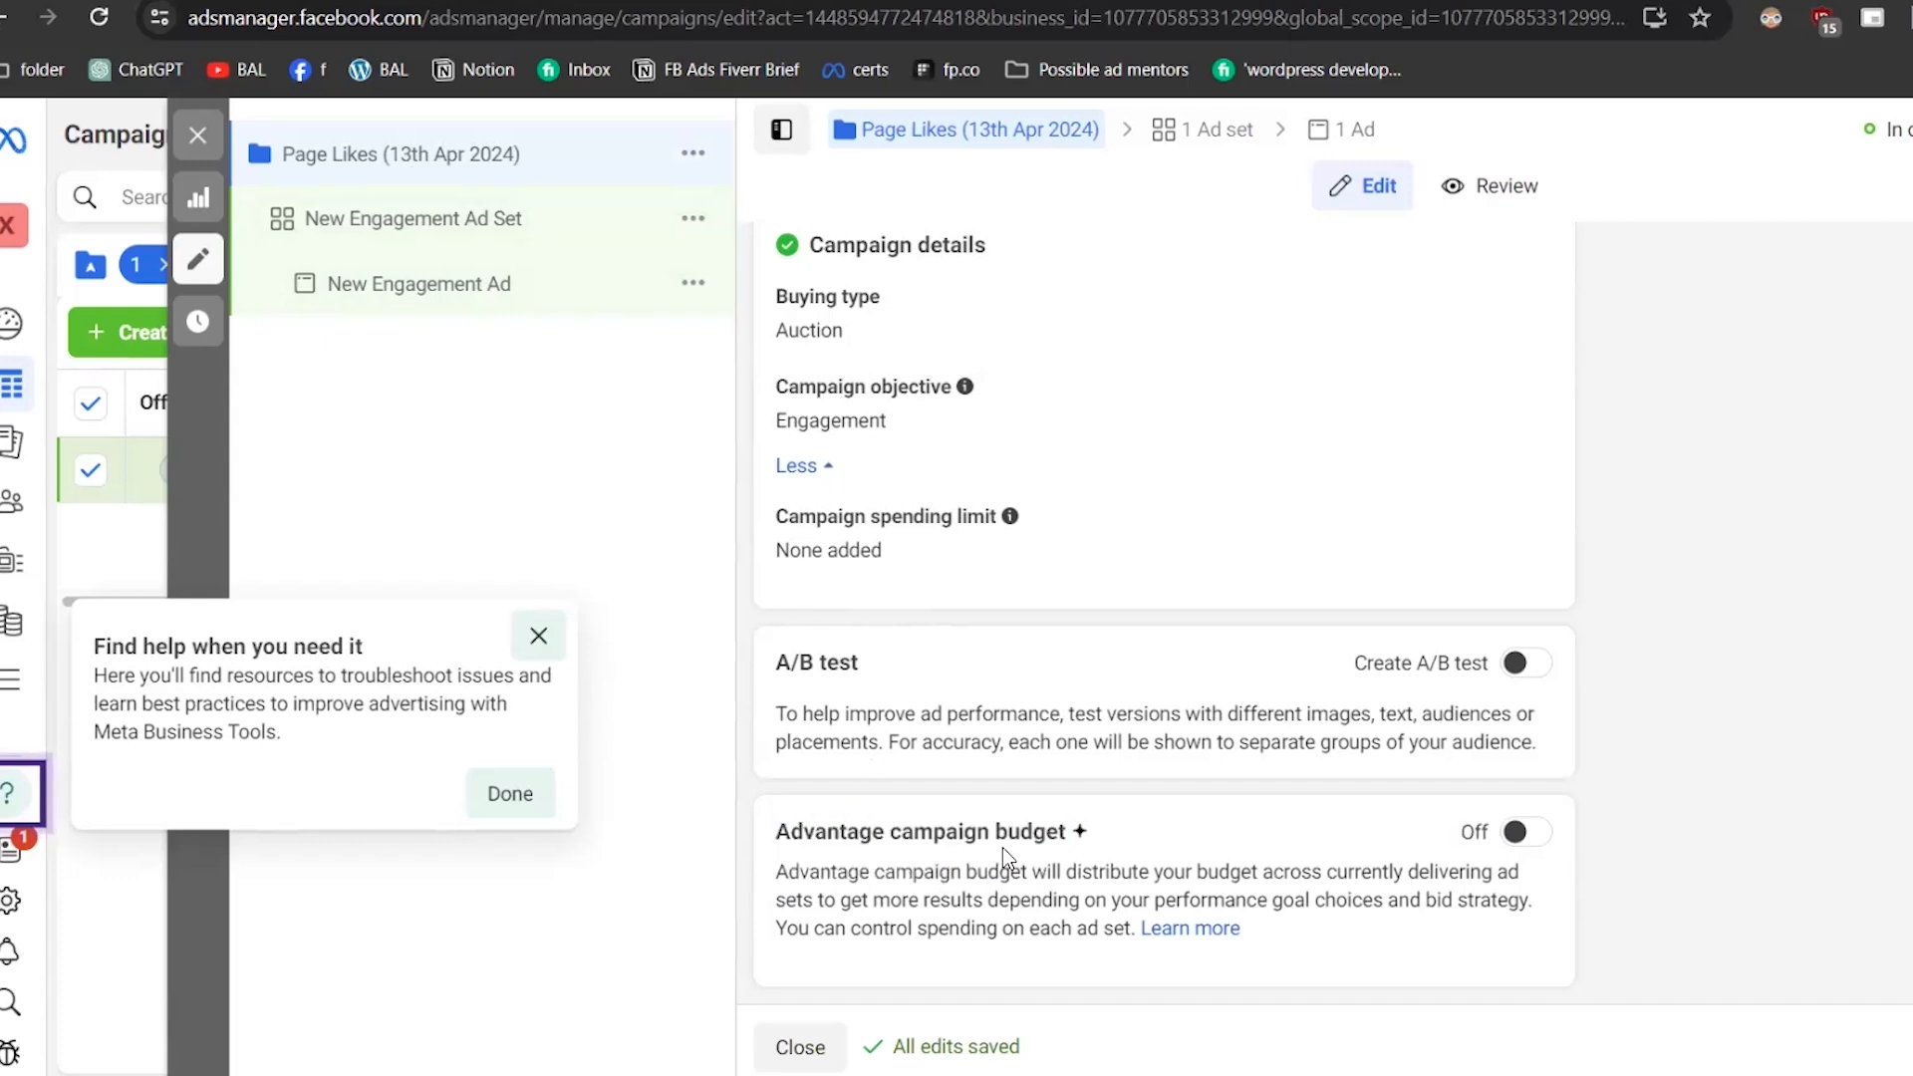
- Turn on Advantage campaign budget and set a daily budget of $10
{"action": "left_click", "coordinate": [1542, 837]}
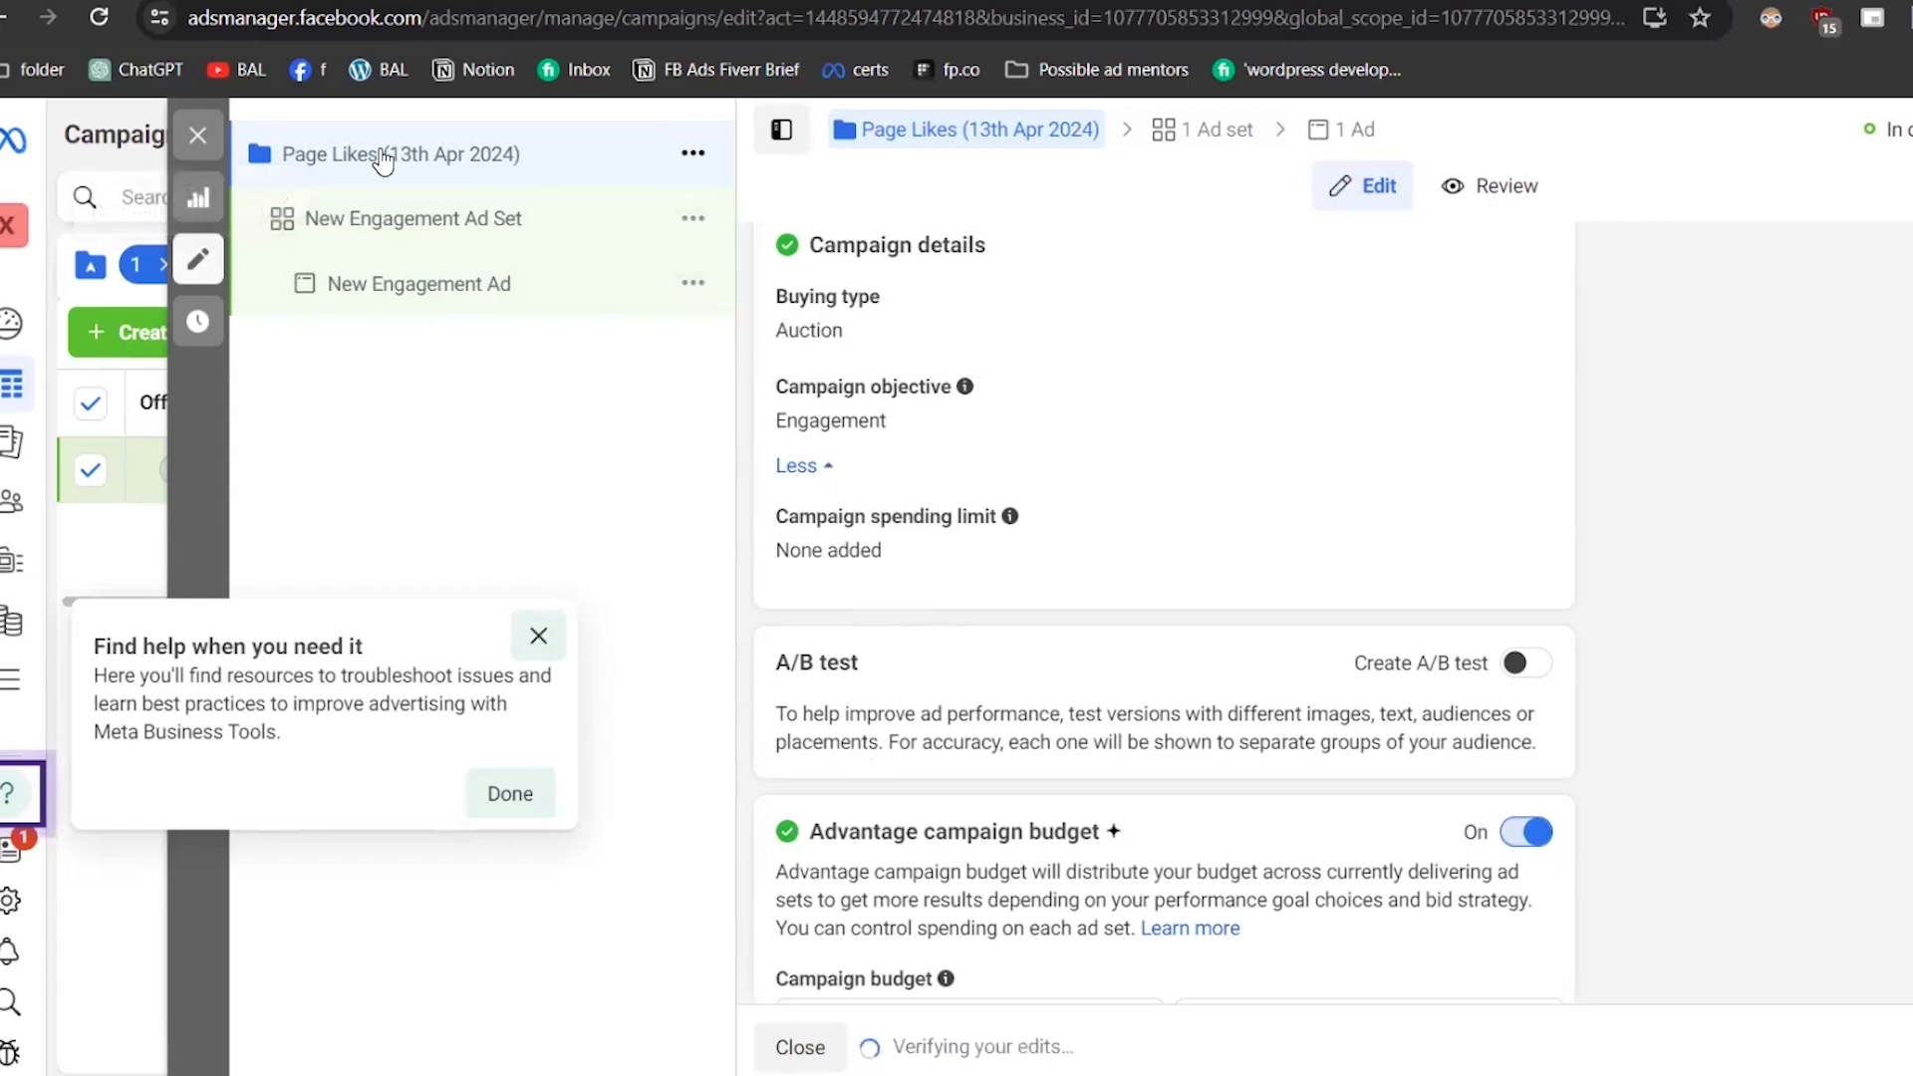
{"action": "scroll", "coordinate": [1227, 771], "scroll_direction": "down", "scroll_amount": 5}
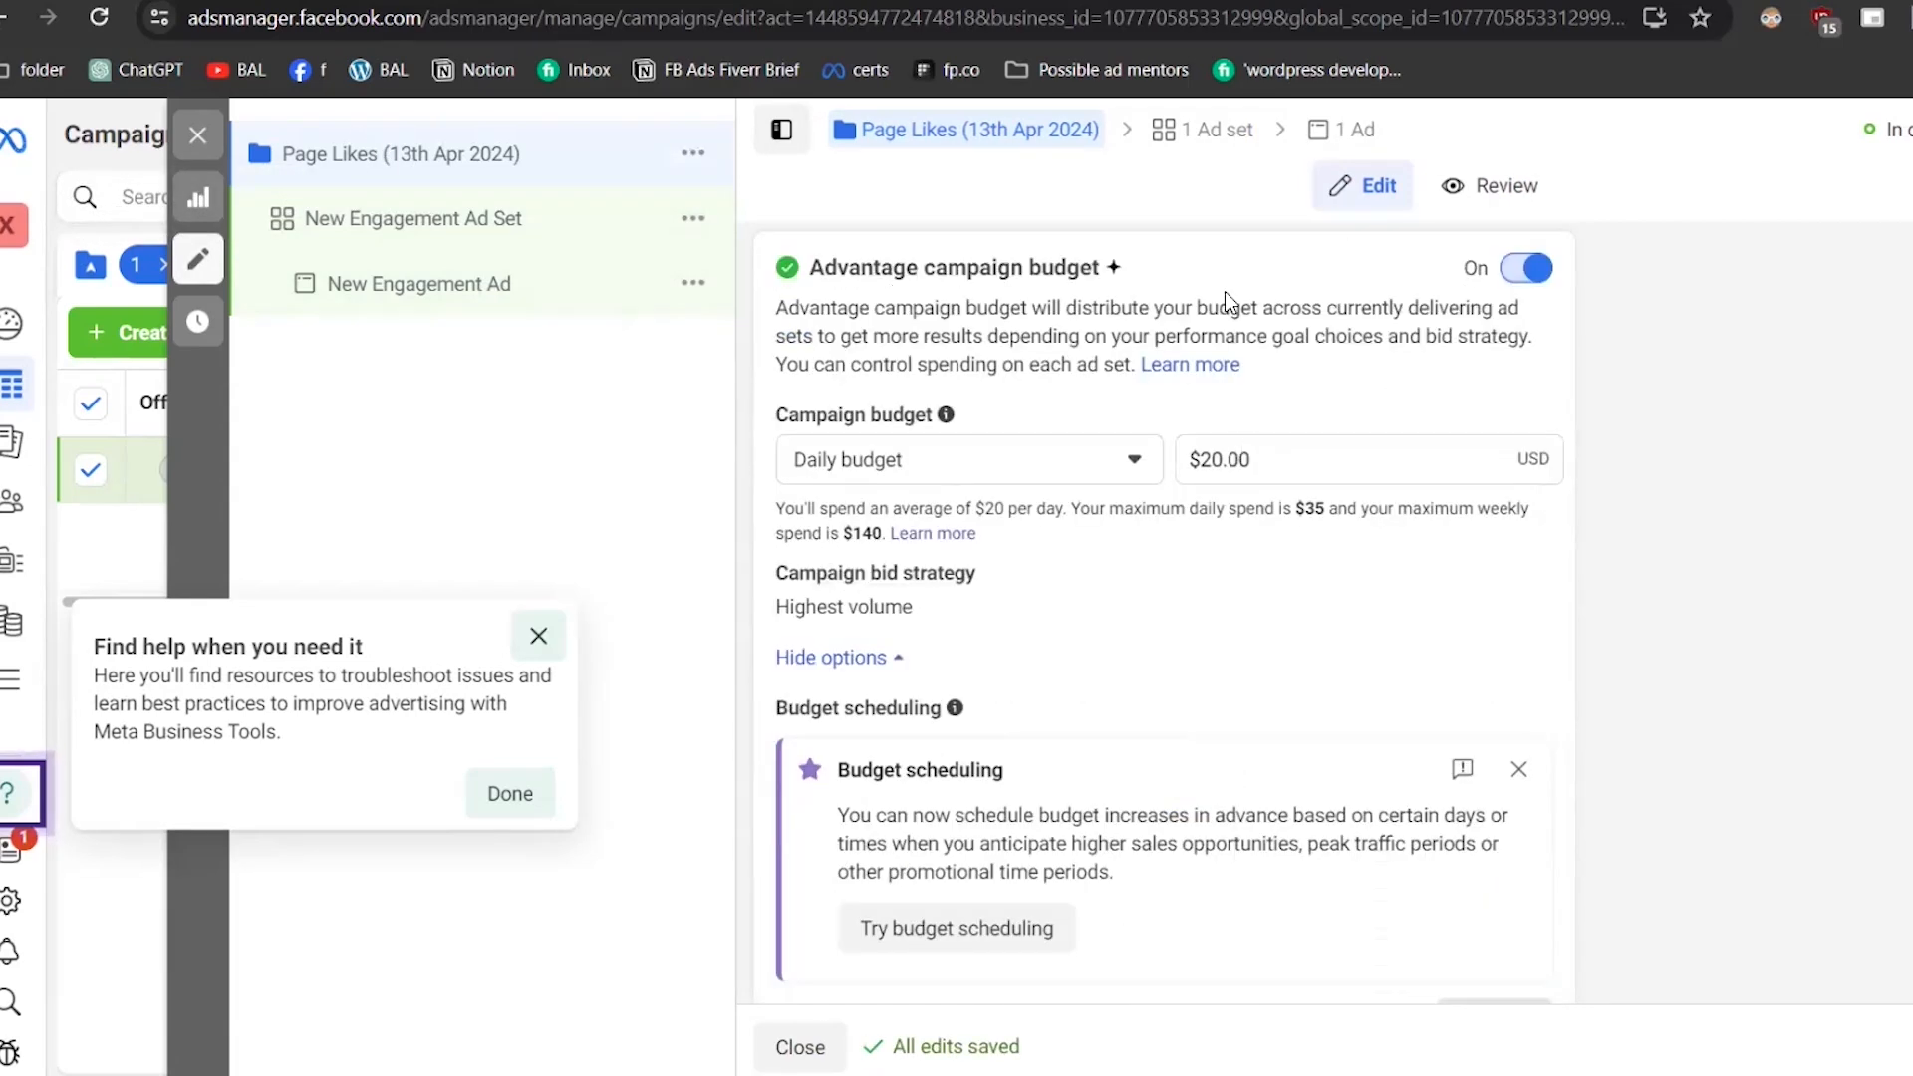
{"action": "left_click", "coordinate": [897, 465]}
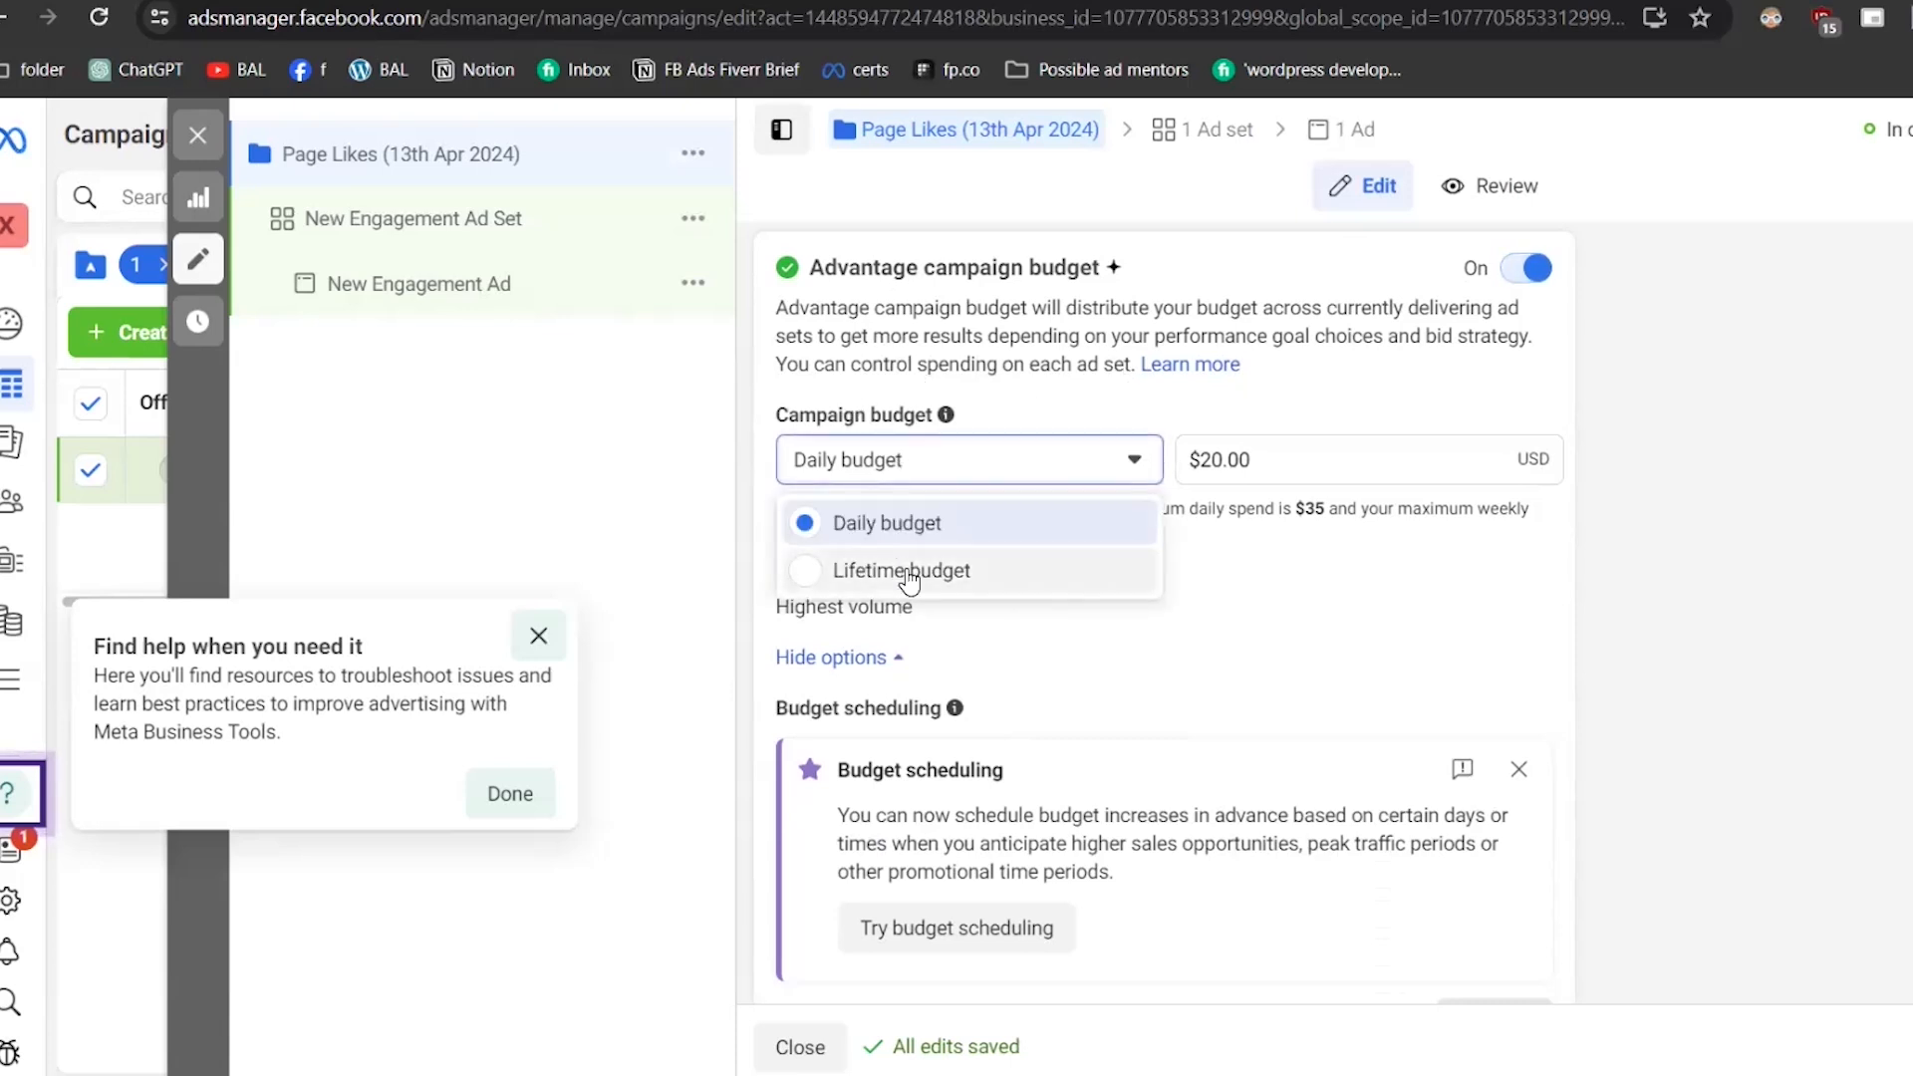
{"action": "left_click", "coordinate": [1284, 452]}
{"action": "left_click_drag", "start_coordinate": [1284, 452], "coordinate": [1209, 456]}
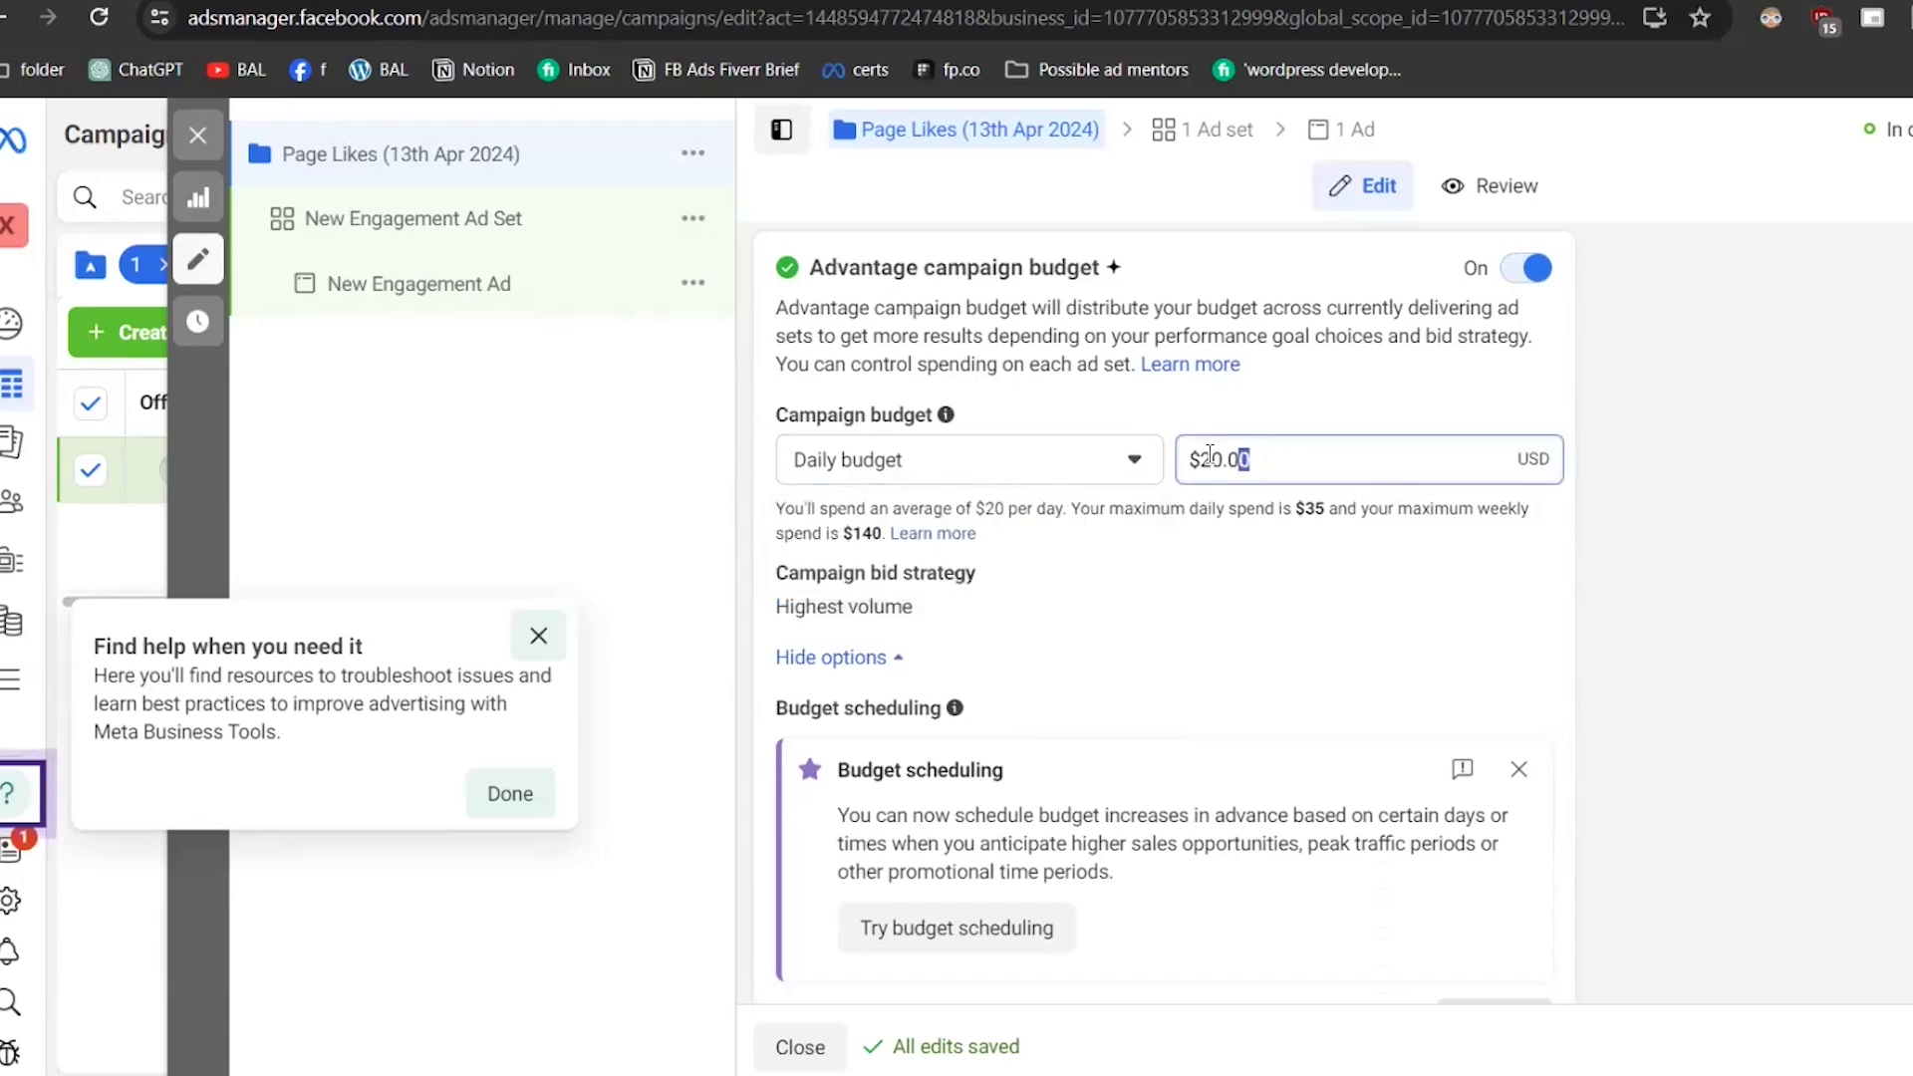
{"action": "type", "text": "10"}
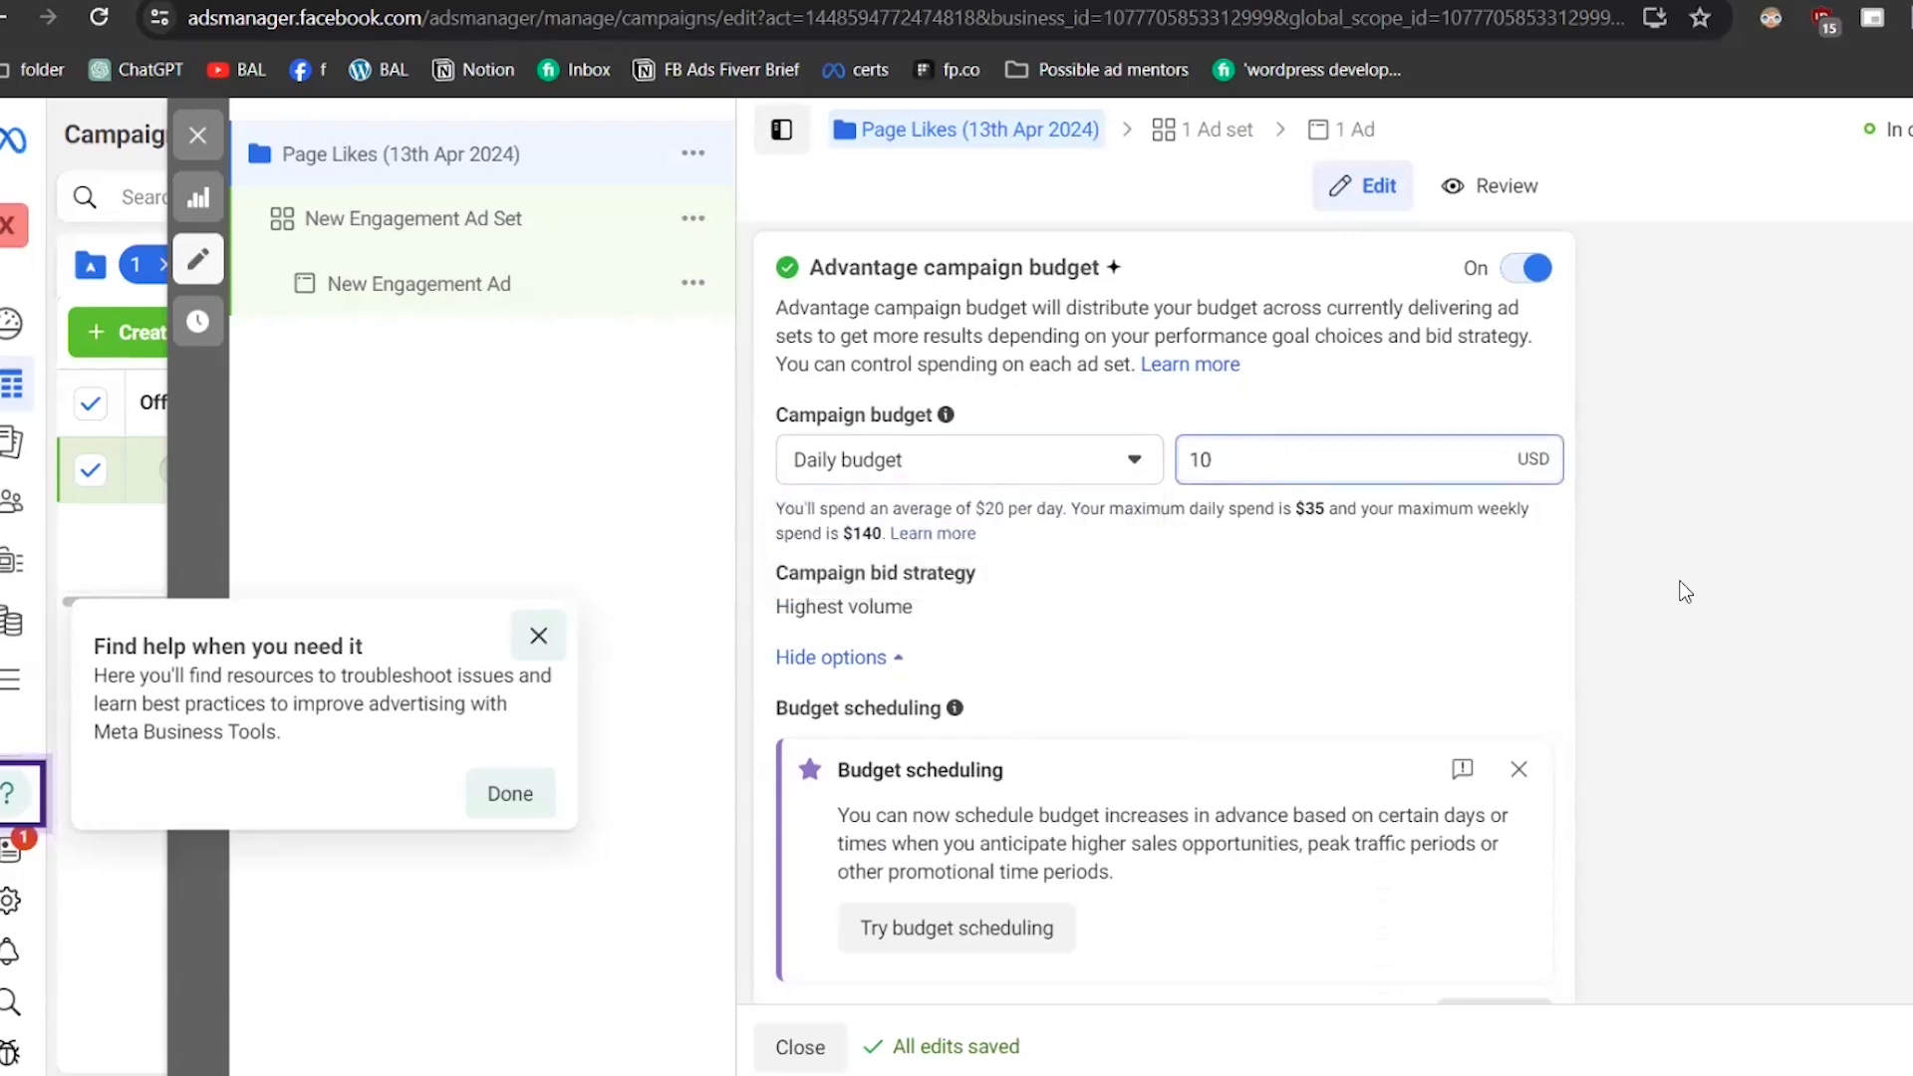
{"action": "left_click", "coordinate": [1683, 591]}
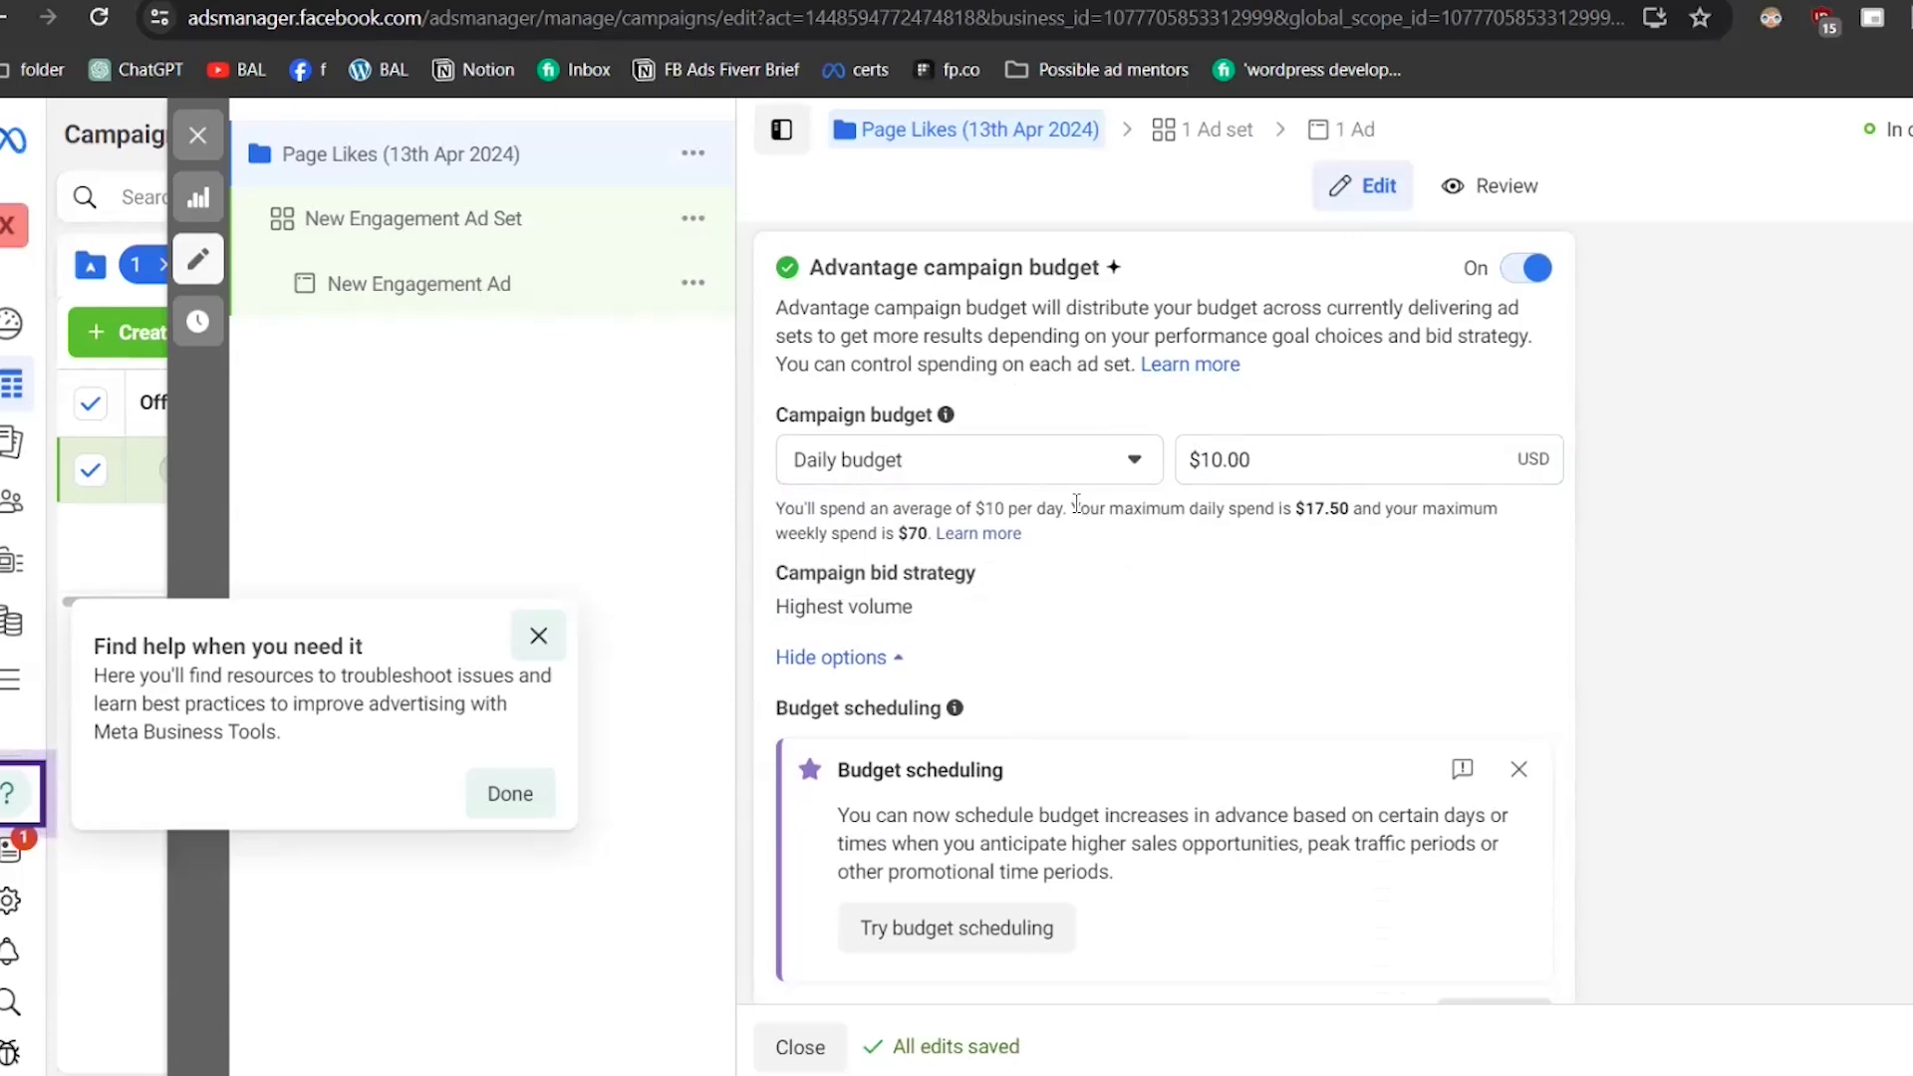
- Read the average, maximum daily and maximum weekly spend explanation for the daily budget
{"action": "left_click_drag", "start_coordinate": [827, 508], "coordinate": [1155, 528]}
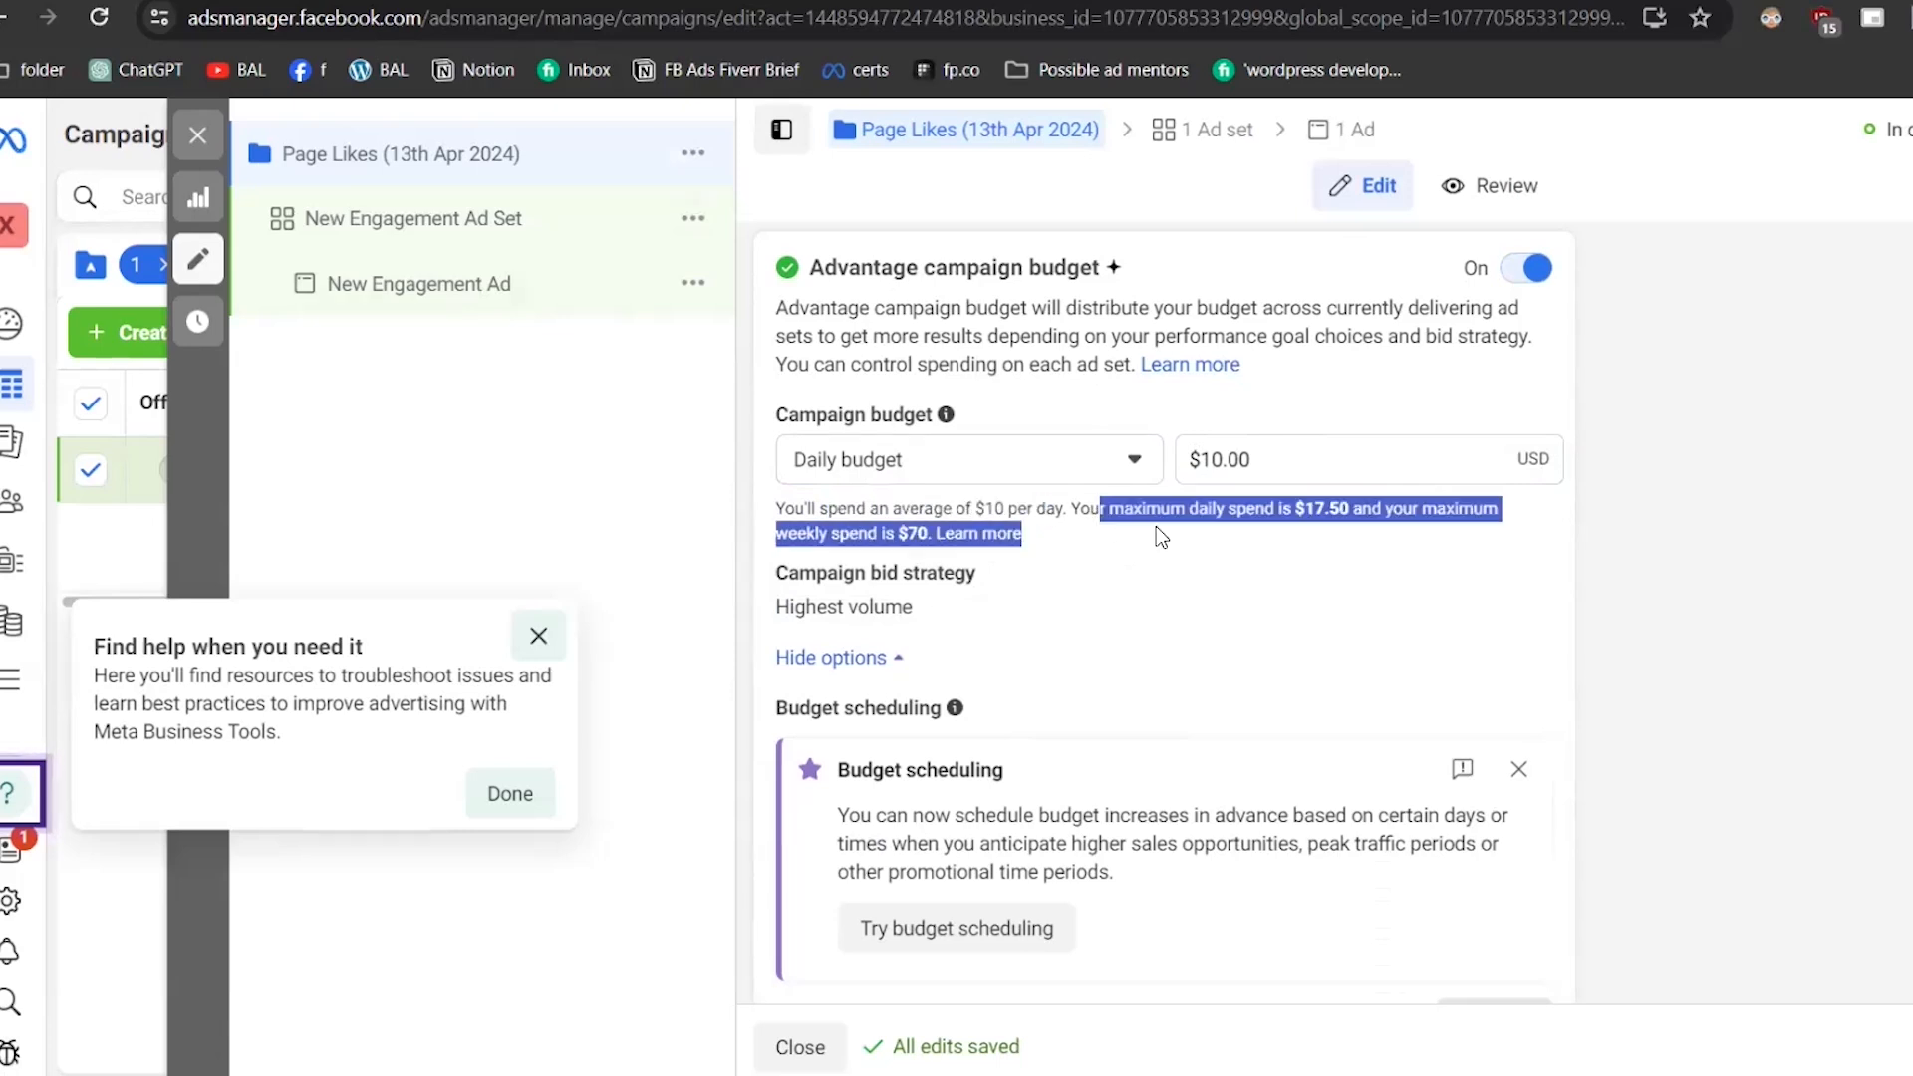
{"action": "left_click_drag", "start_coordinate": [1310, 517], "coordinate": [1345, 510]}
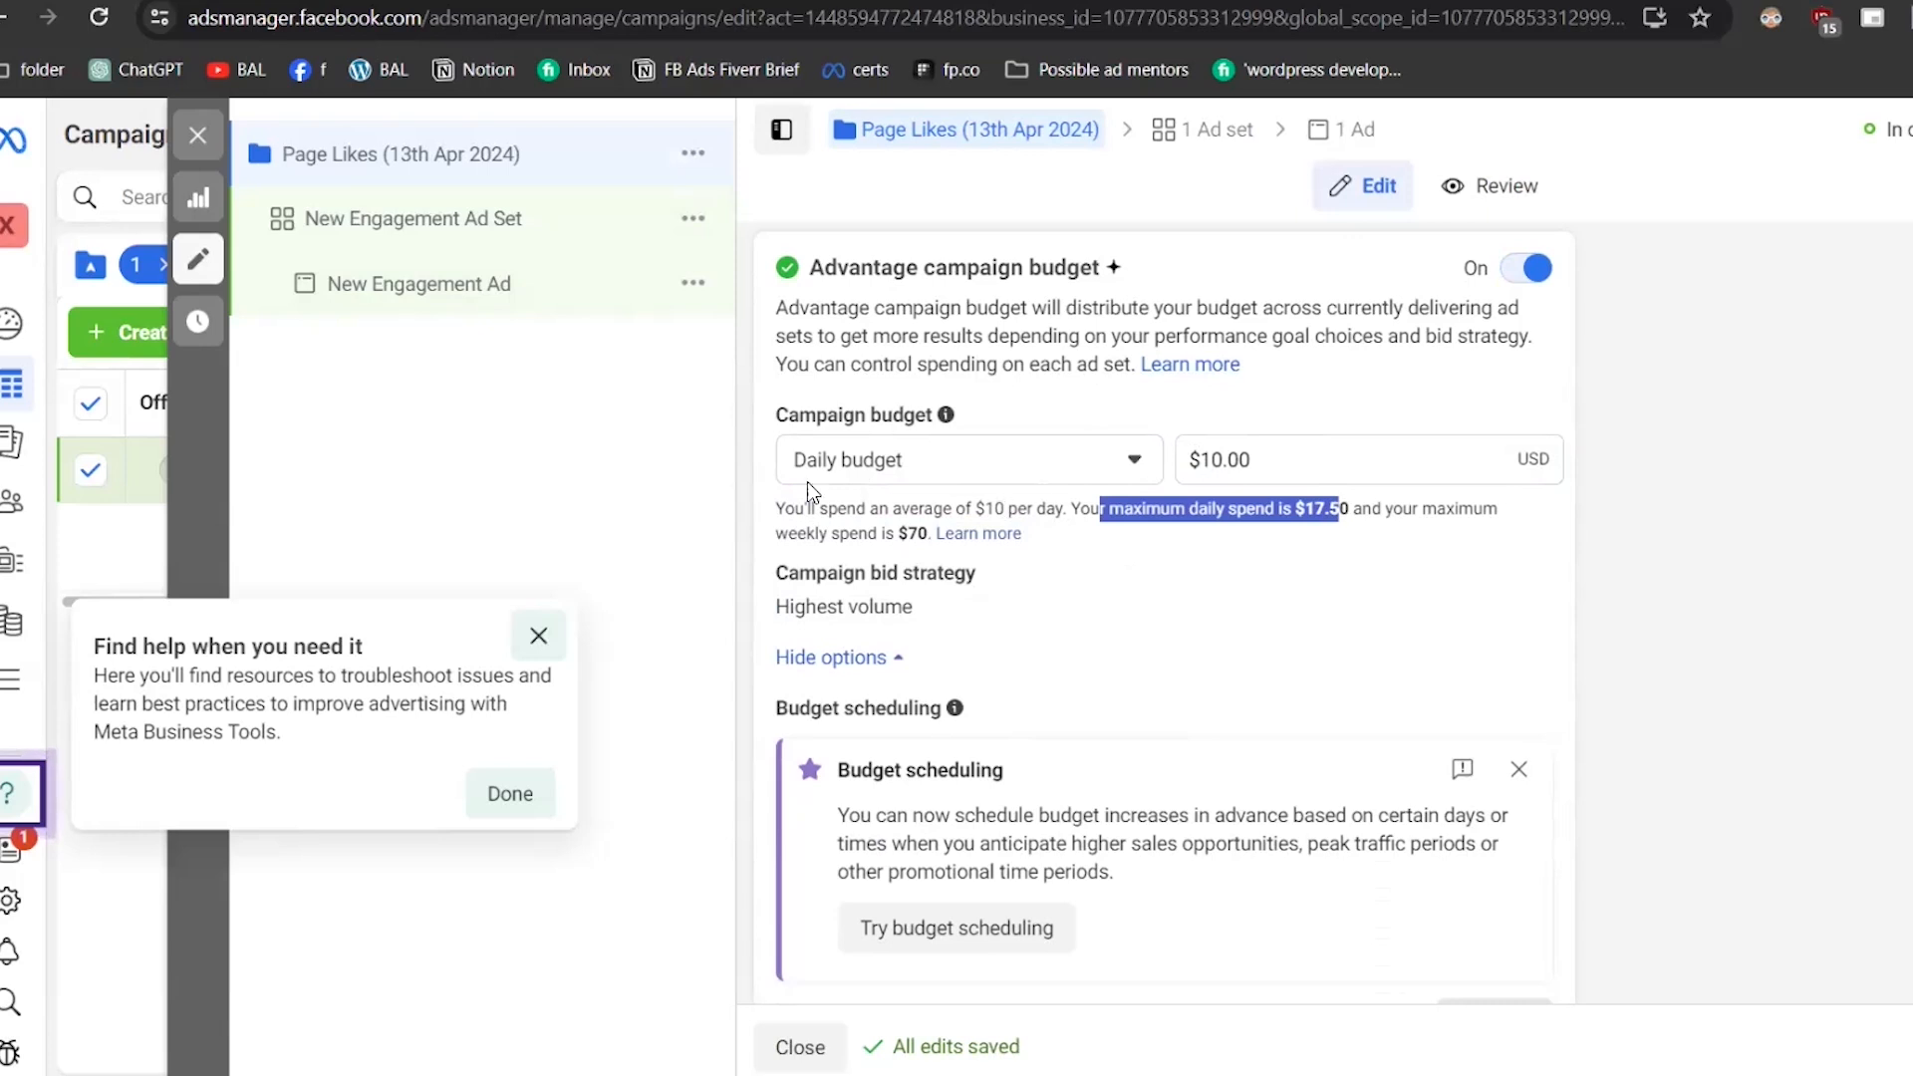
{"action": "left_click_drag", "start_coordinate": [776, 508], "coordinate": [918, 532]}
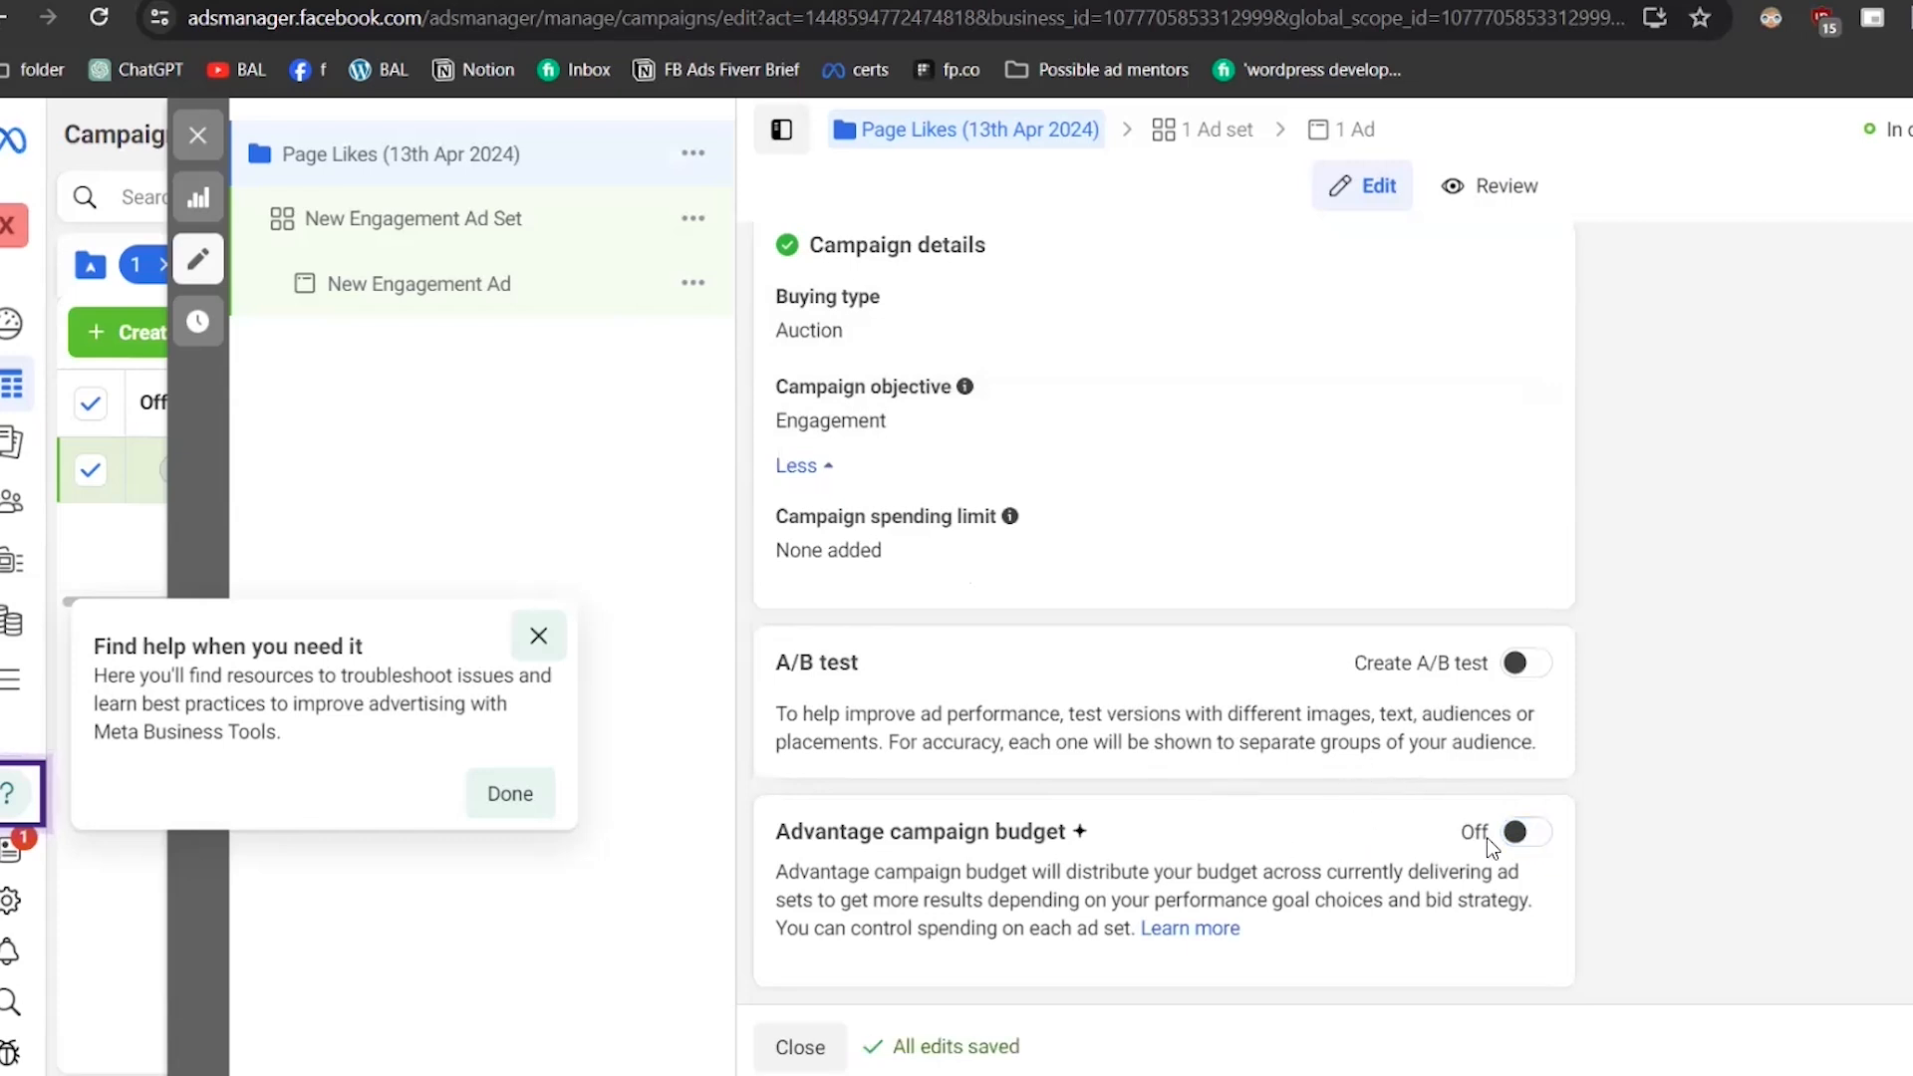
- Turn on Advantage campaign budget for the Page Likes campaign
{"action": "scroll", "coordinate": [1290, 745], "scroll_direction": "up", "scroll_amount": 4}
{"action": "scroll", "coordinate": [1290, 745], "scroll_direction": "down", "scroll_amount": 4}
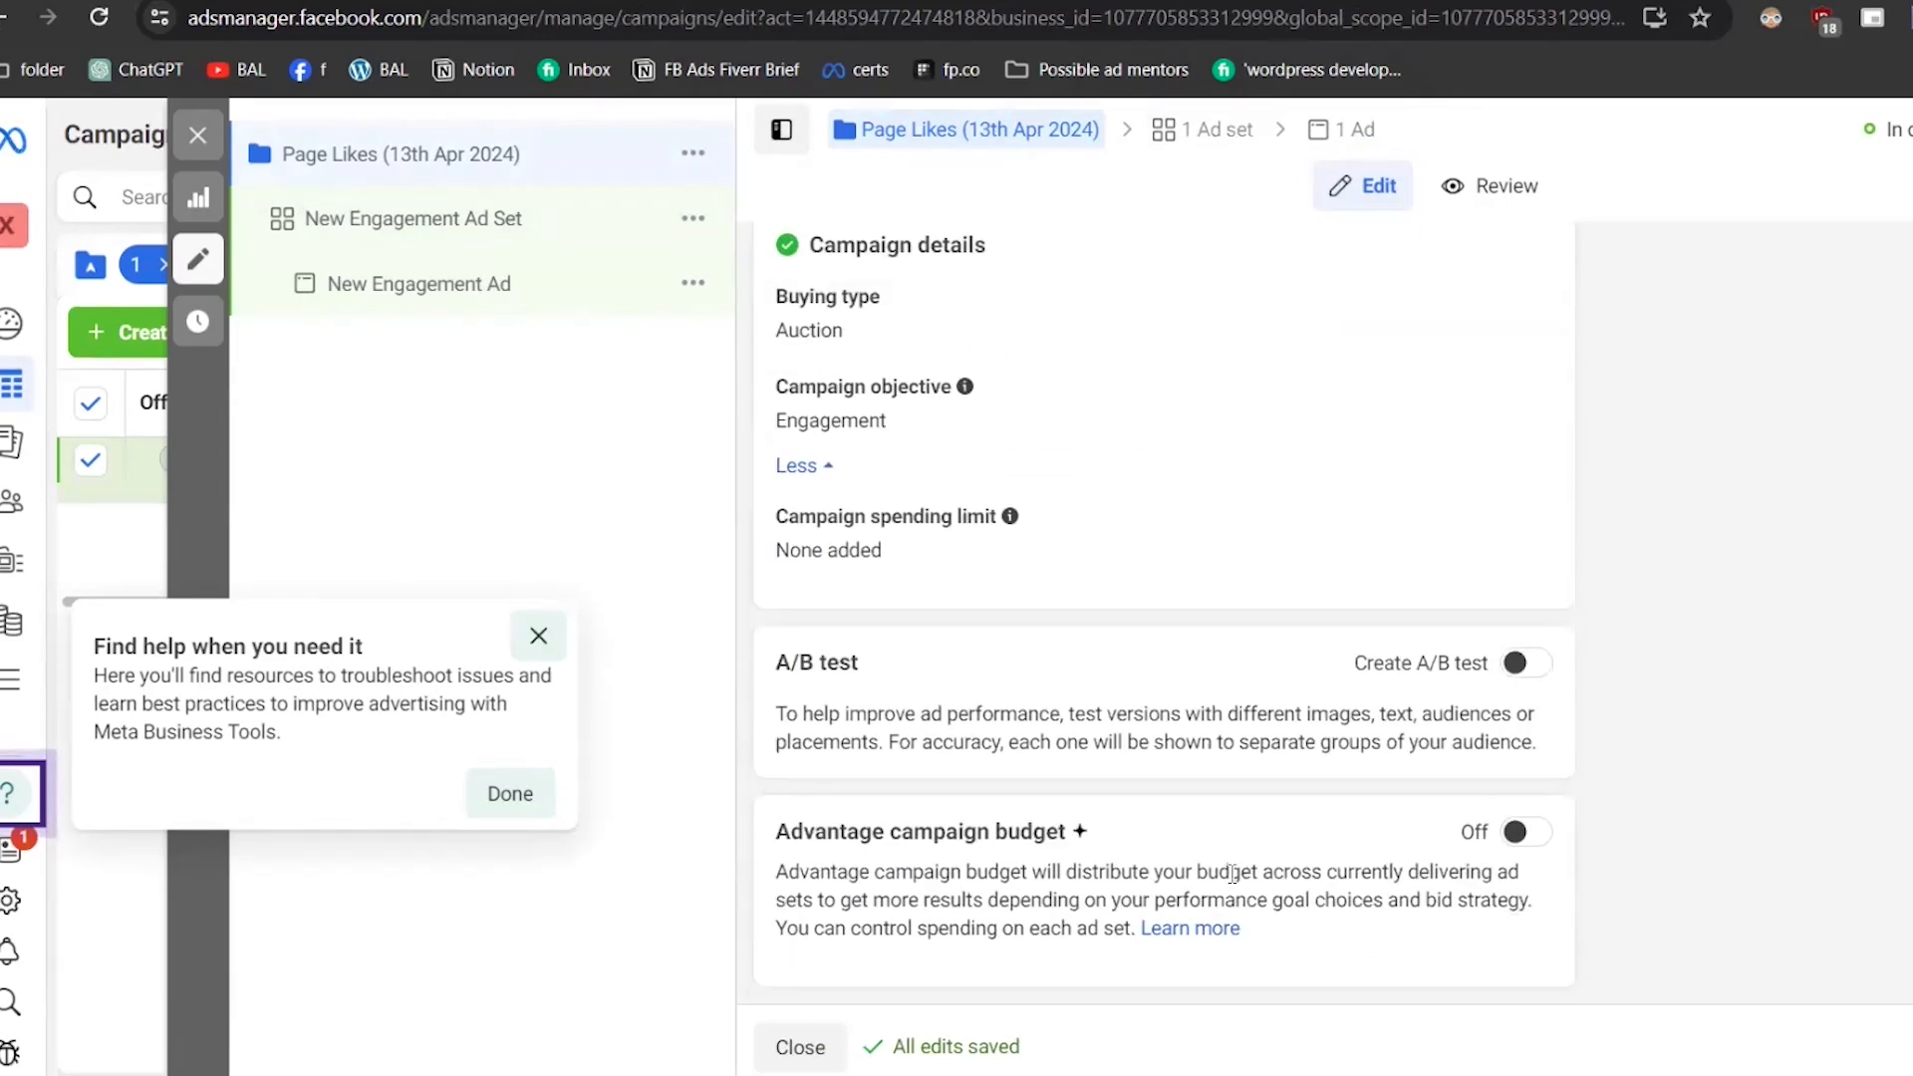
{"action": "left_click", "coordinate": [1539, 833]}
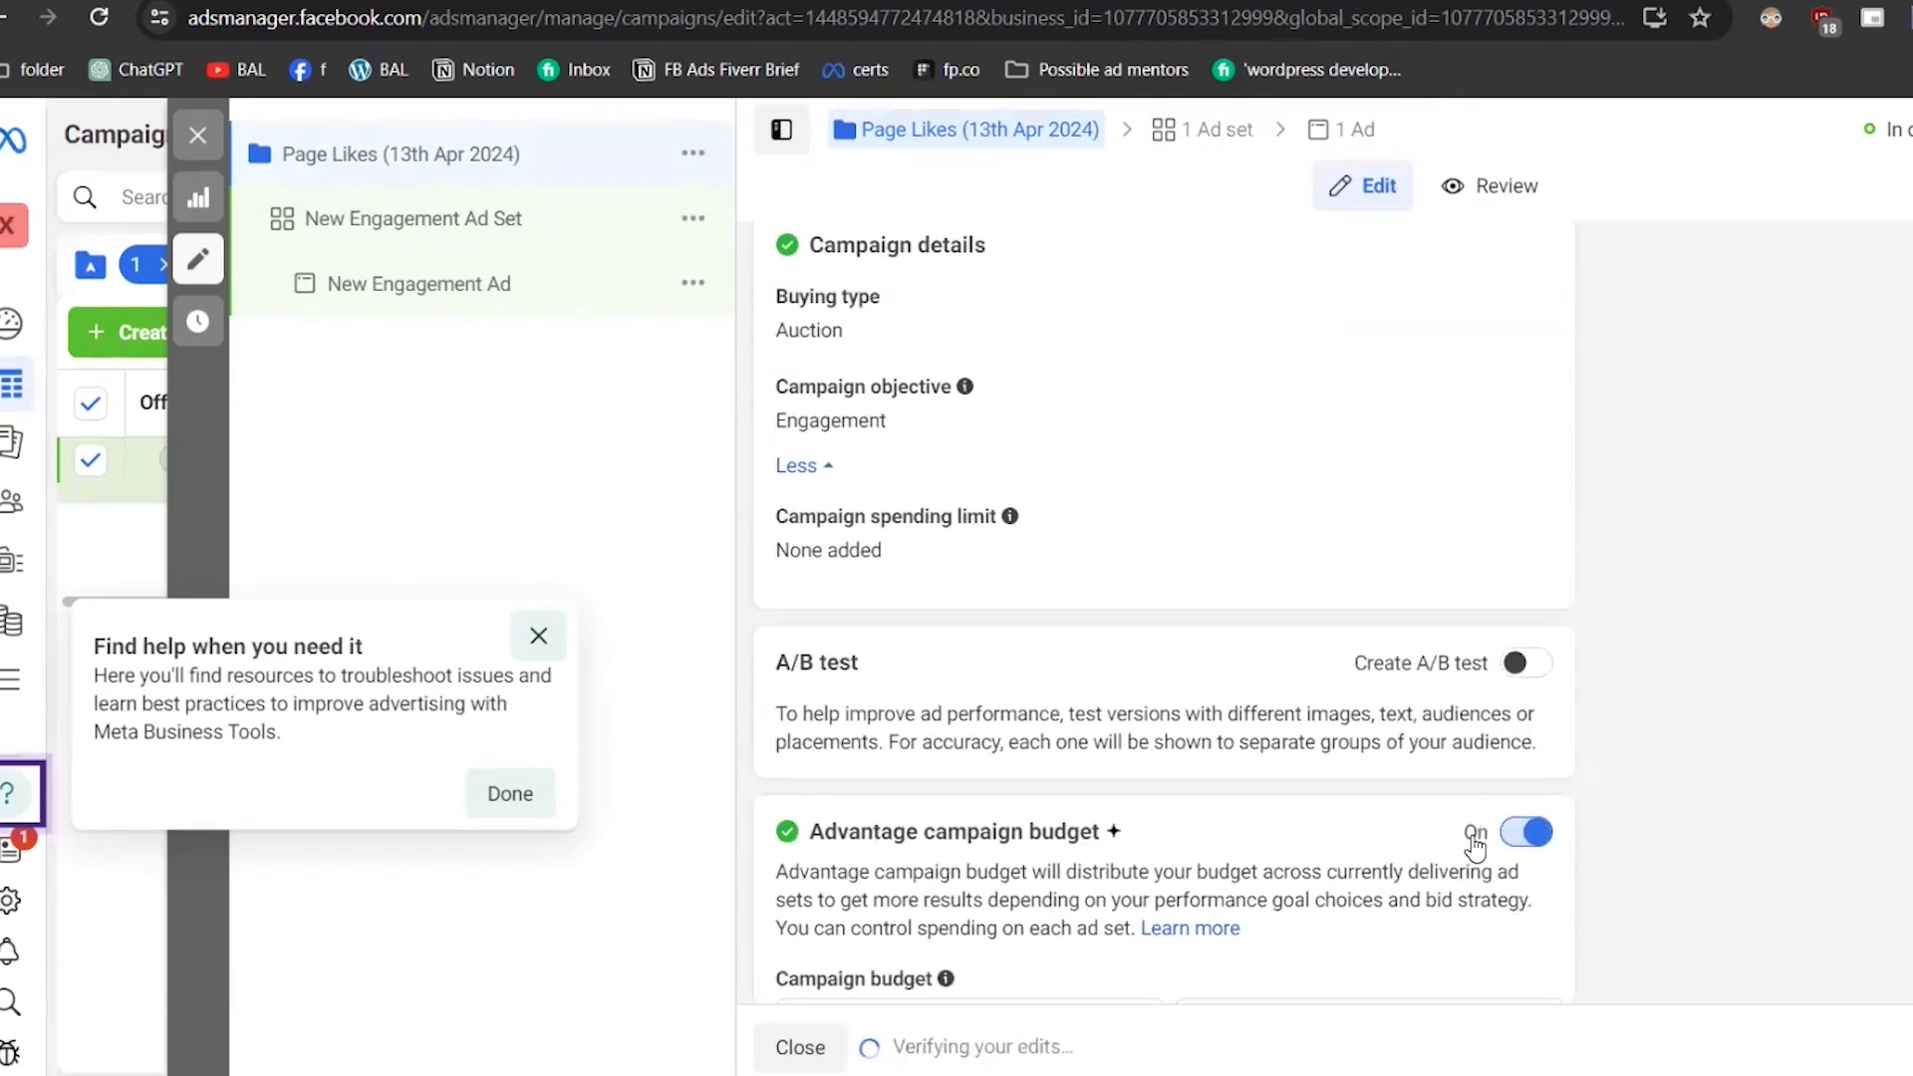
{"action": "scroll", "coordinate": [1466, 846], "scroll_direction": "down", "scroll_amount": 7}
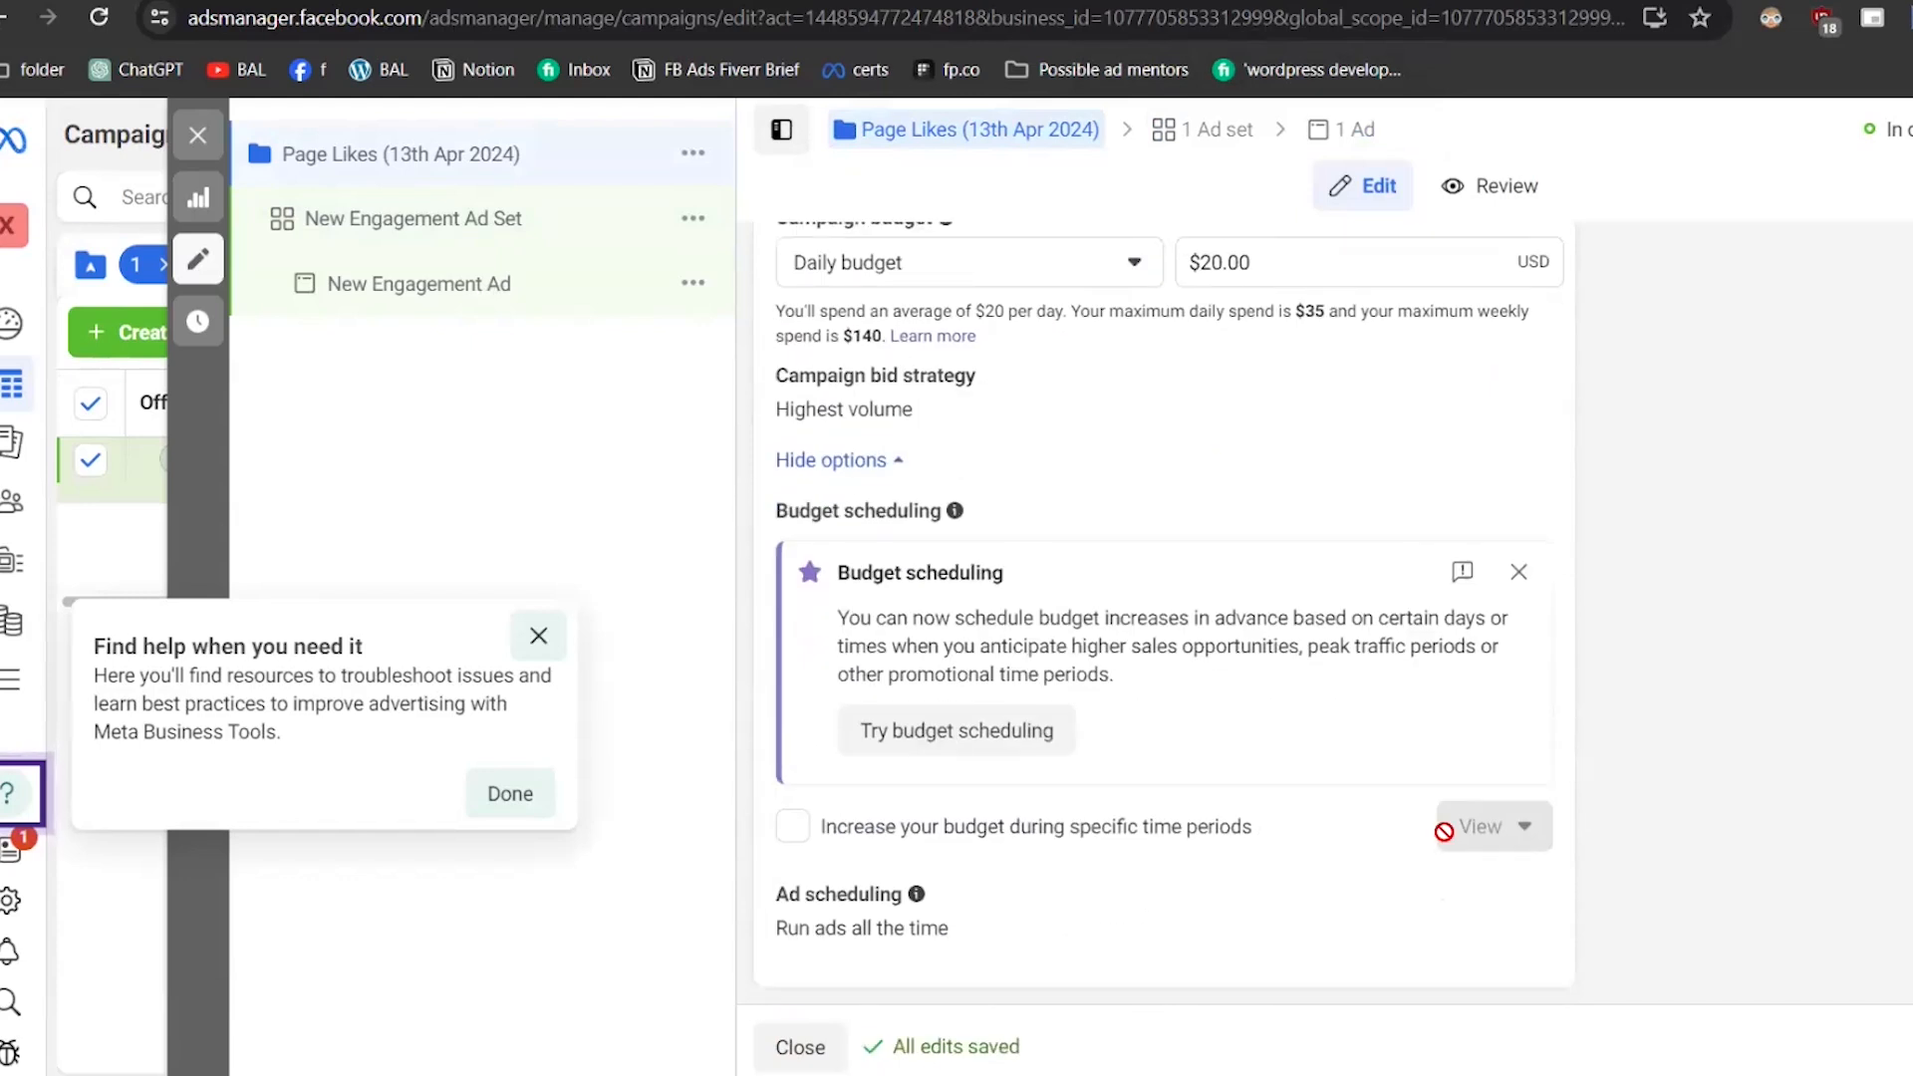
{"action": "scroll", "coordinate": [899, 522], "scroll_direction": "up", "scroll_amount": 1}
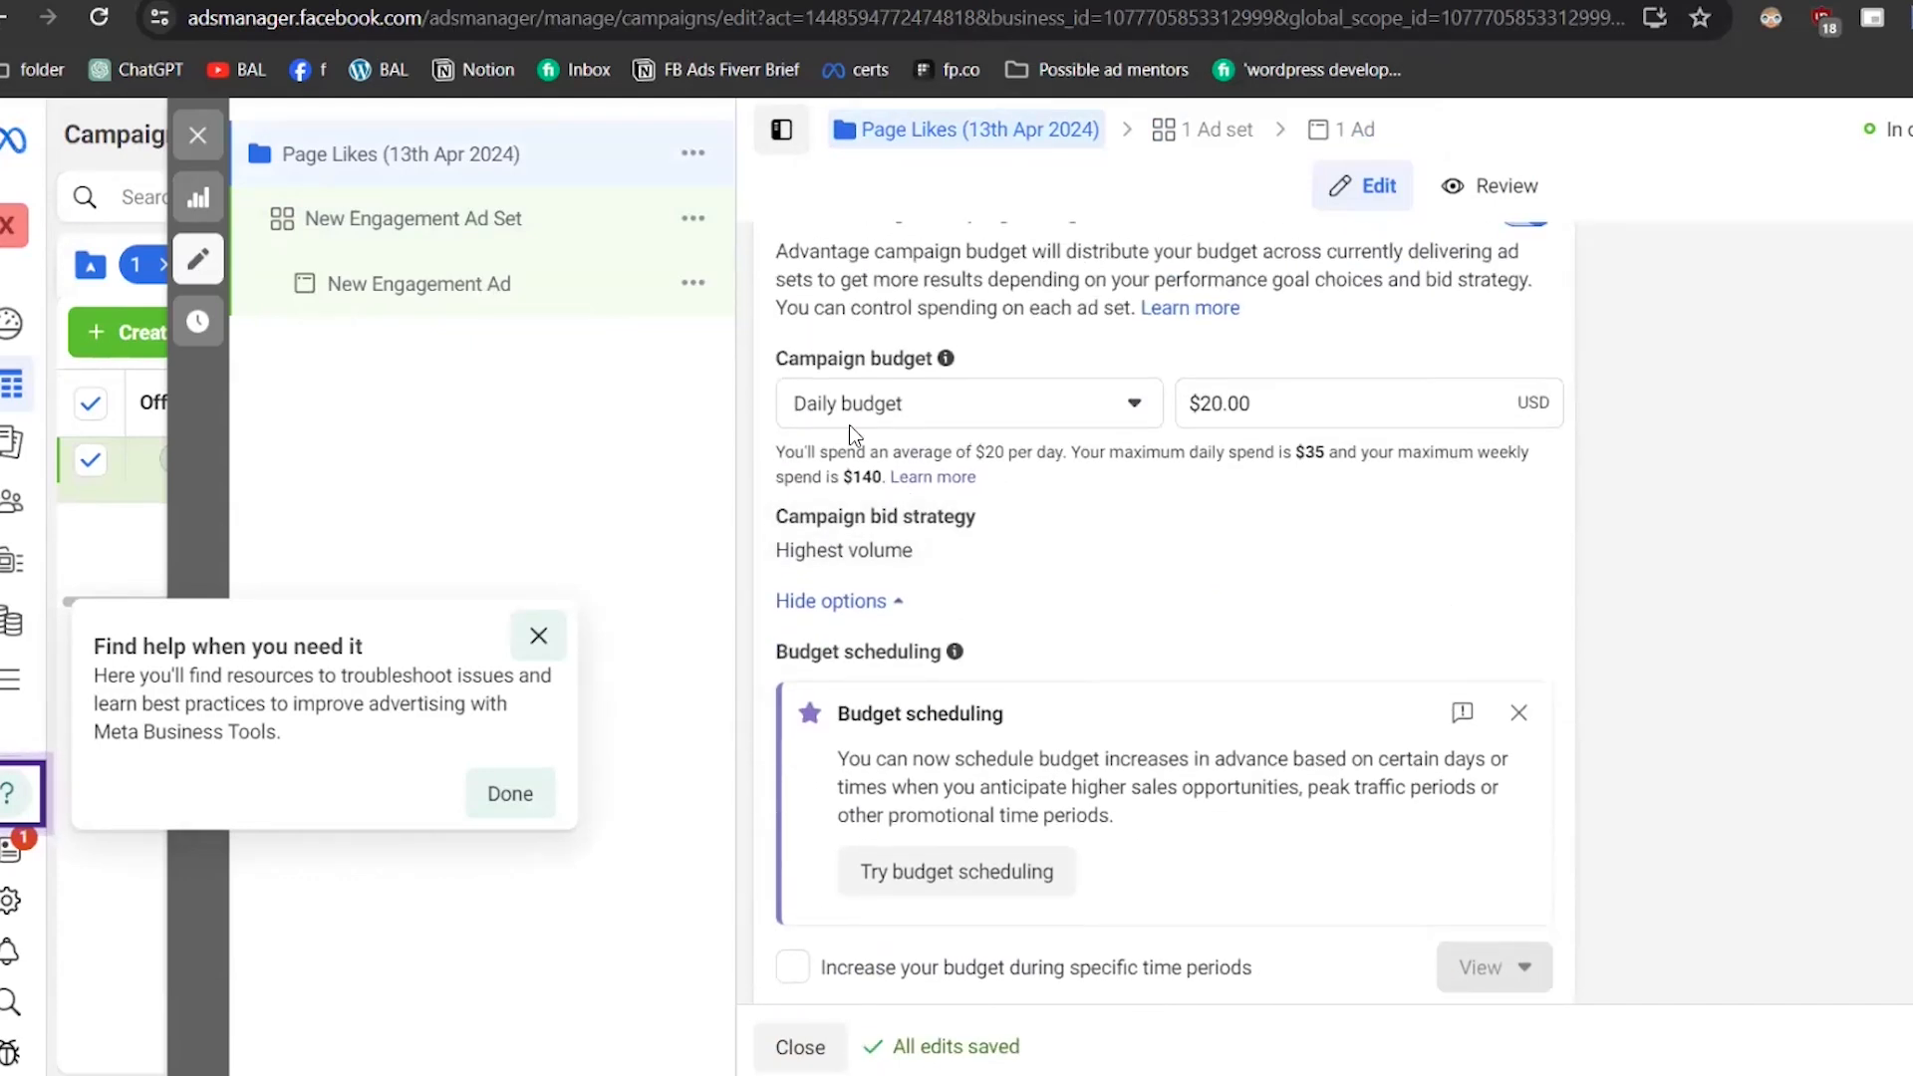
- Set the campaign's daily budget to $10
{"action": "left_click", "coordinate": [1183, 387]}
{"action": "key", "text": "ctrl+a"}
{"action": "type", "text": "1"}
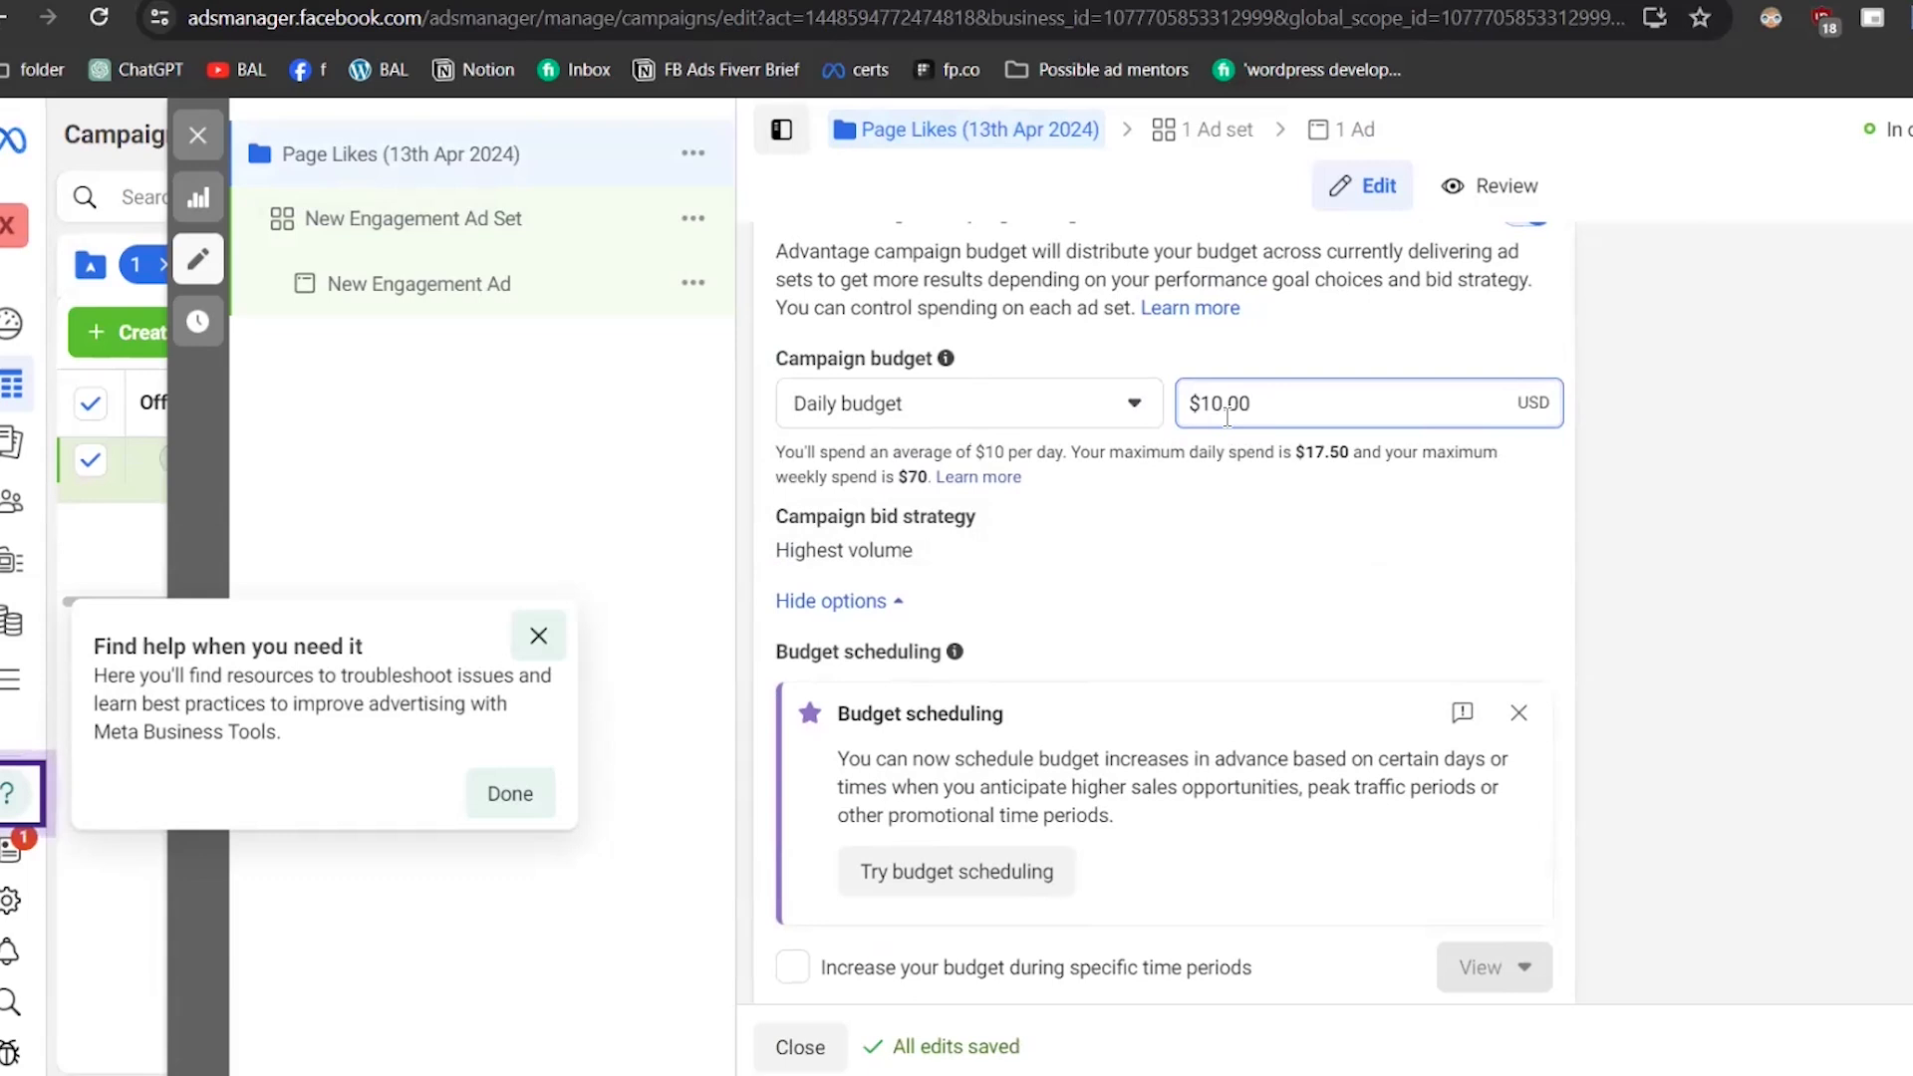
- Switch the campaign budget to a lifetime budget of $100
{"action": "left_click", "coordinate": [999, 410]}
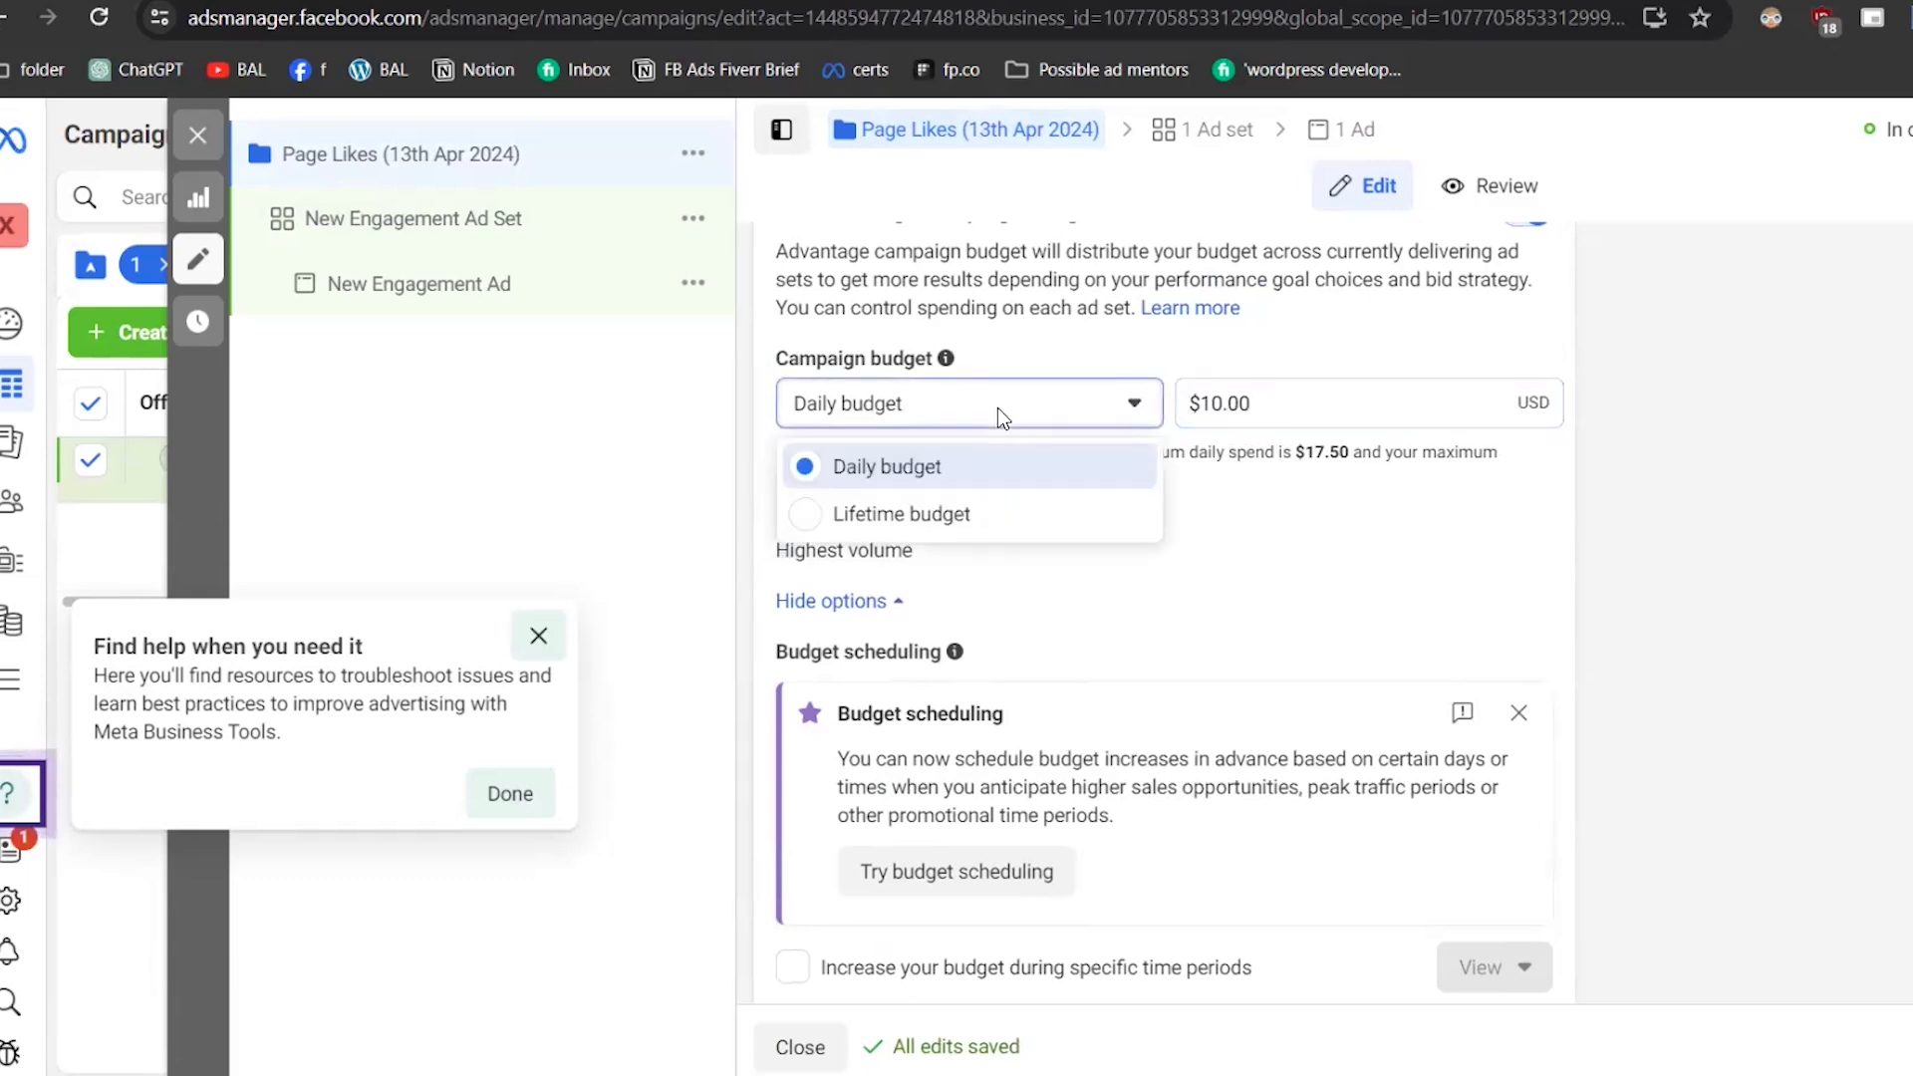
{"action": "left_click", "coordinate": [927, 515]}
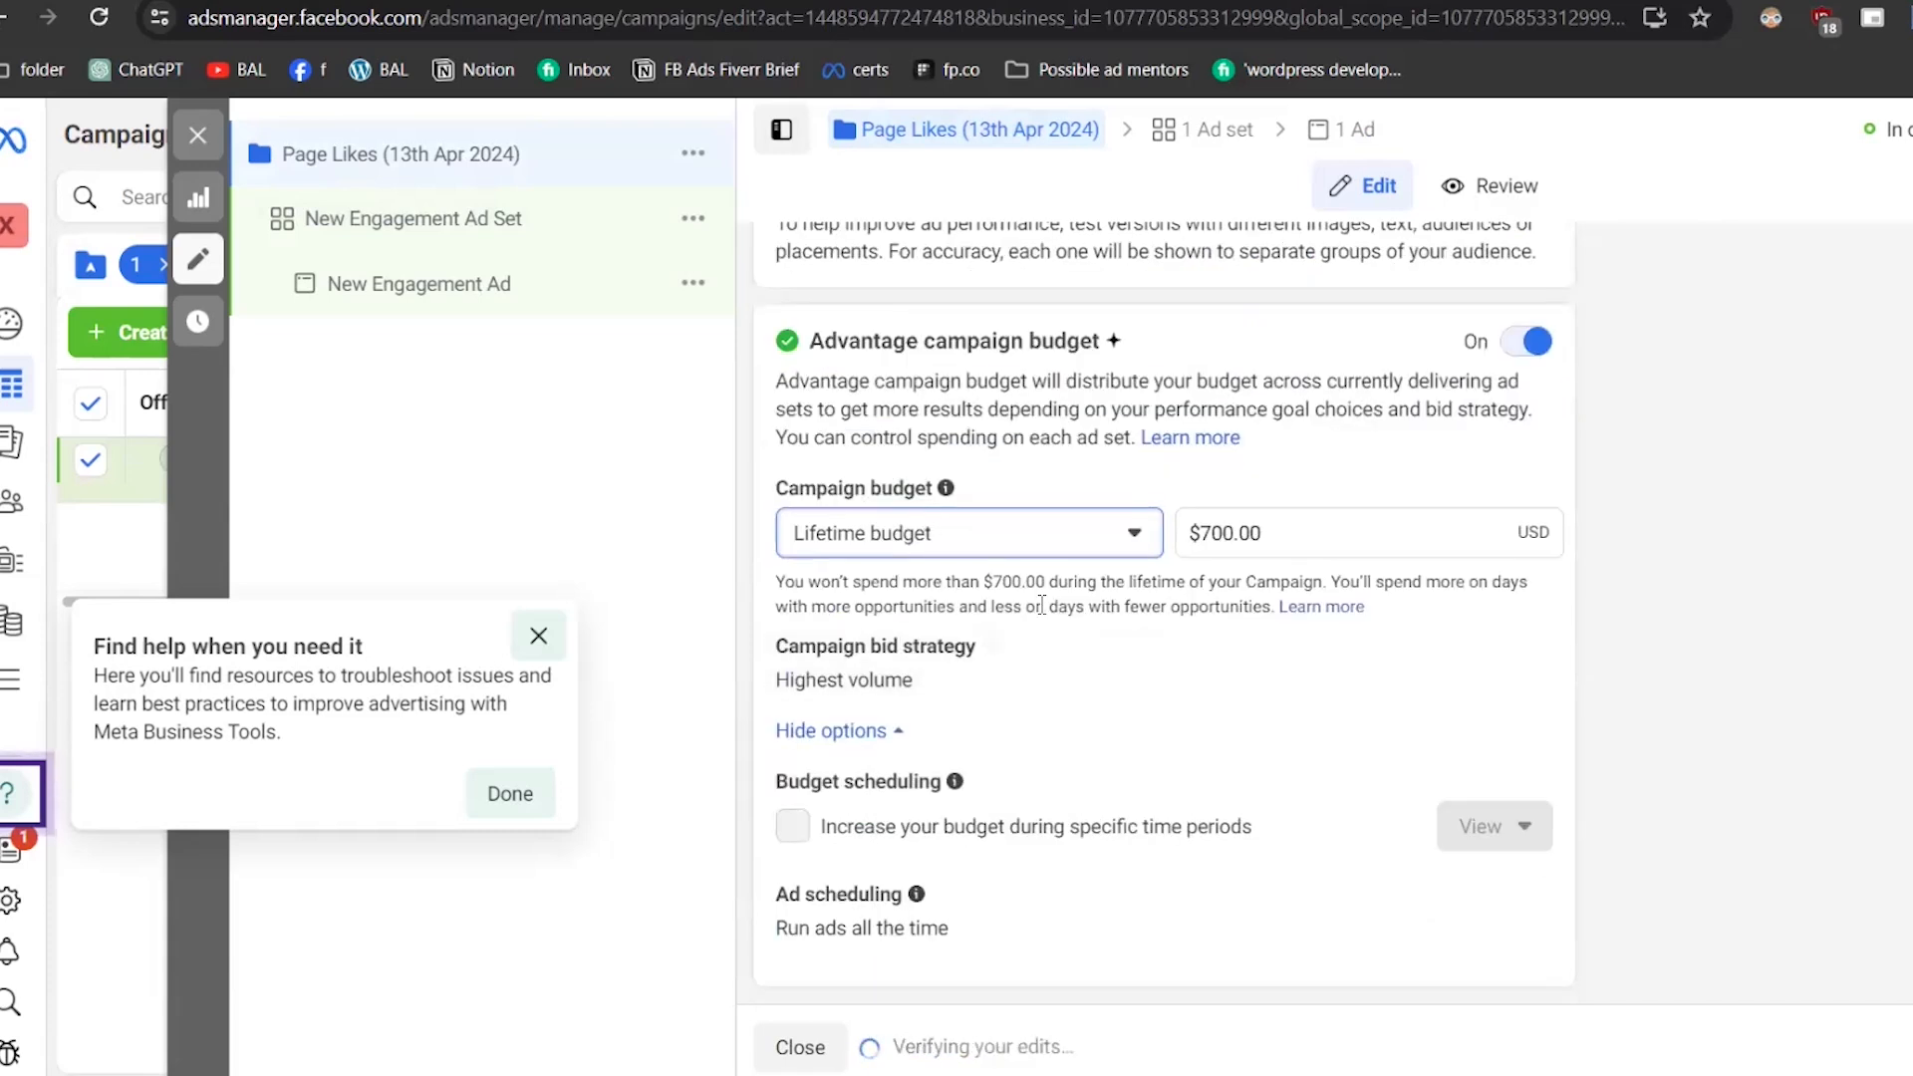
{"action": "key", "text": "Tab"}
{"action": "type", "text": "100"}
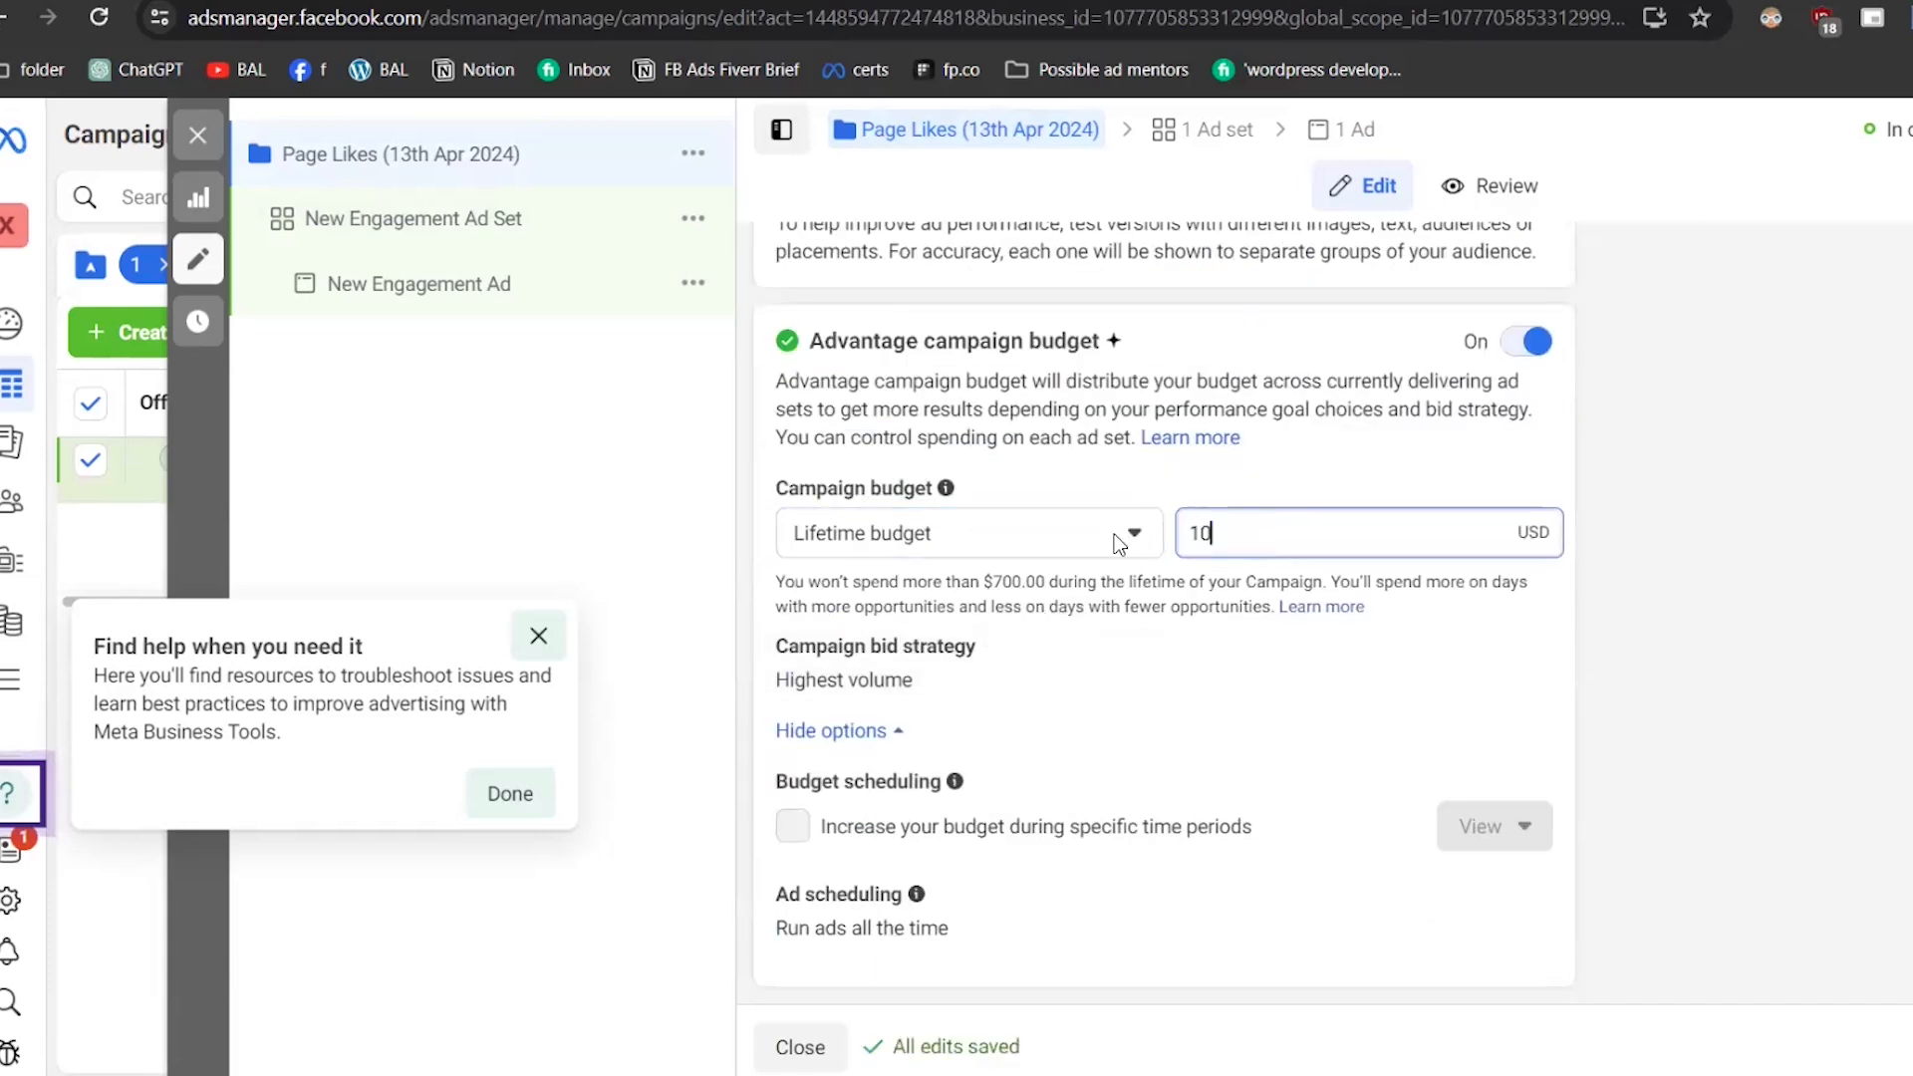
{"action": "left_click", "coordinate": [1692, 594]}
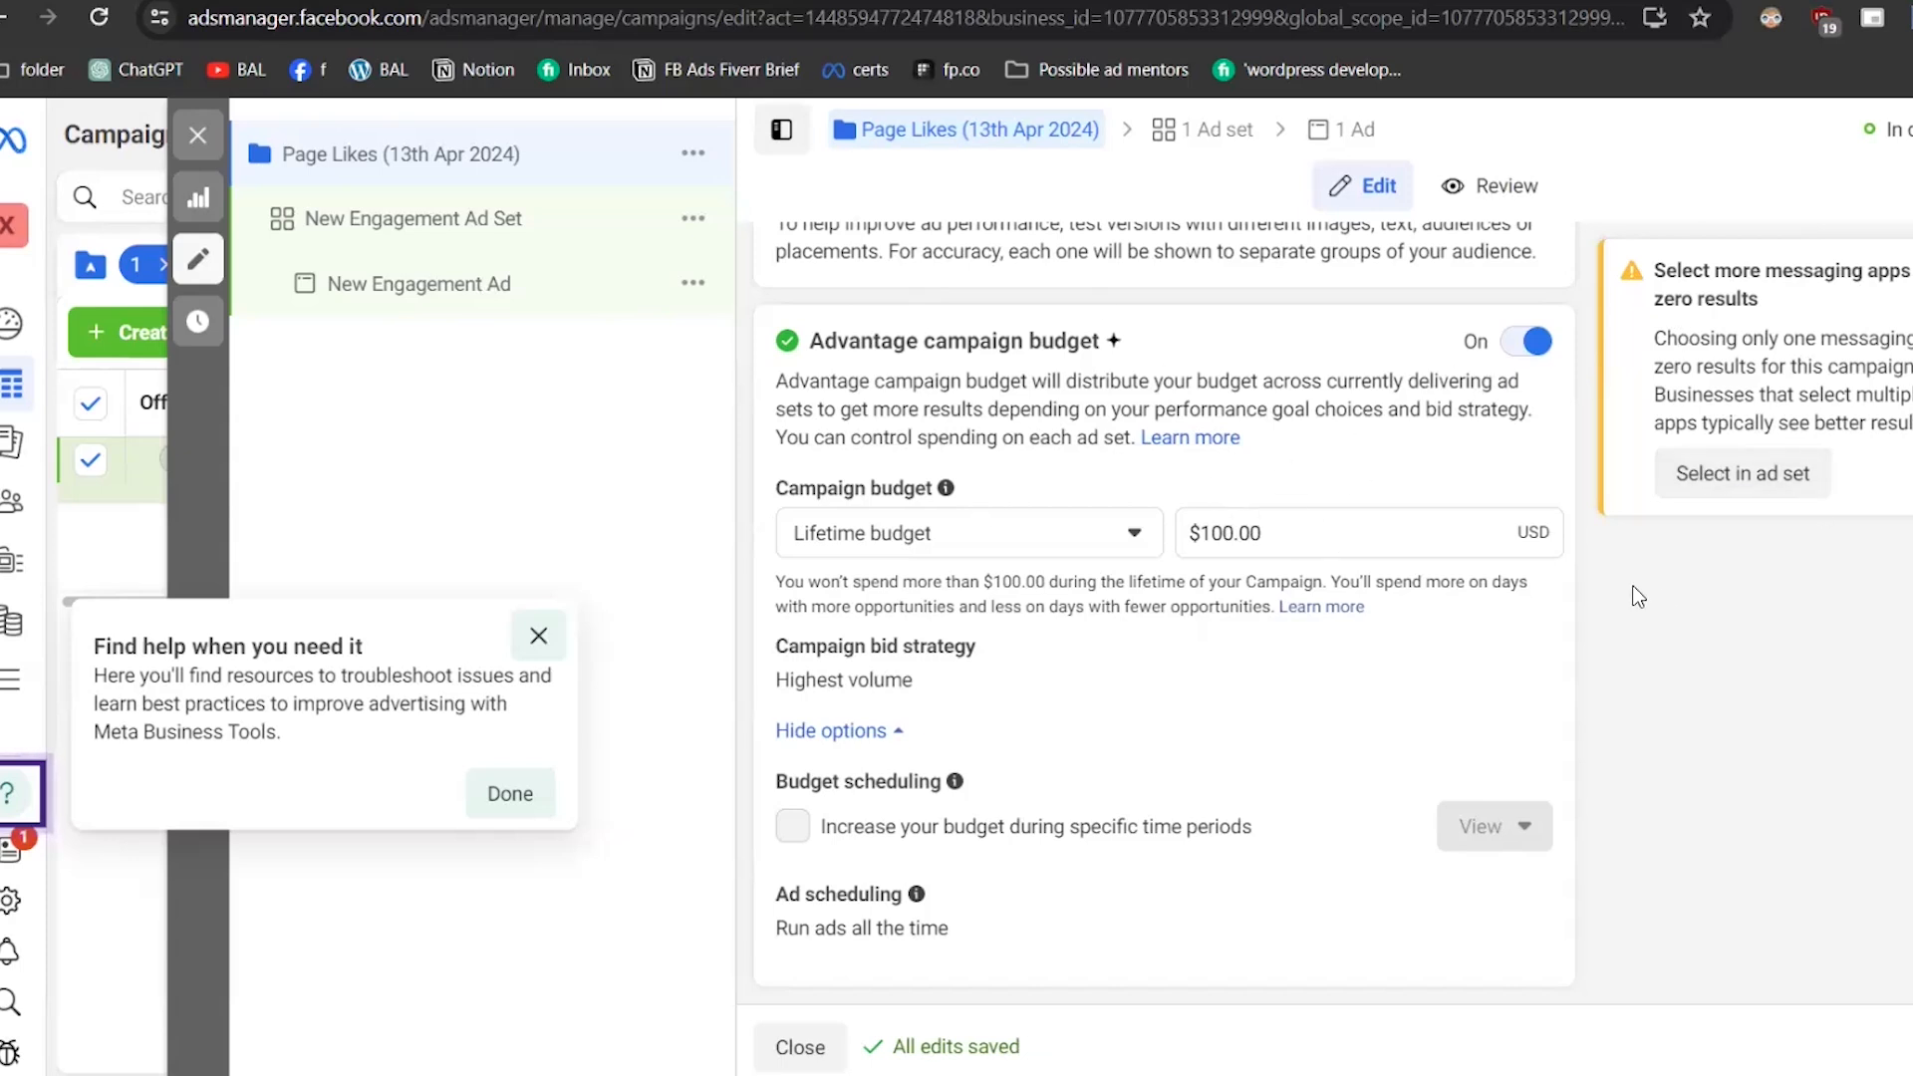
- Switch the campaign budget type to daily and back to lifetime
{"action": "left_click", "coordinate": [1021, 533]}
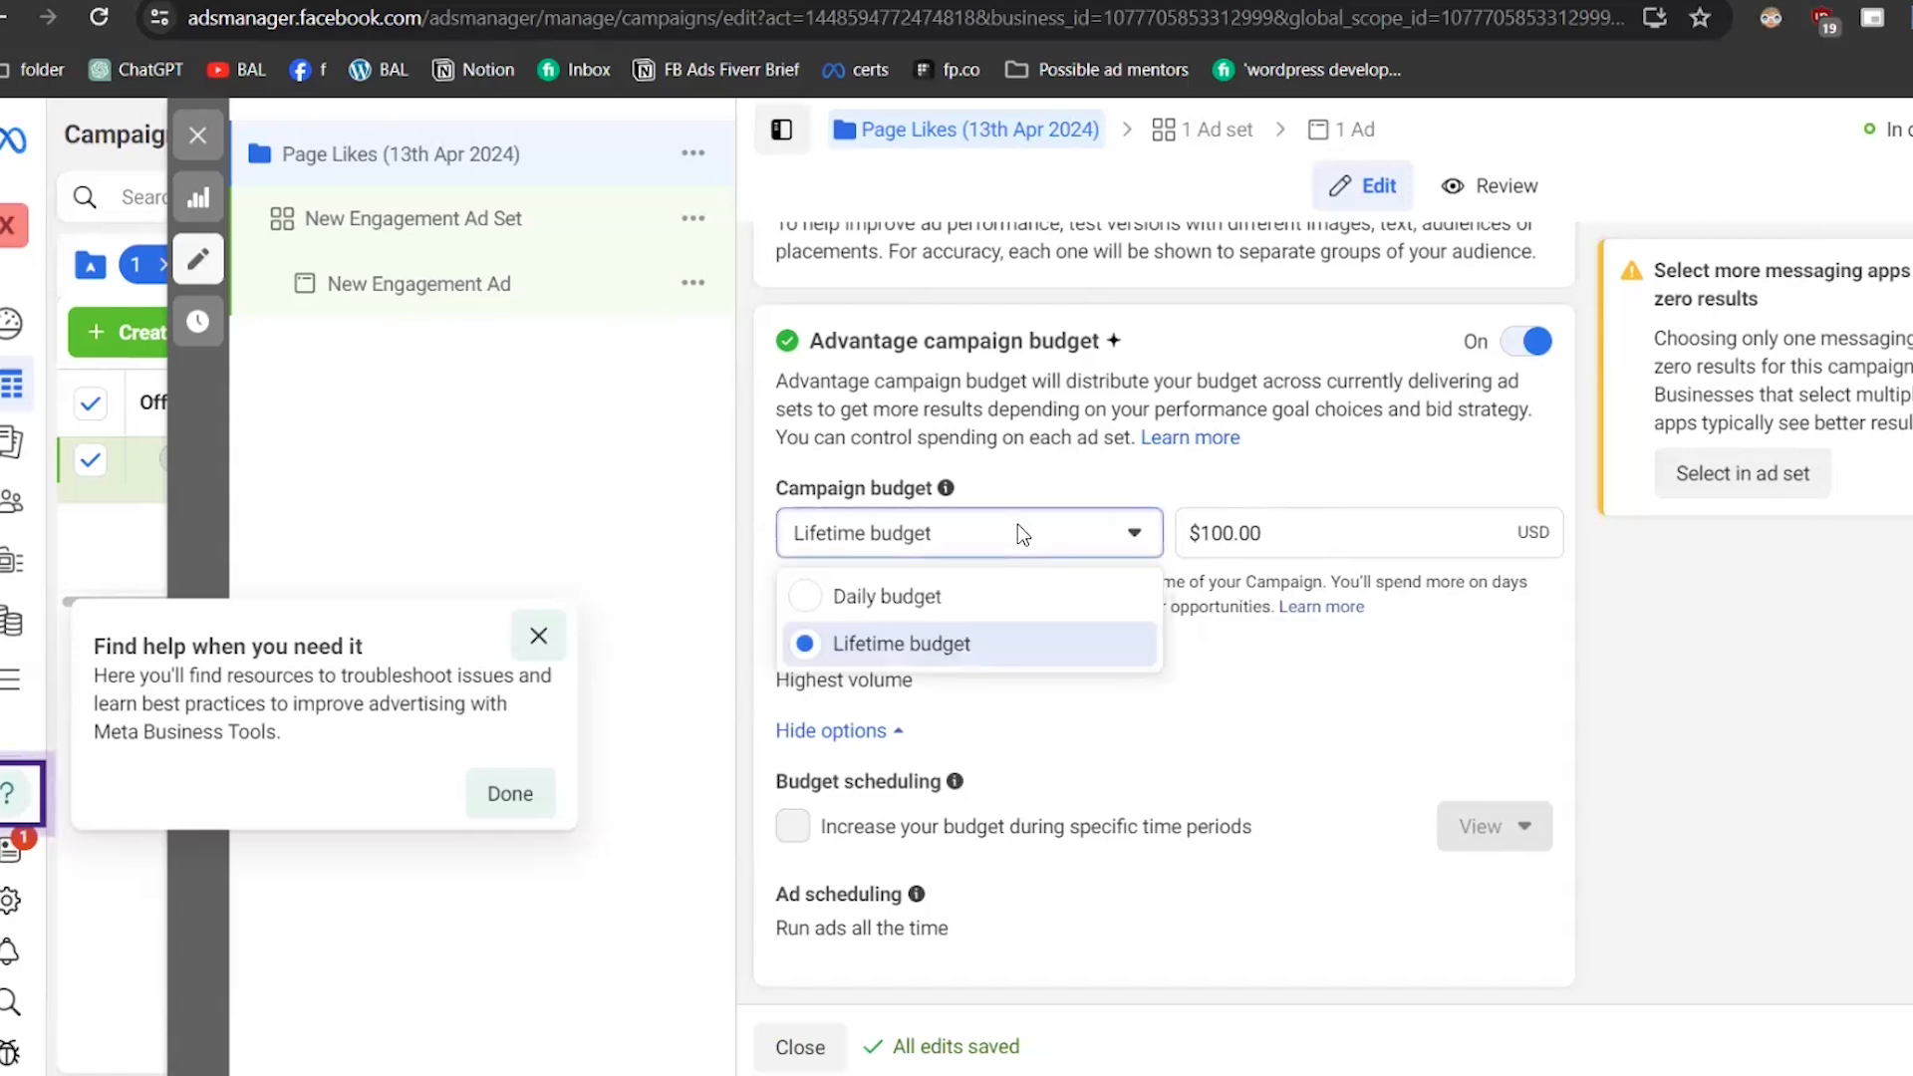
{"action": "left_click", "coordinate": [949, 596]}
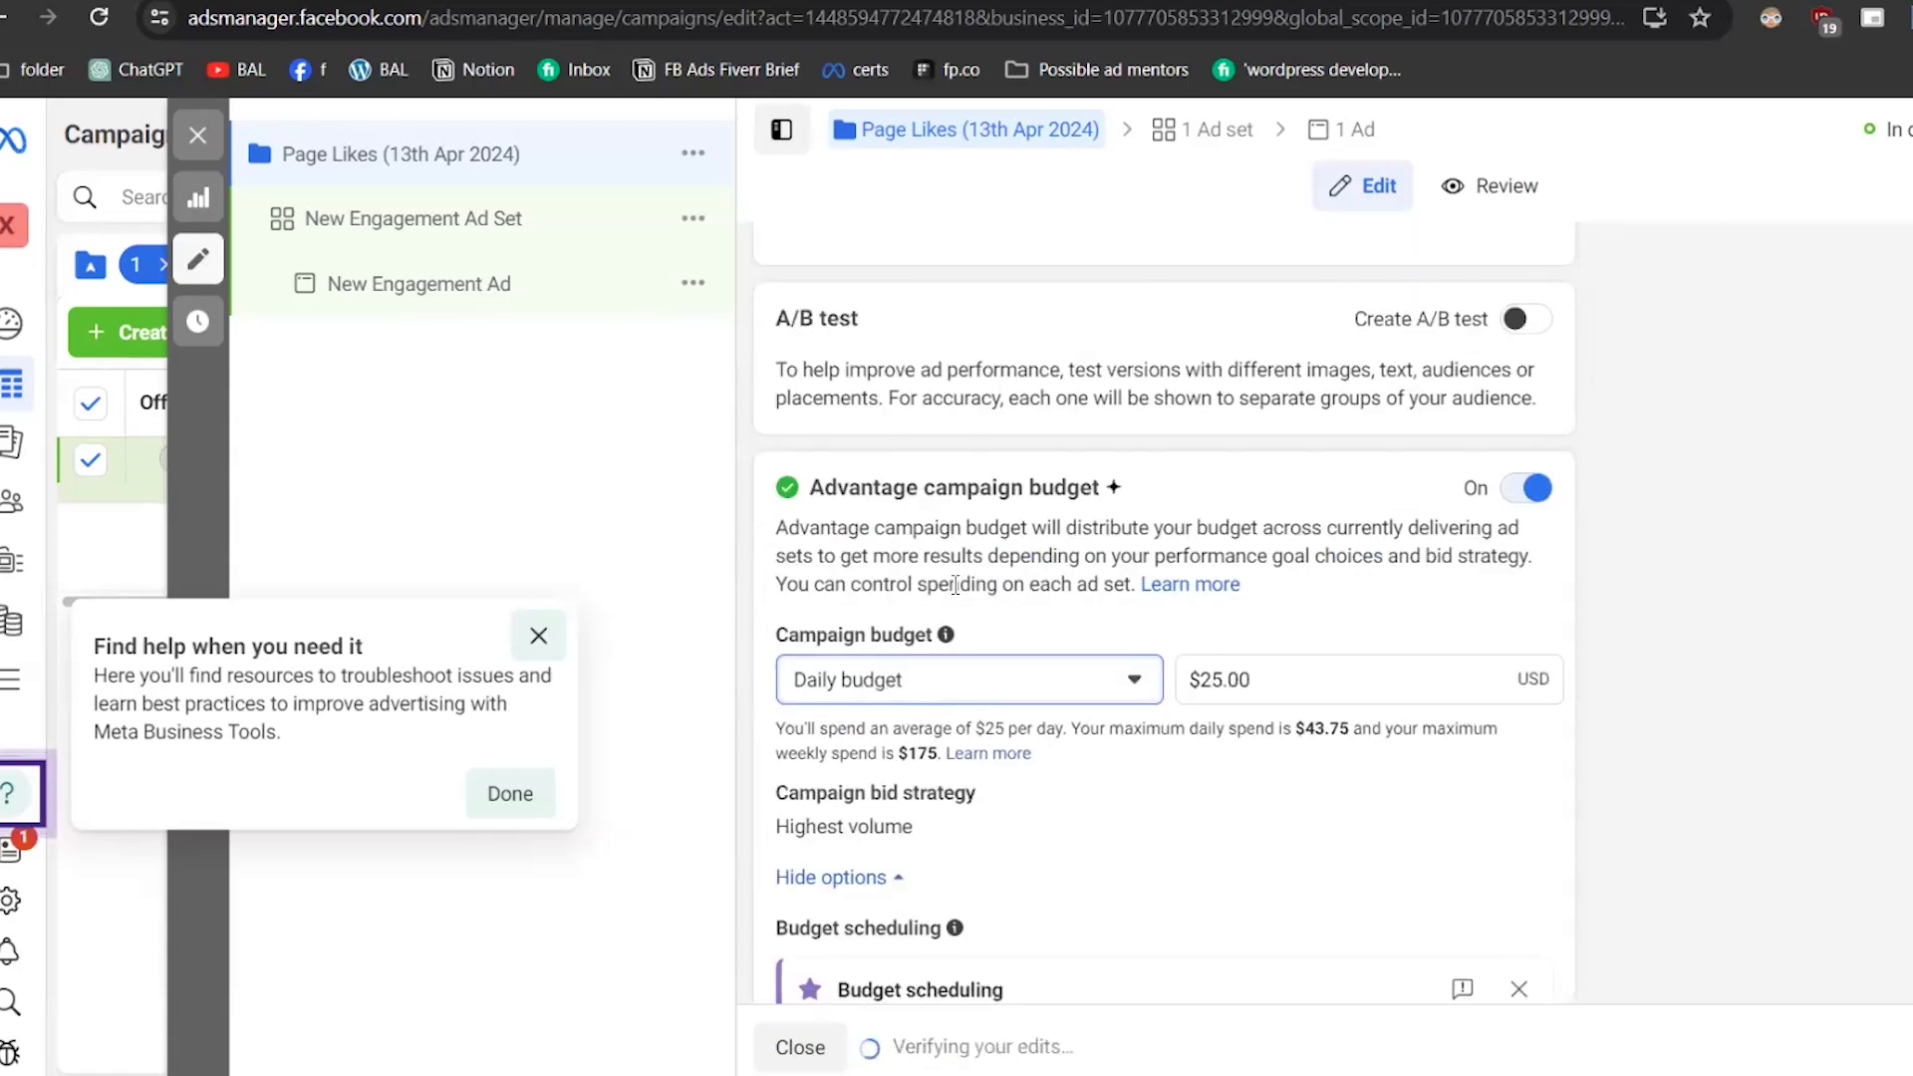
{"action": "left_click", "coordinate": [875, 659]}
{"action": "left_click", "coordinate": [948, 786]}
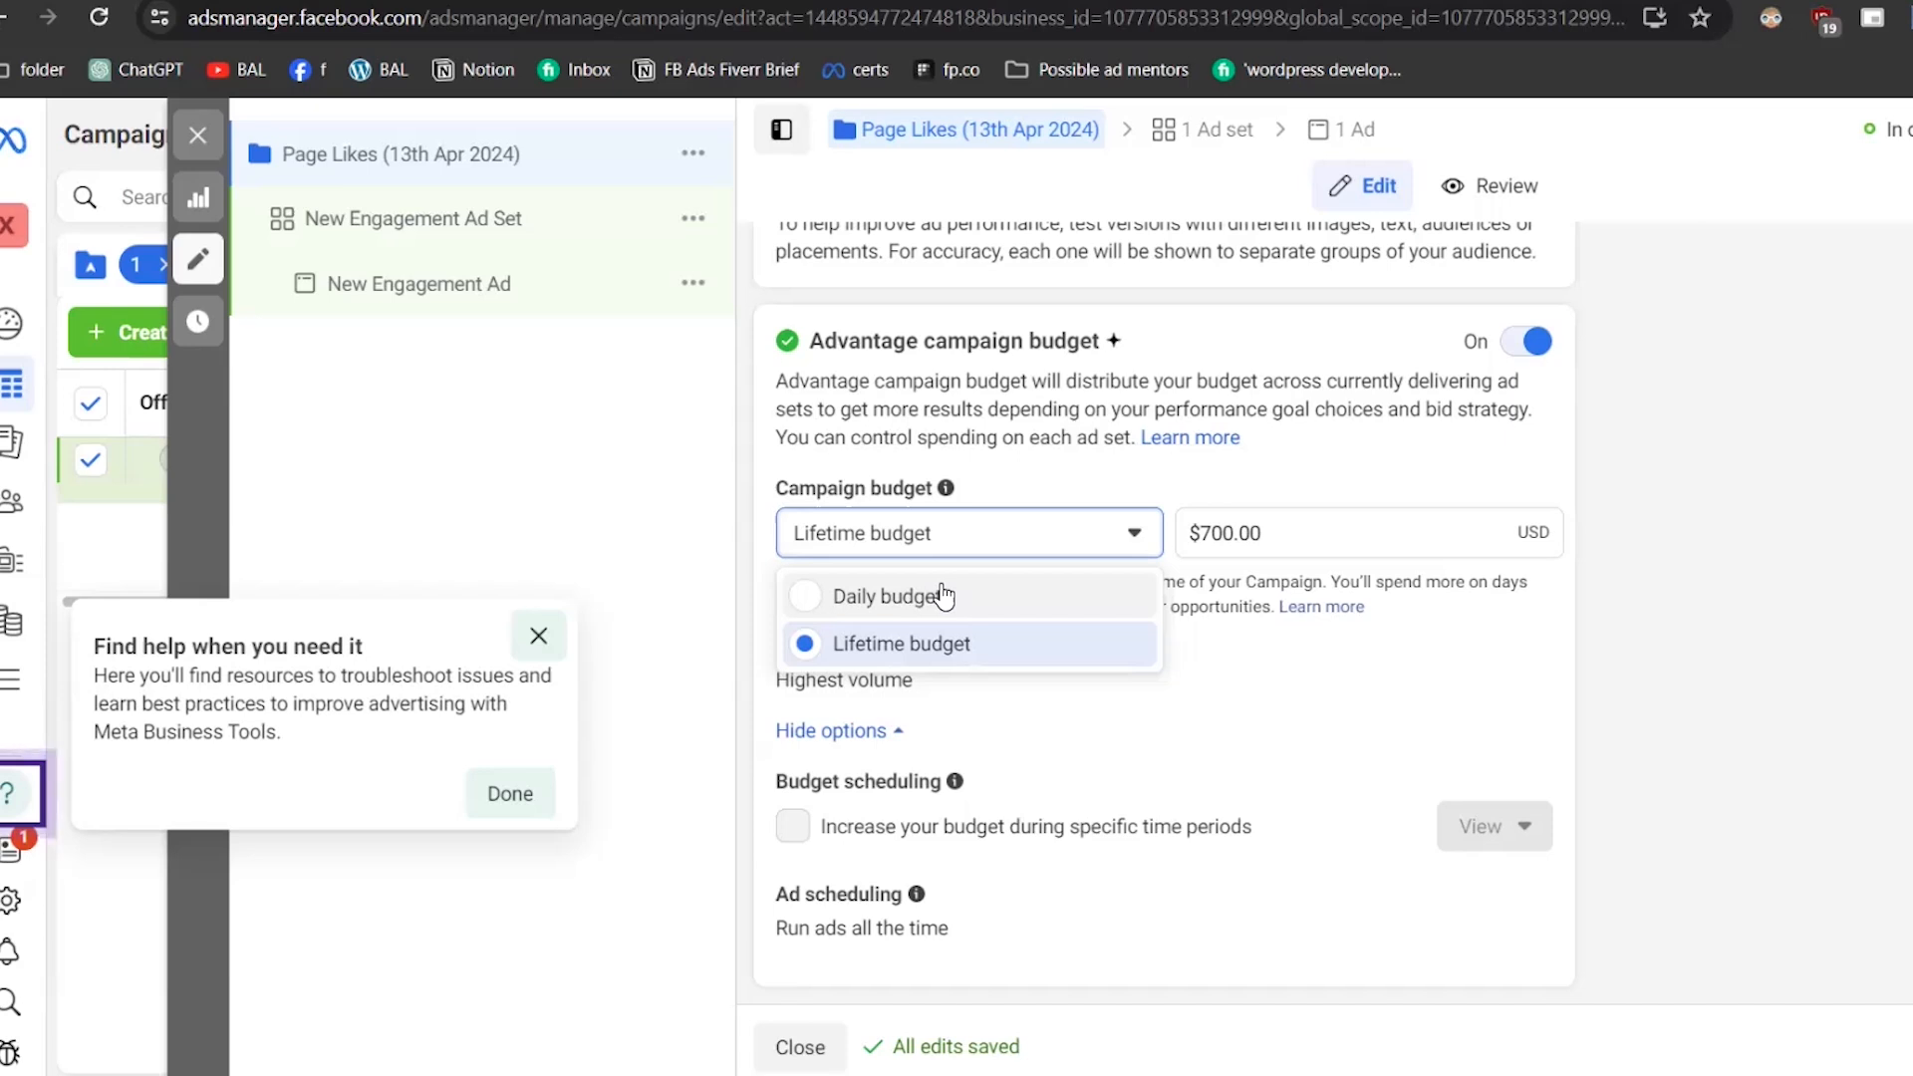
- Switch the campaign budget to a daily budget of $10
{"action": "left_click", "coordinate": [943, 596]}
{"action": "key", "text": "Tab"}
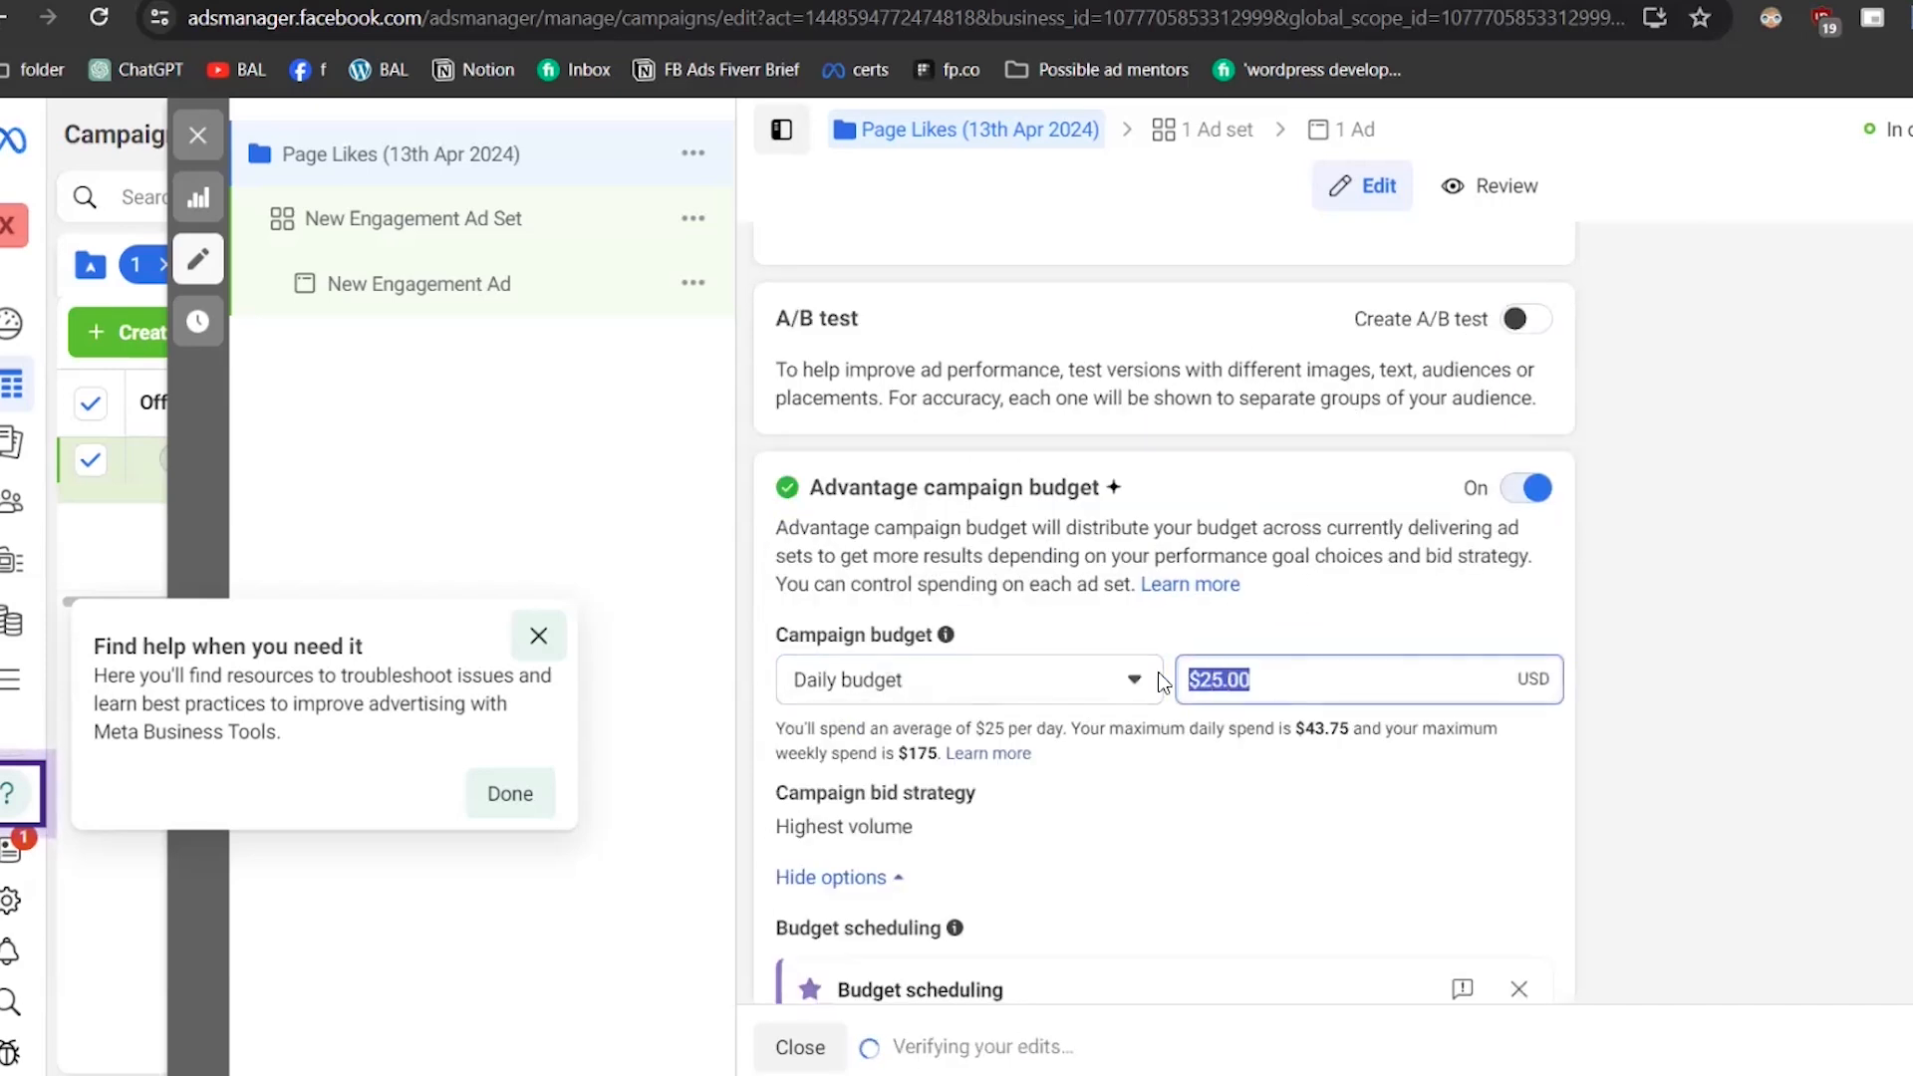
{"action": "type", "text": "$10"}
{"action": "left_click", "coordinate": [1774, 710]}
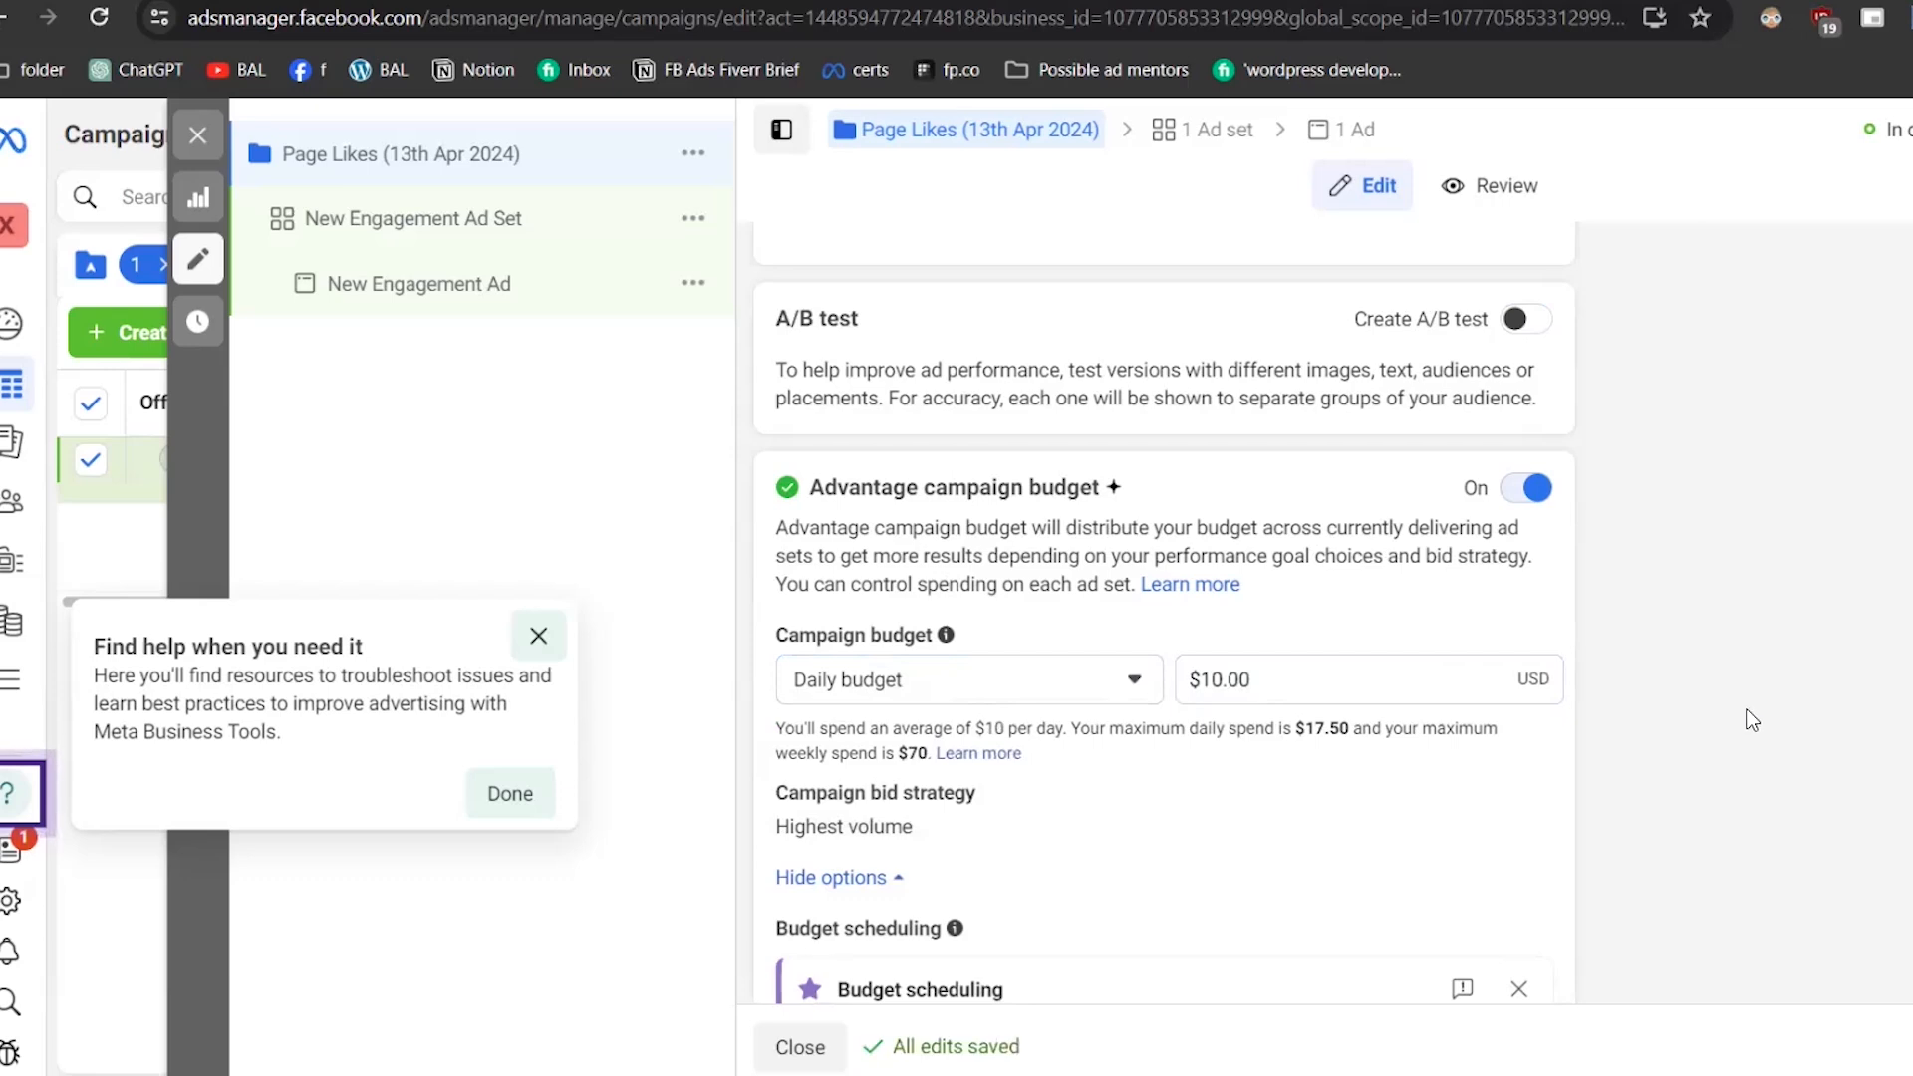
- Enable budget increases during specific time periods and start the high demand period on Apr 15, 2024 at 7:00 AM
{"action": "scroll", "coordinate": [1751, 720], "scroll_direction": "down", "scroll_amount": 4}
{"action": "mouse_move", "coordinate": [990, 400]}
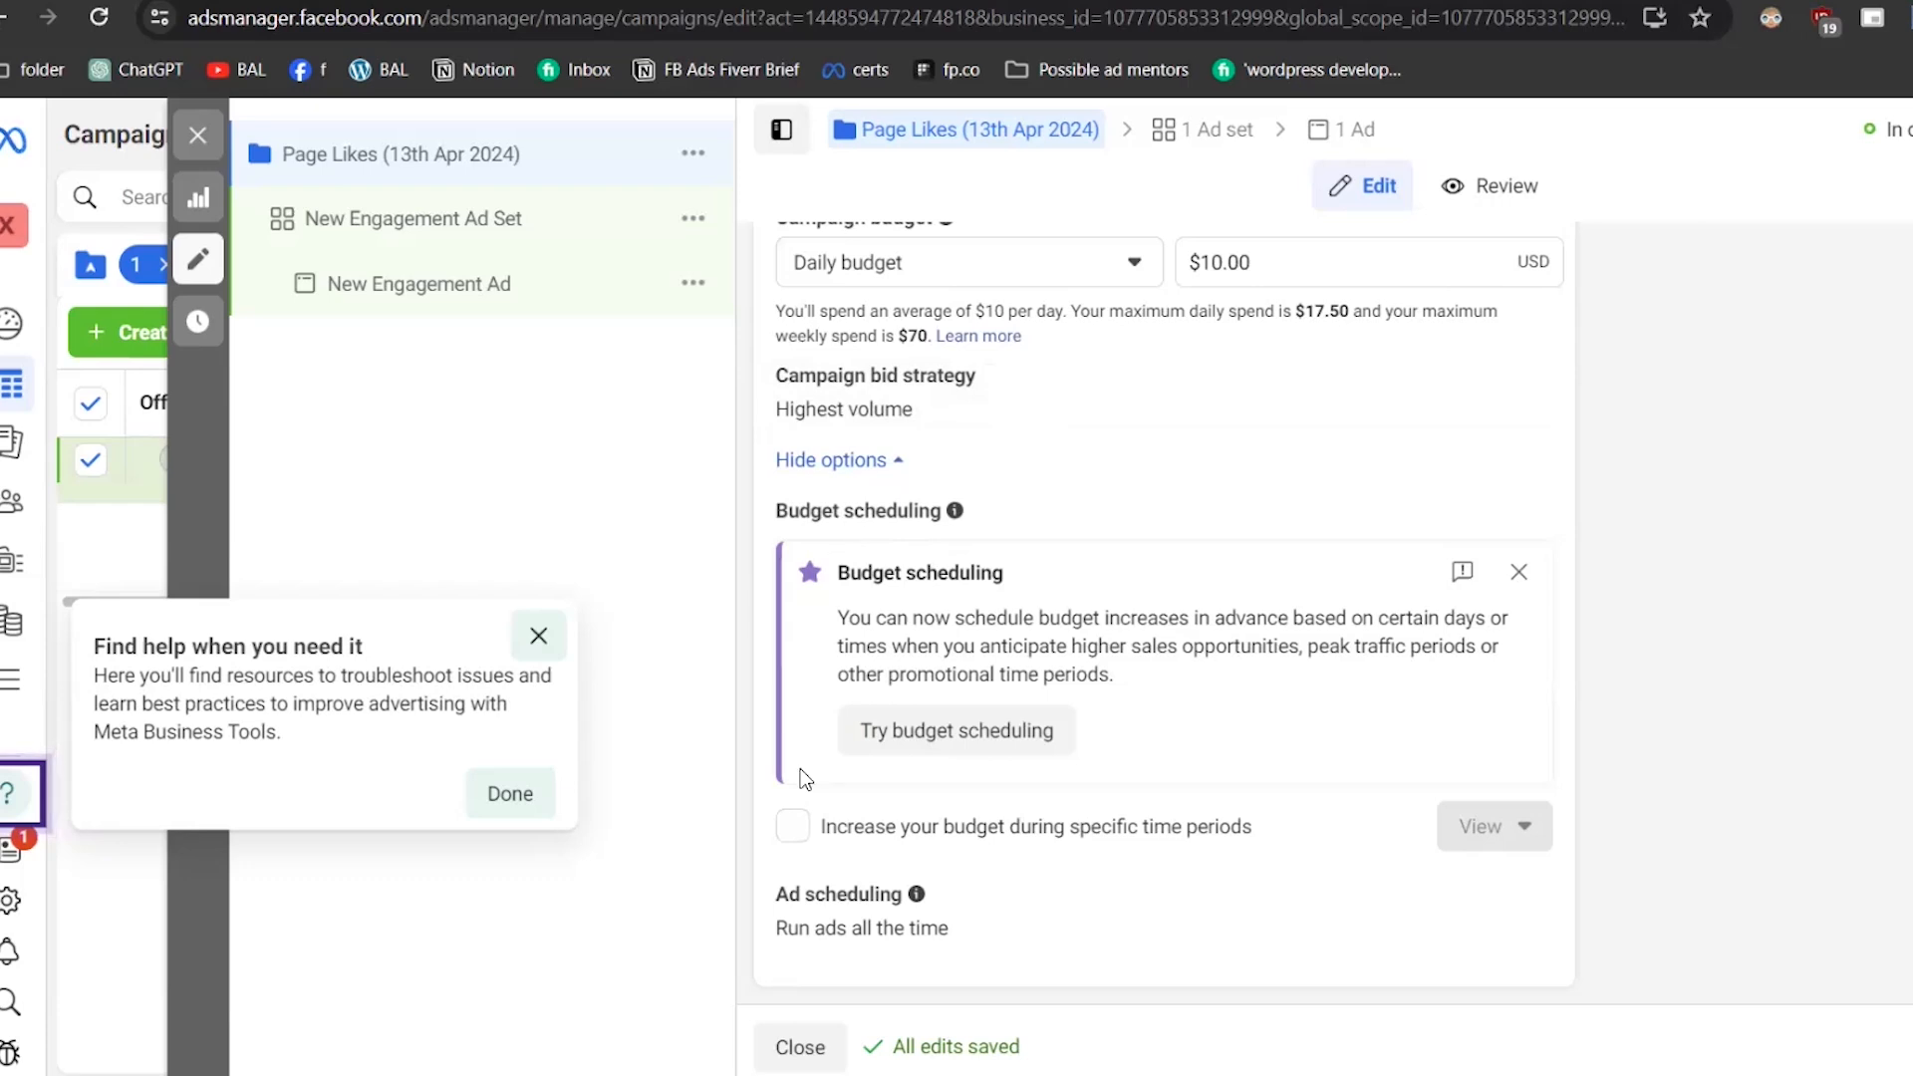
{"action": "left_click", "coordinate": [793, 825]}
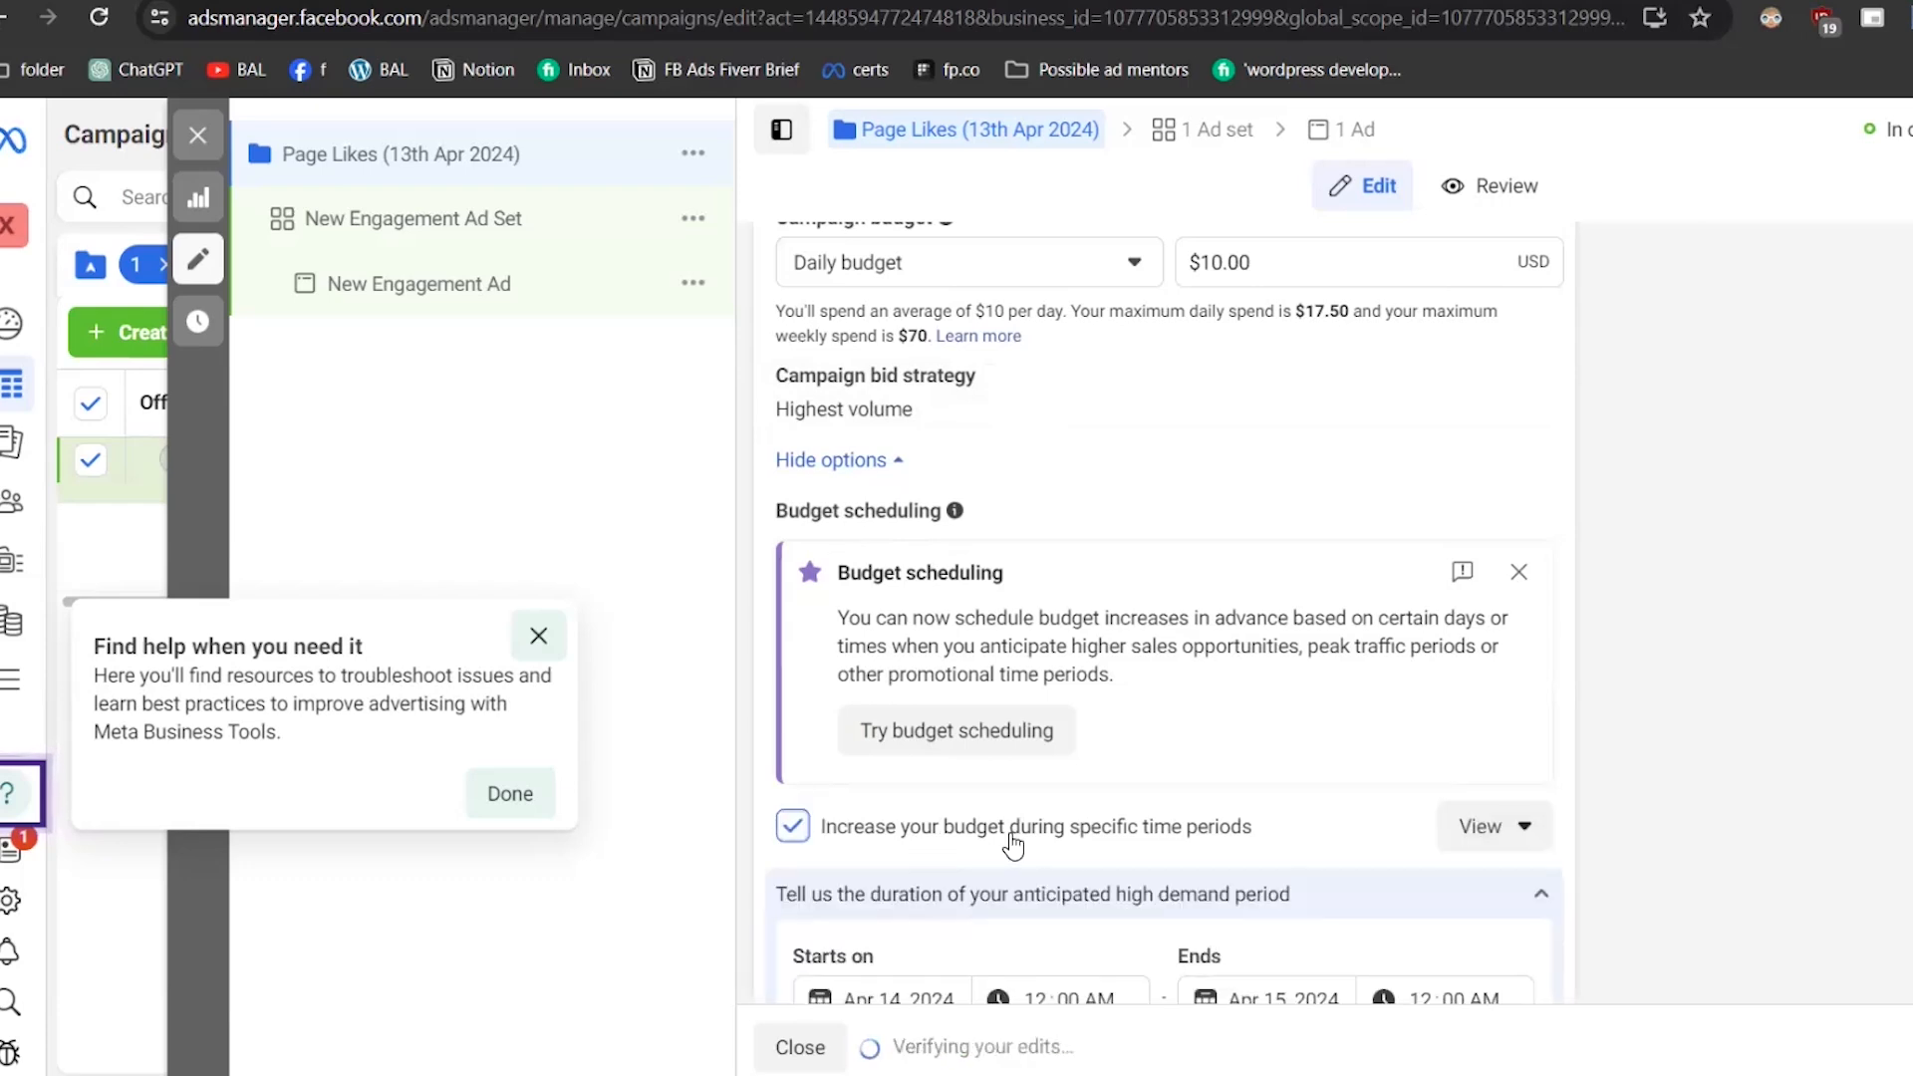
{"action": "scroll", "coordinate": [1013, 842], "scroll_direction": "down", "scroll_amount": 3}
{"action": "scroll", "coordinate": [1013, 842], "scroll_direction": "down", "scroll_amount": 1}
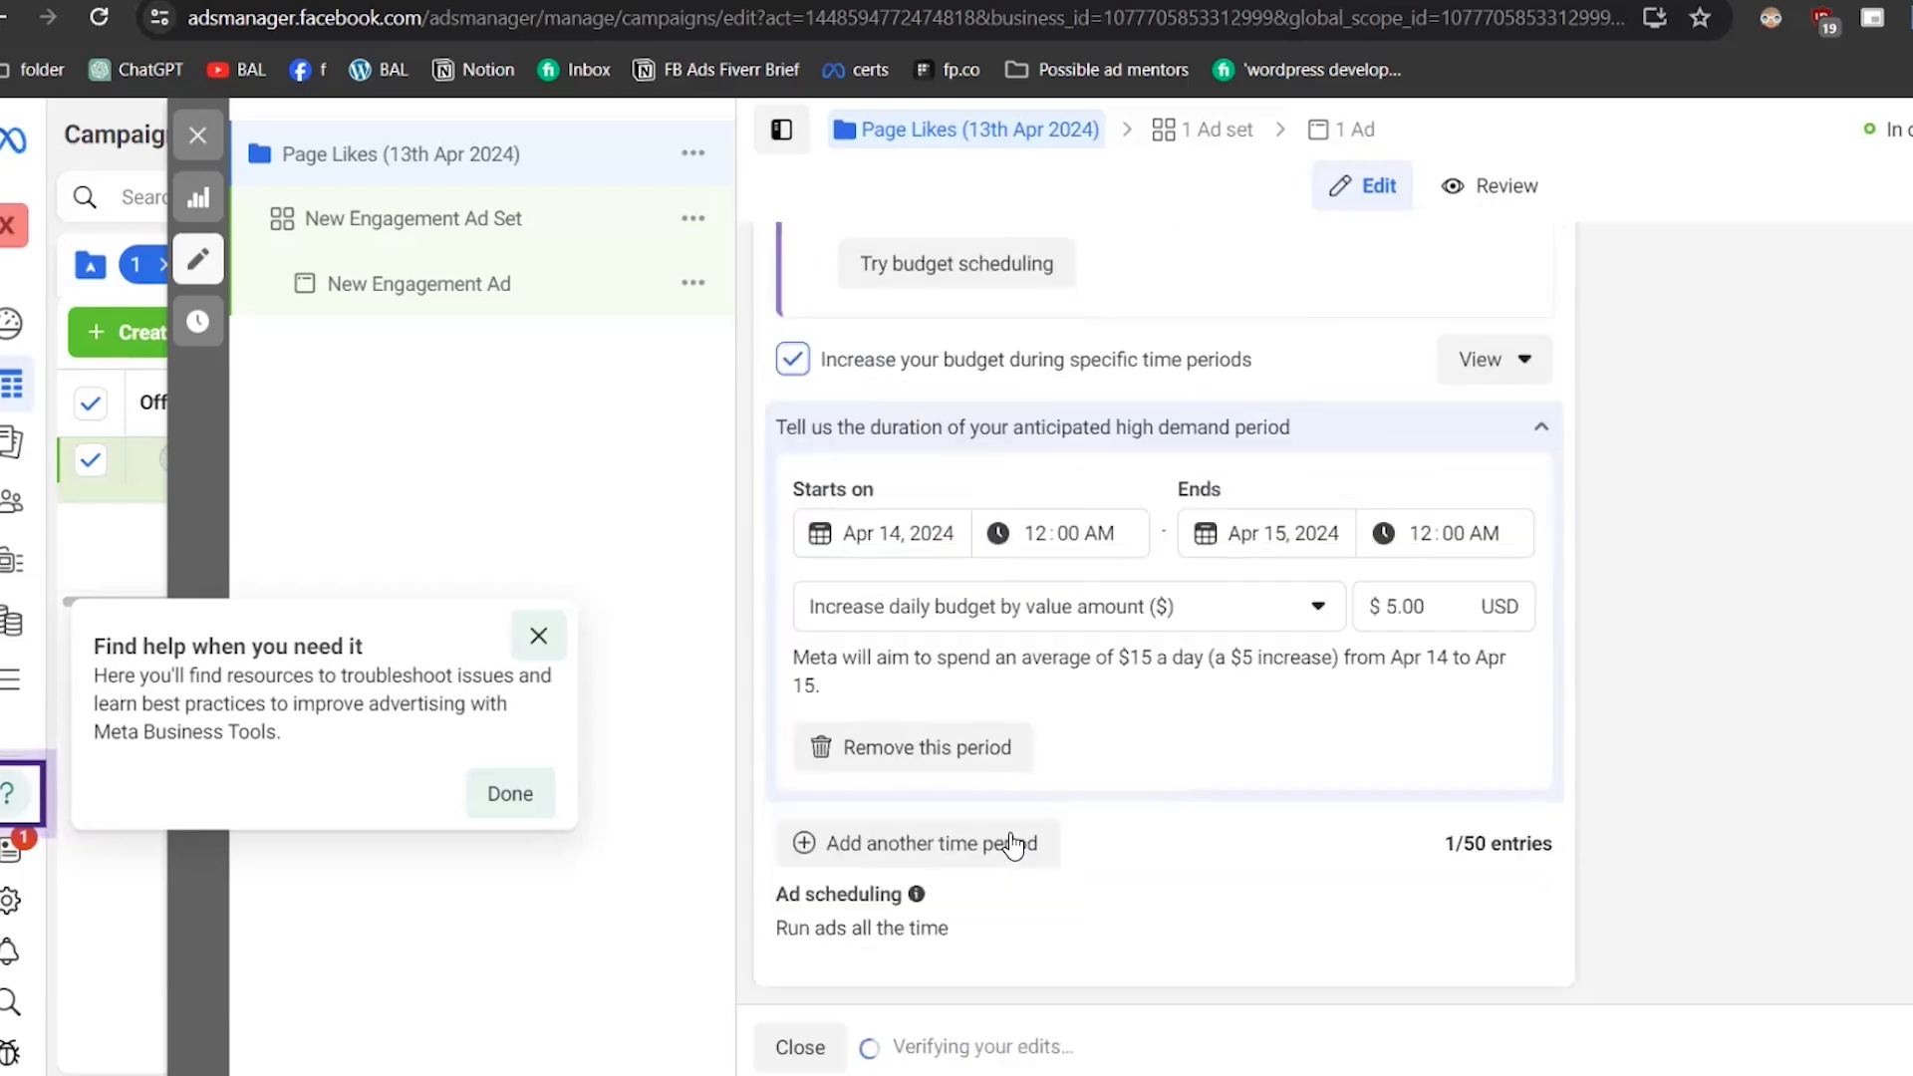
{"action": "left_click", "coordinate": [896, 538]}
{"action": "left_click", "coordinate": [867, 767]}
{"action": "left_click", "coordinate": [1036, 533]}
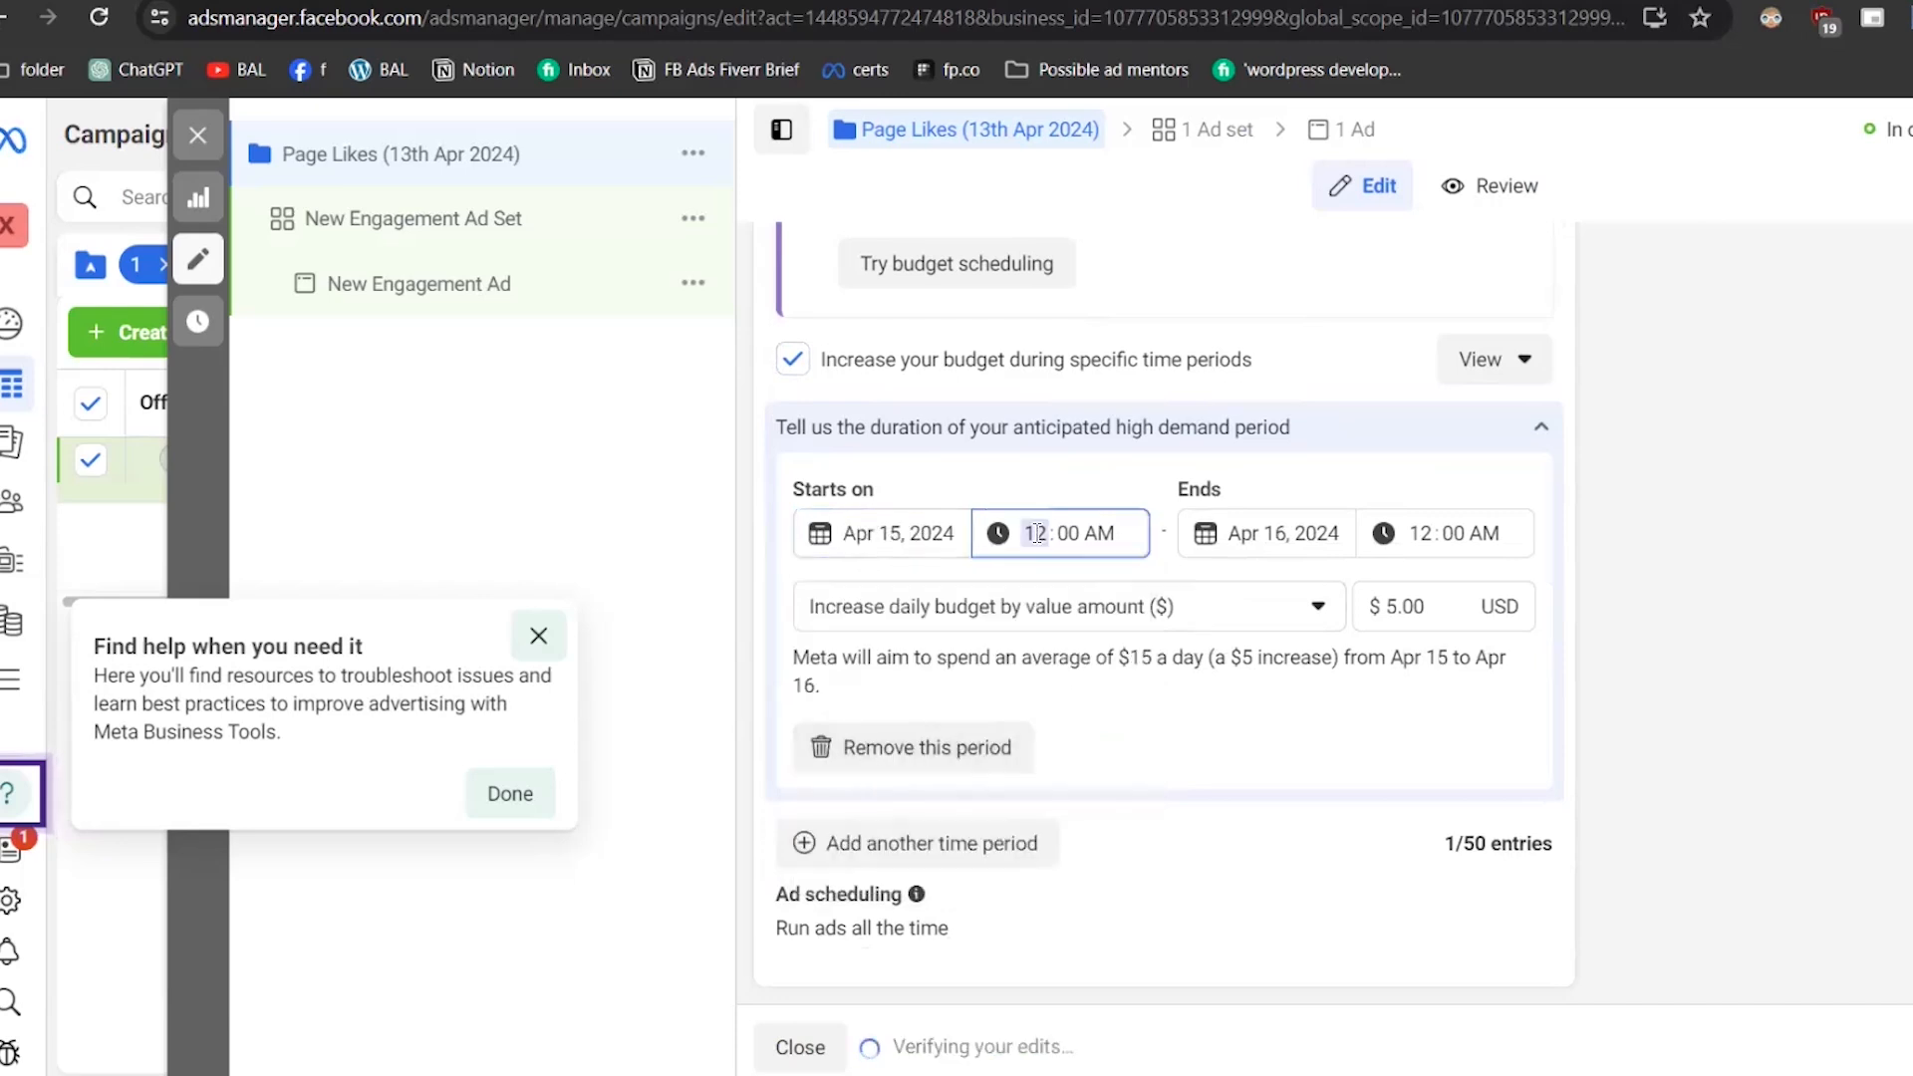
{"action": "type", "text": "7"}
- Set the high demand period to end on Apr 19, 2024 at 11:15 PM
{"action": "left_click", "coordinate": [1279, 532]}
{"action": "type", "text": "19"}
{"action": "left_click", "coordinate": [1405, 533]}
{"action": "type", "text": "1109"}
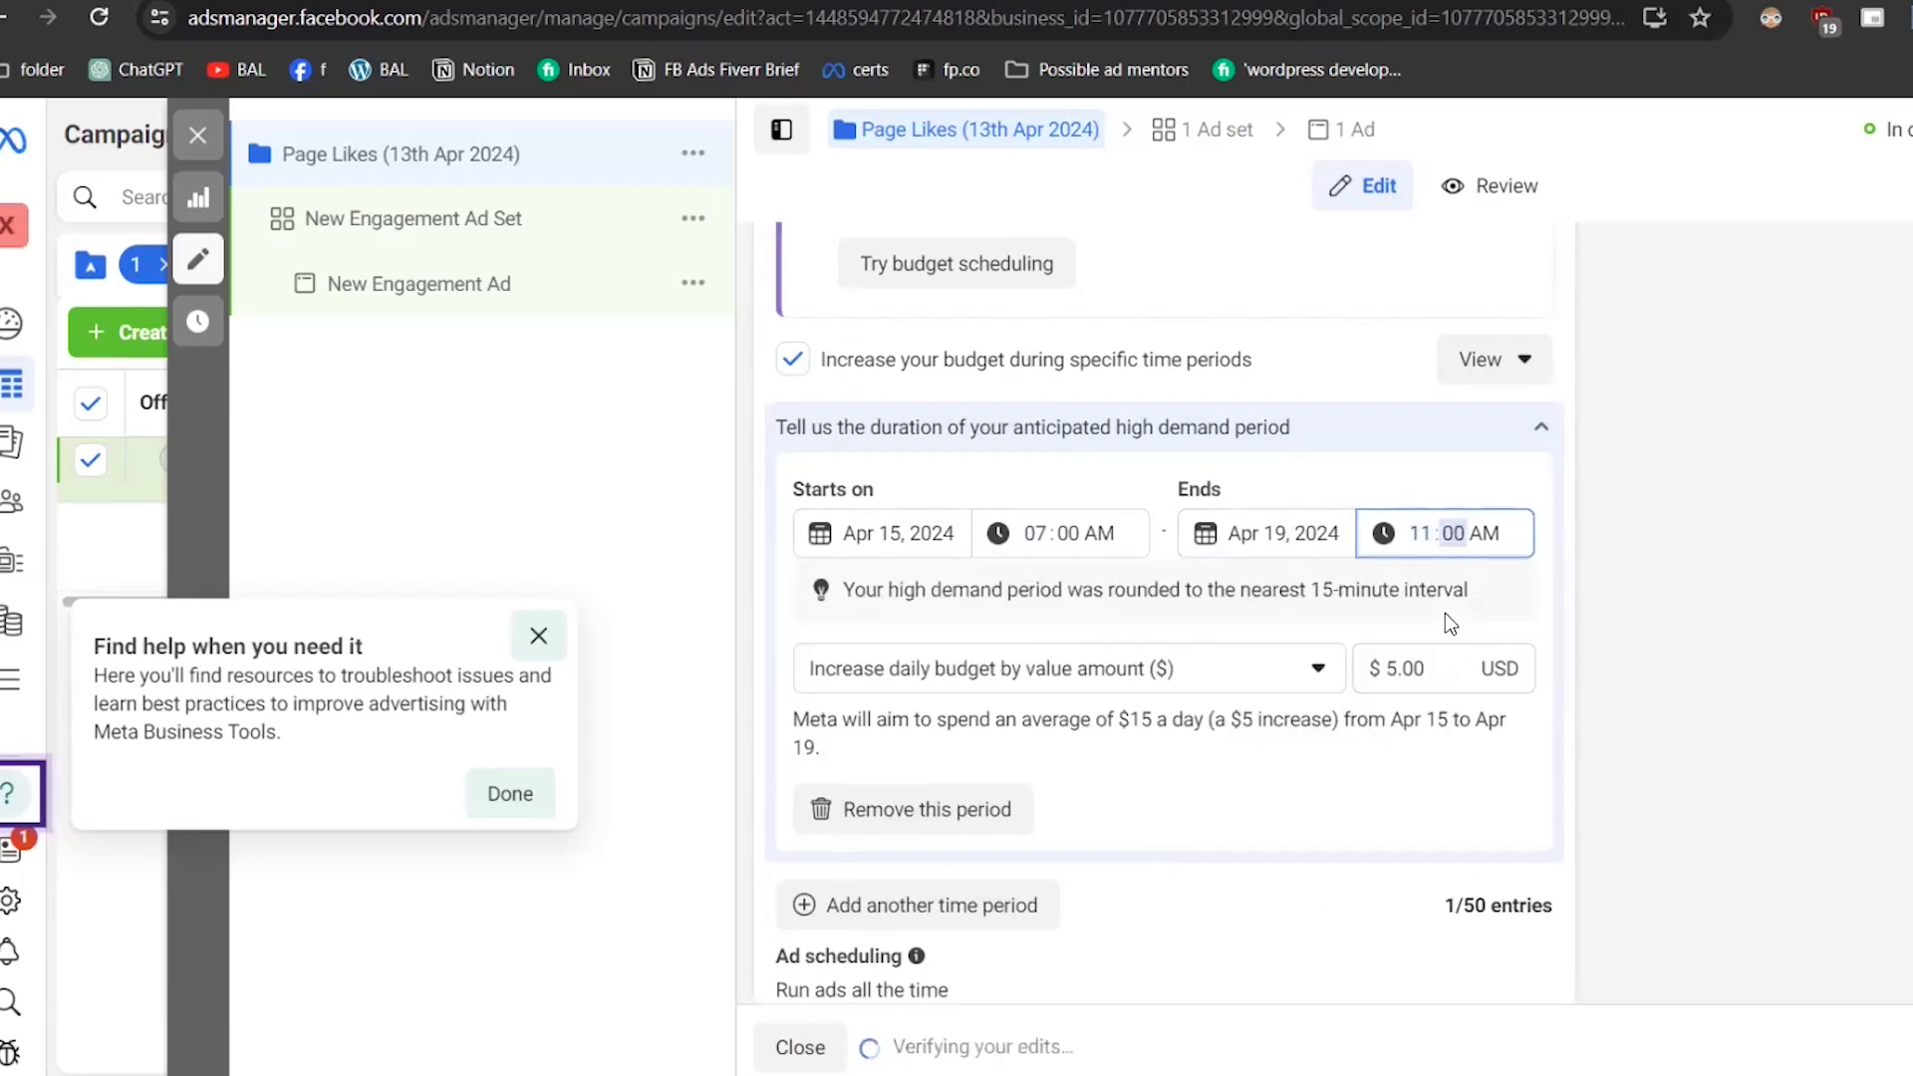
{"action": "type", "text": "p"}
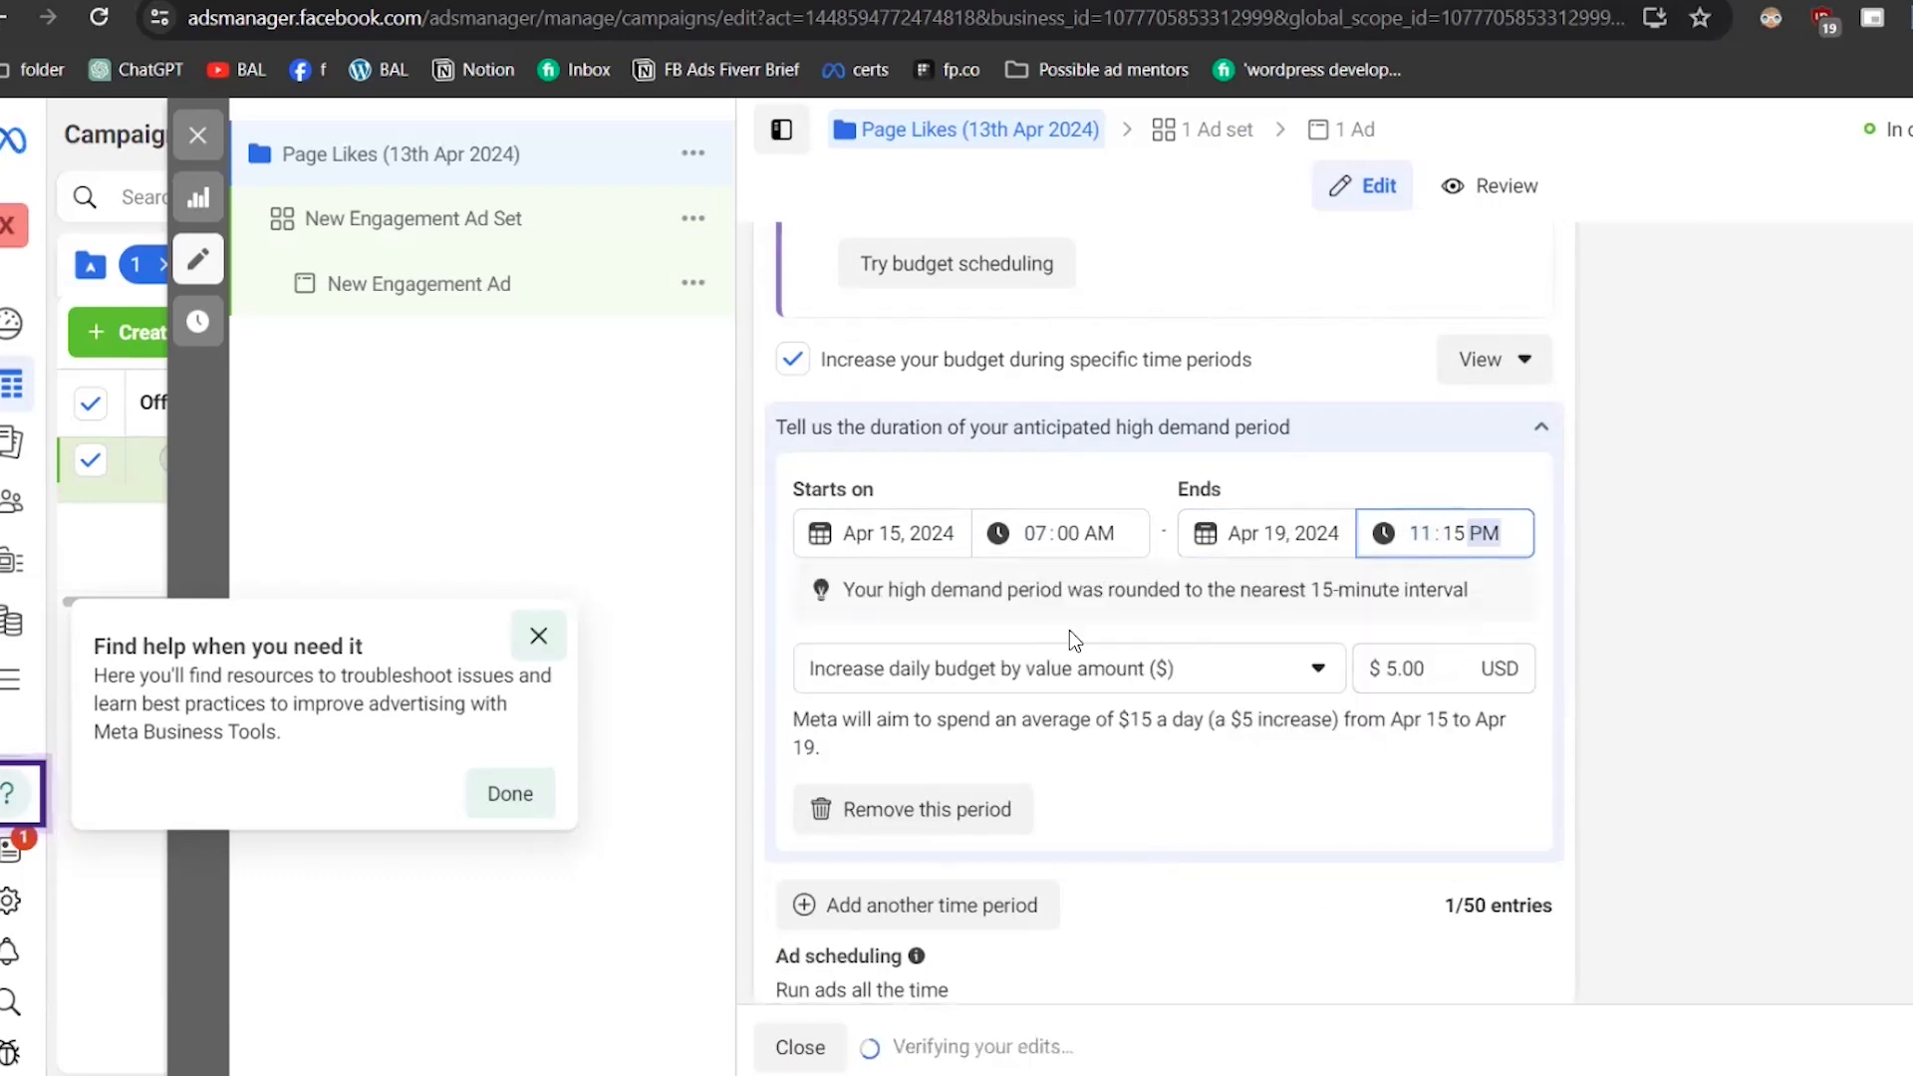
- Set the high demand period to increase the daily budget by a percentage of 50%
{"action": "left_click", "coordinate": [1124, 679]}
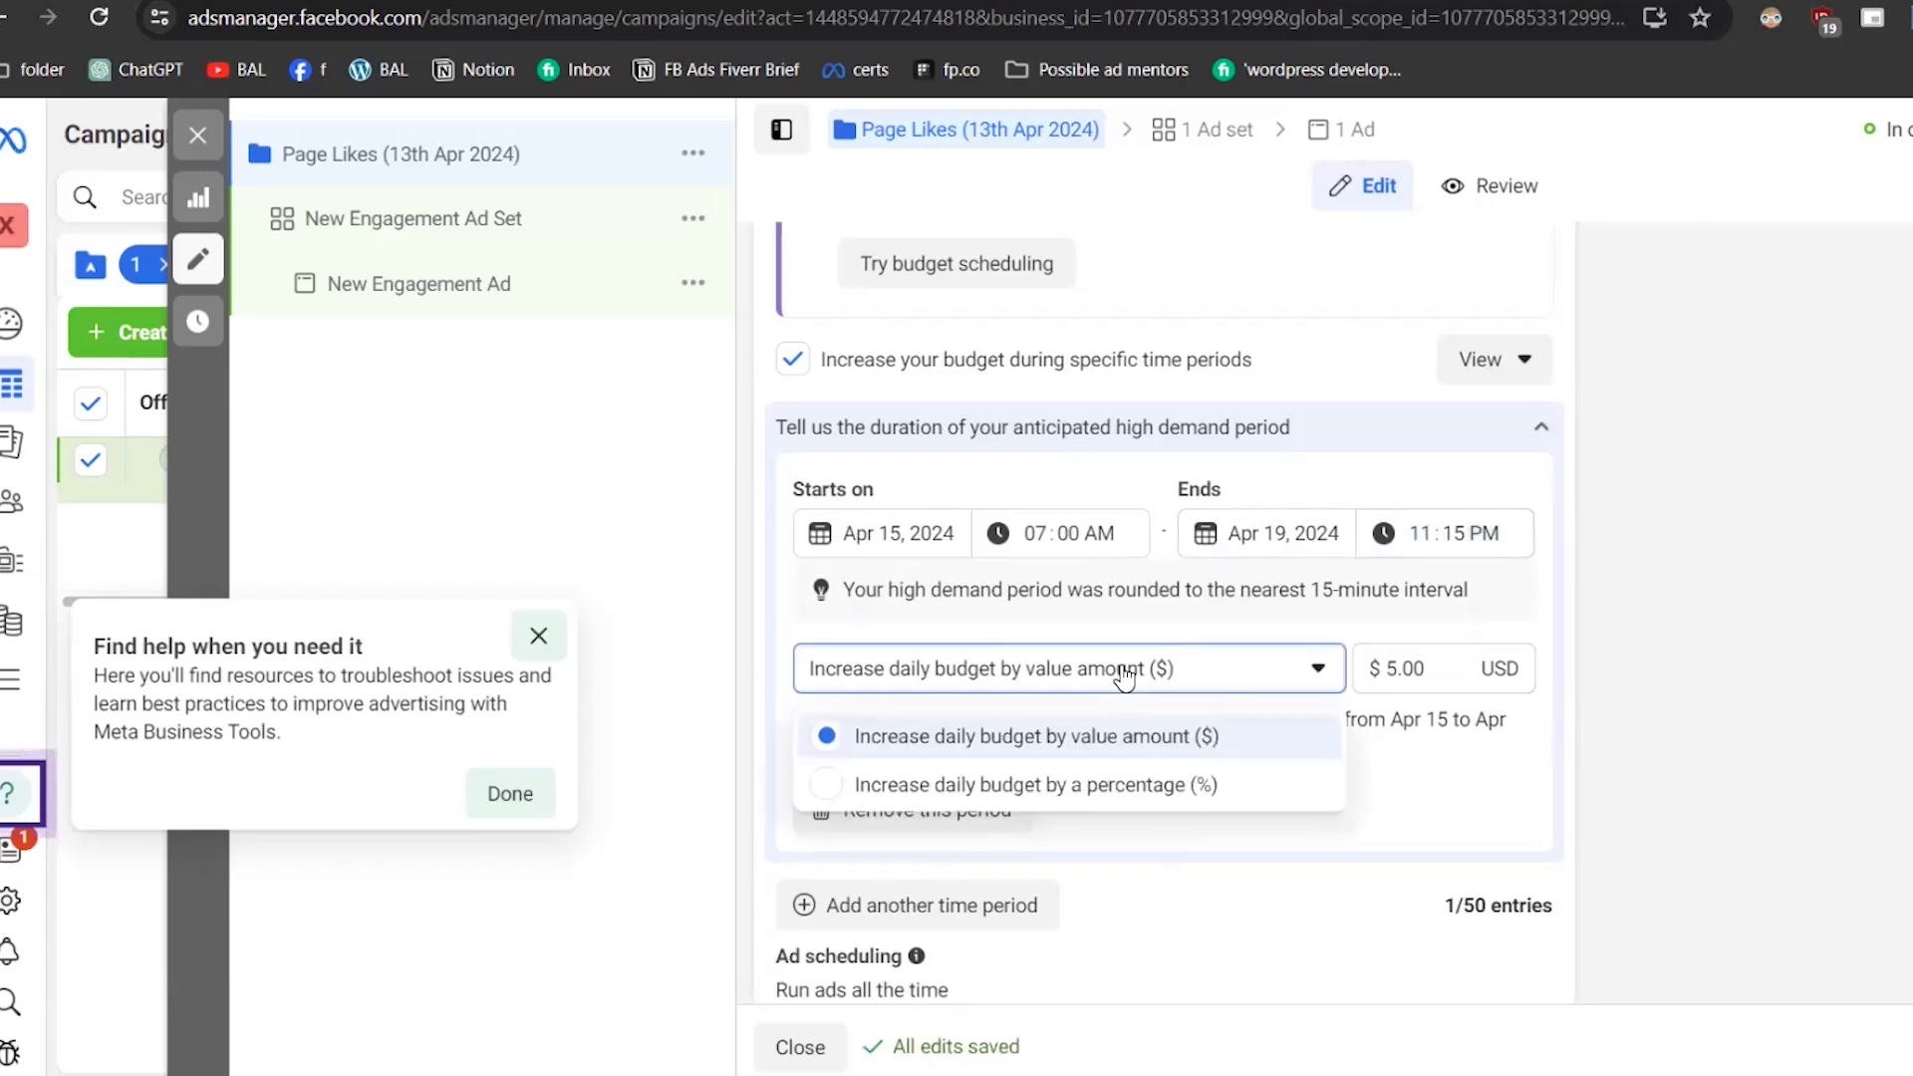
{"action": "left_click", "coordinate": [1123, 781]}
{"action": "left_click", "coordinate": [1409, 659]}
{"action": "left_click_drag", "start_coordinate": [1410, 659], "coordinate": [1369, 658]}
{"action": "type", "text": "50"}
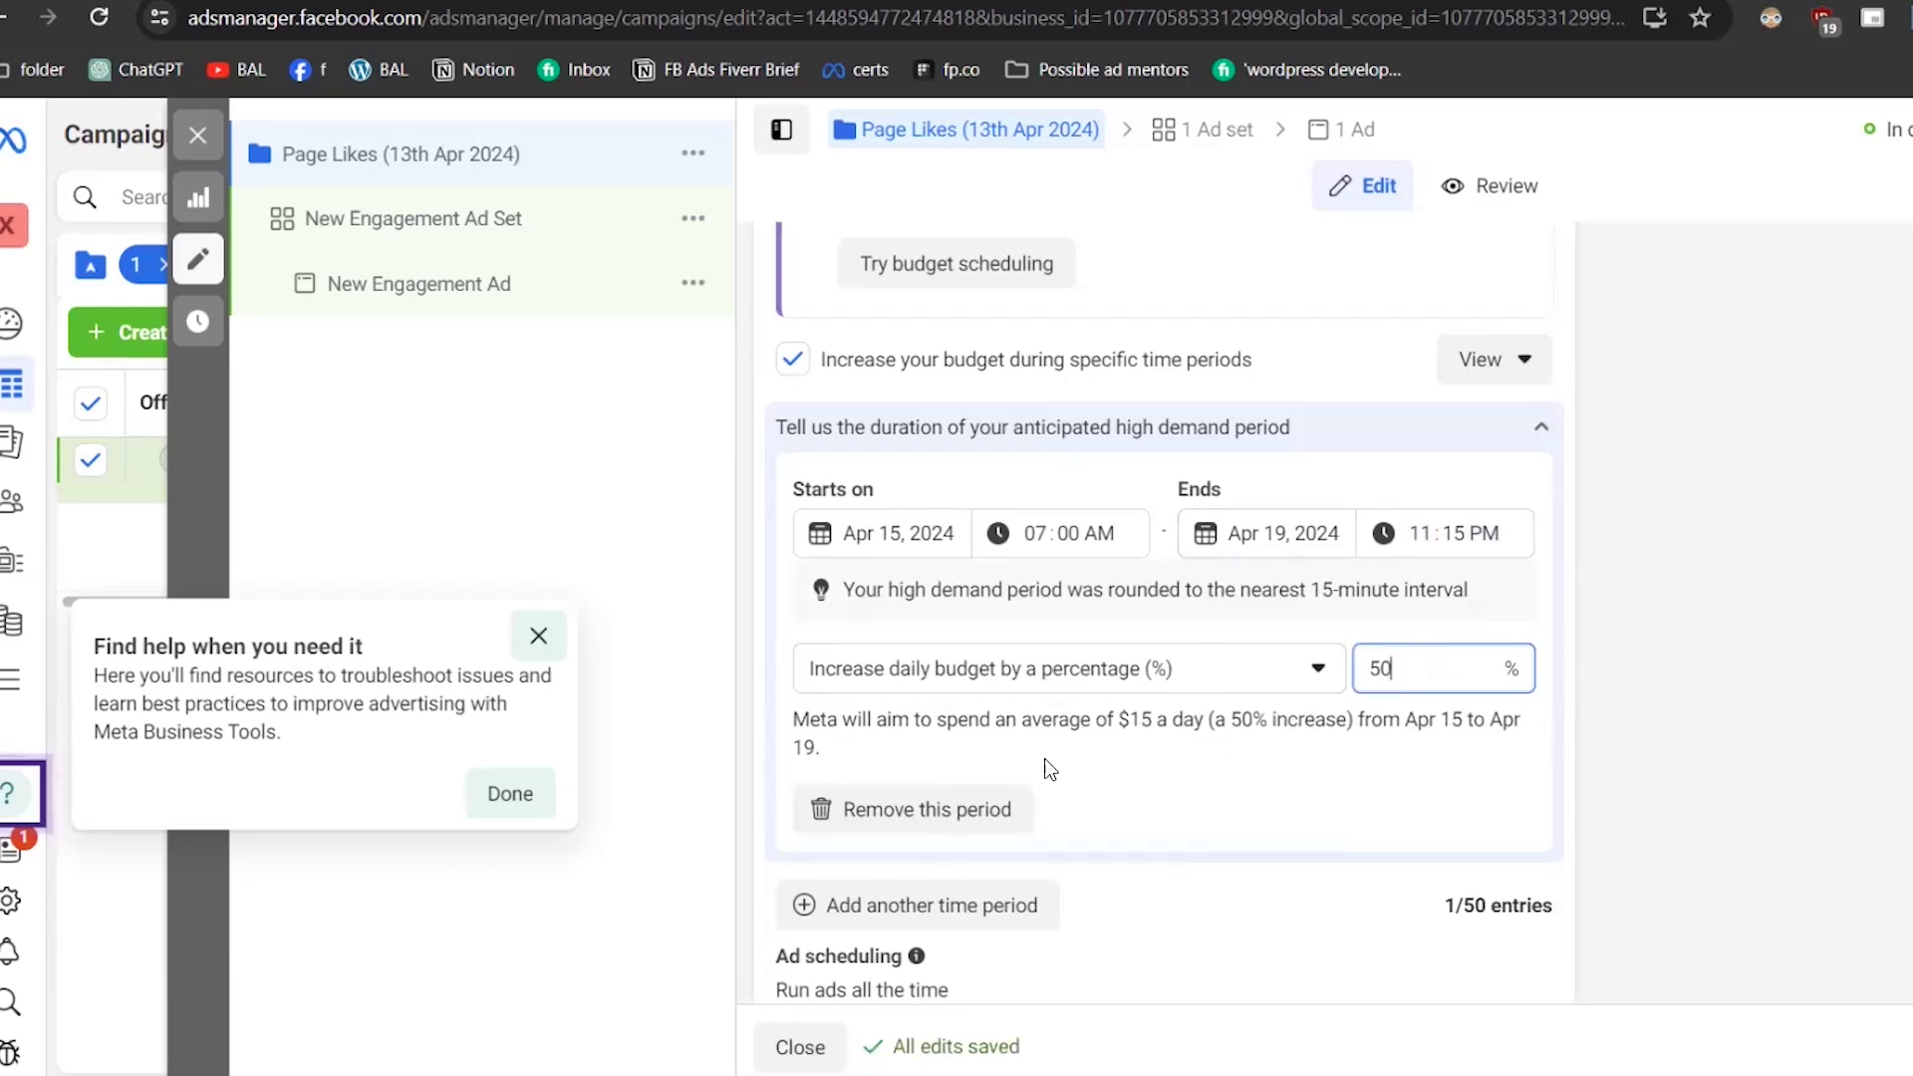
- Turn off the budget increase during specific time periods
{"action": "left_click", "coordinate": [805, 361]}
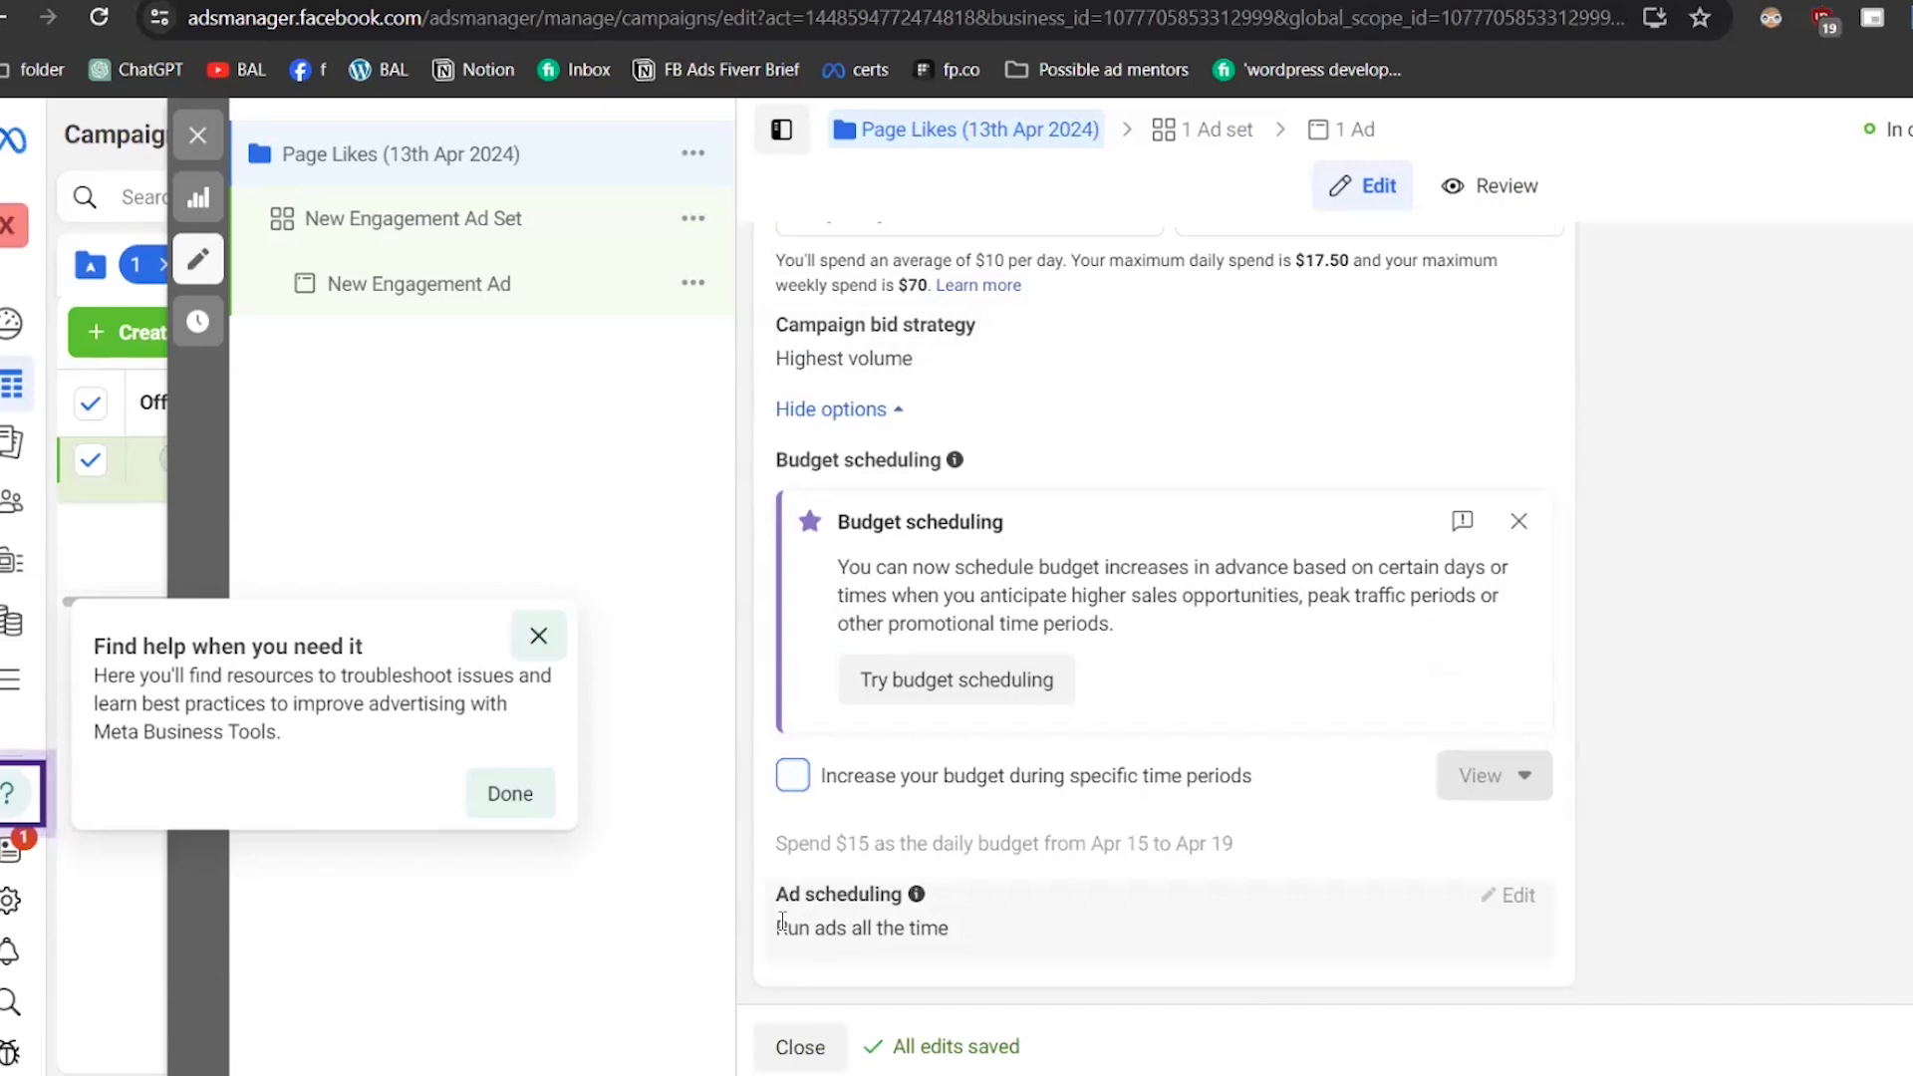
{"action": "scroll", "coordinate": [932, 319], "scroll_direction": "up", "scroll_amount": 1}
{"action": "scroll", "coordinate": [969, 428], "scroll_direction": "down", "scroll_amount": 1}
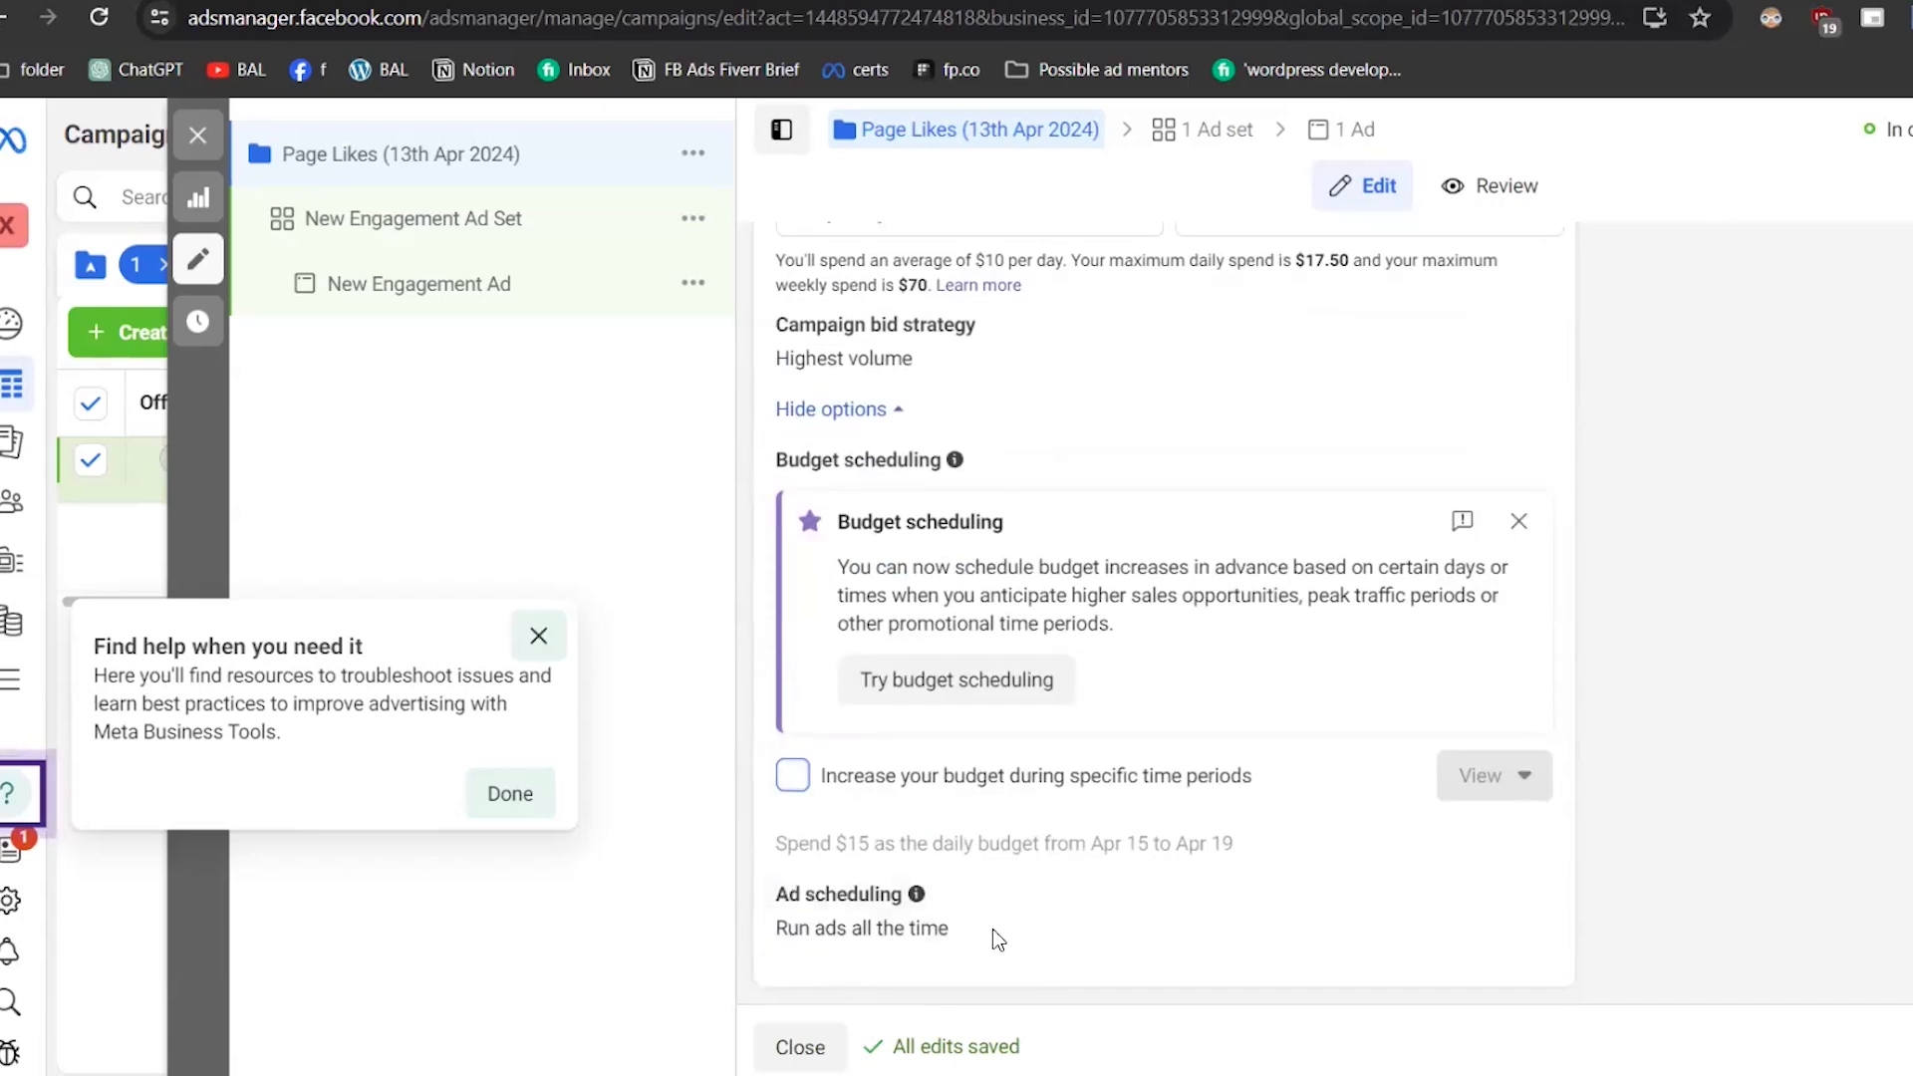